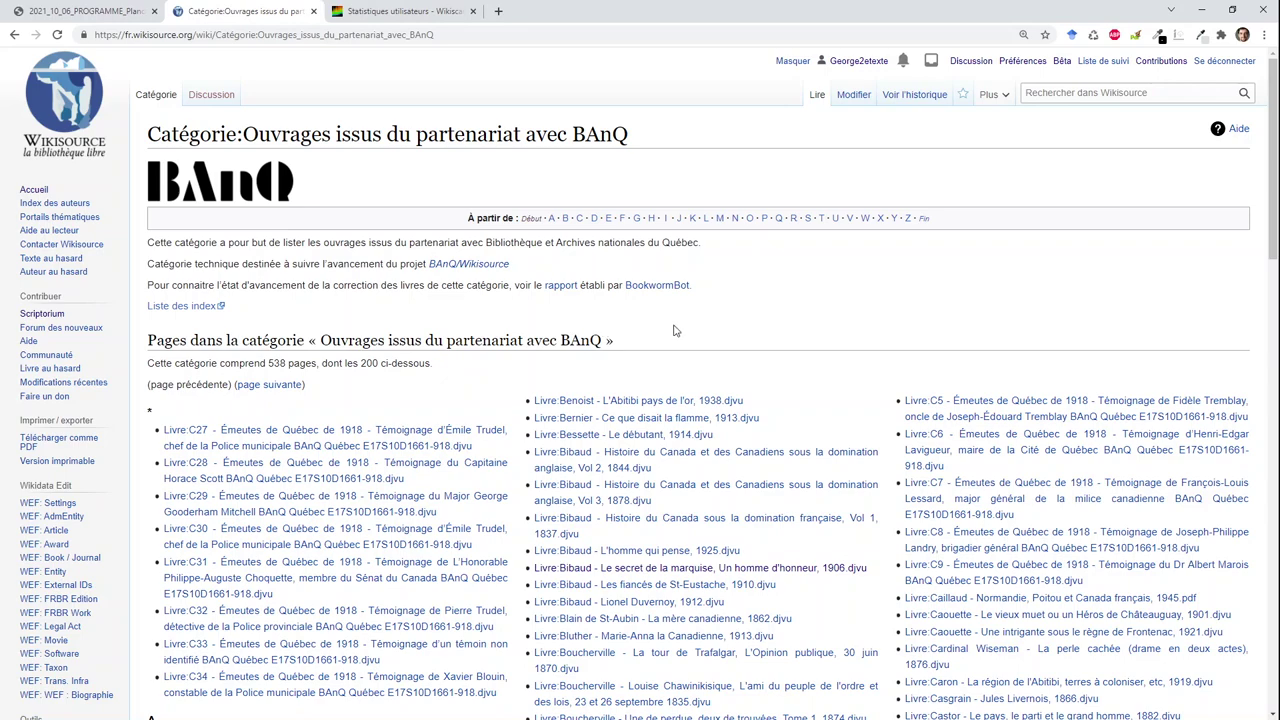
# - Leave the BAnQ category page and open the Wikidata main page at wikidata.org
pyautogui.scroll(-6, 675, 329)
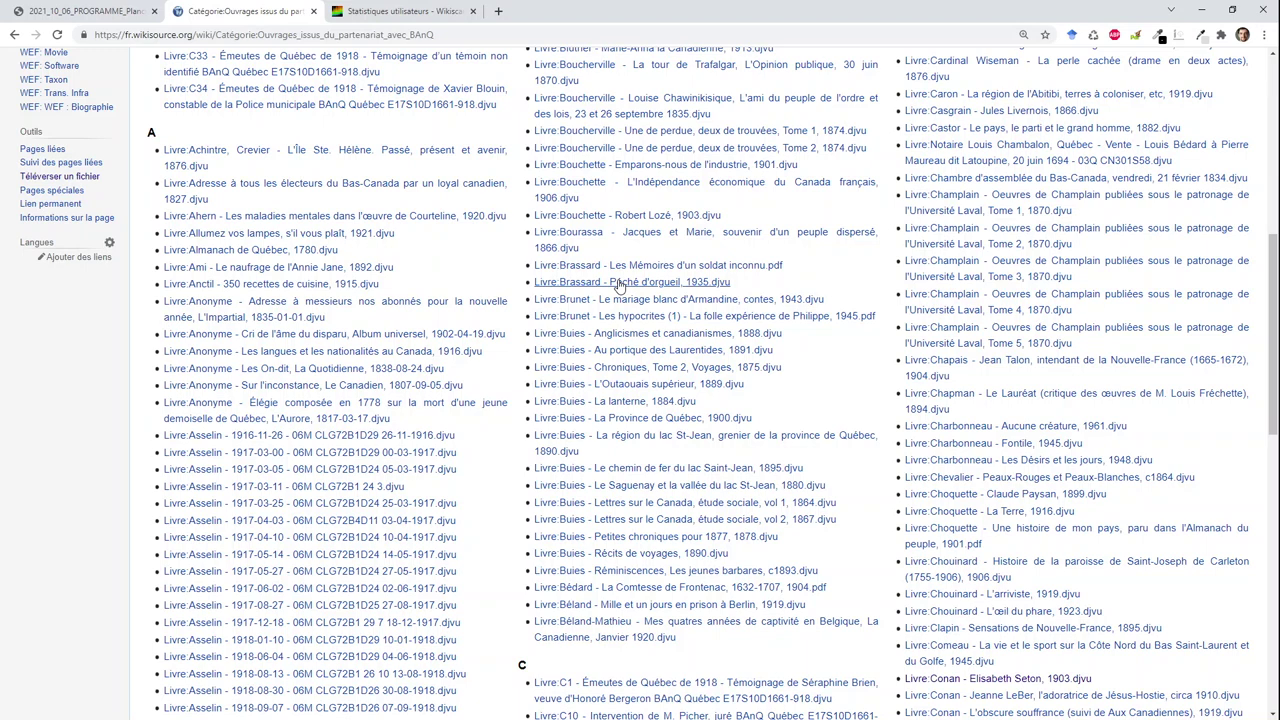
pyautogui.click(539, 37)
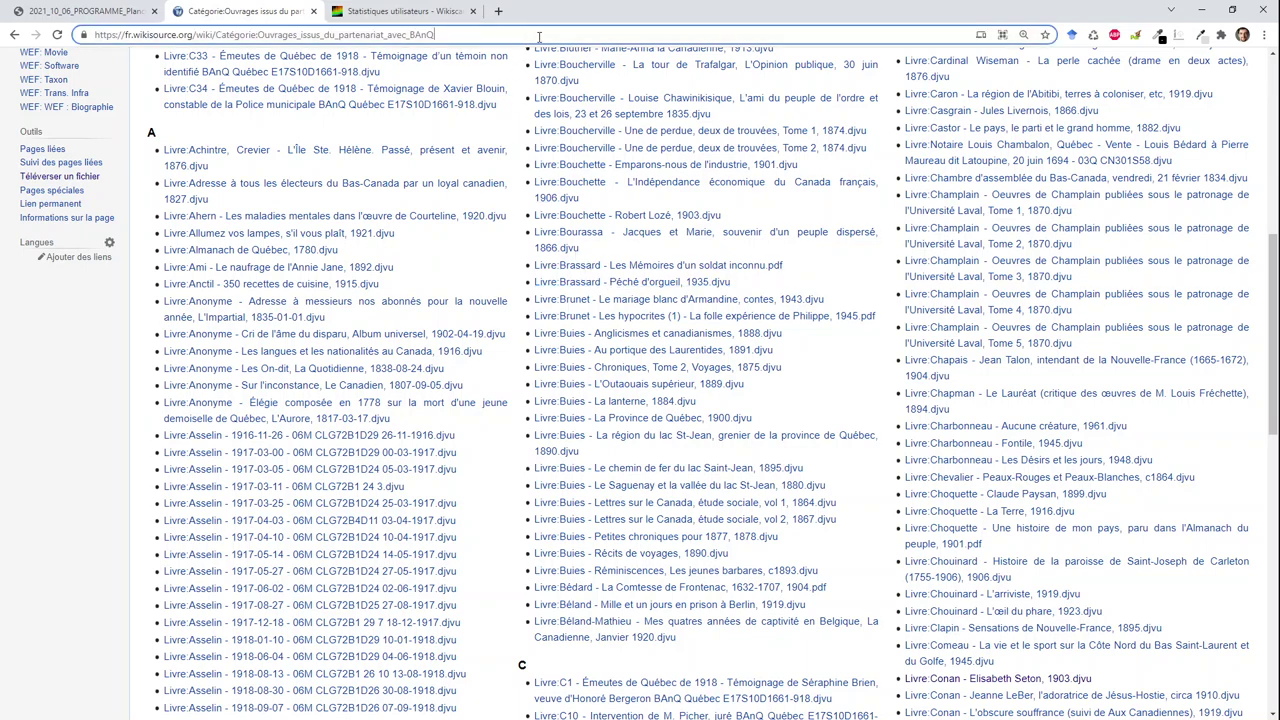
pyautogui.write('wikidatz')
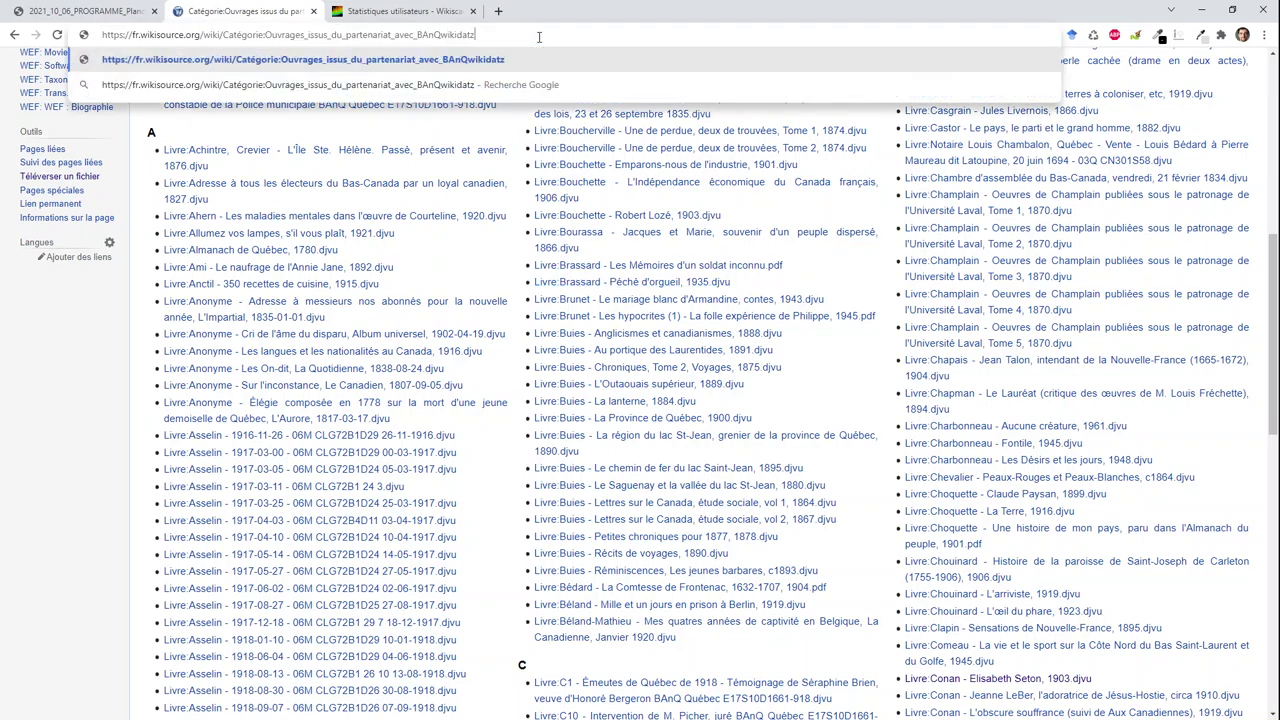
pyautogui.press('BackSpace')
pyautogui.write('a.org')
pyautogui.hotkey('shift', 'Home')
pyautogui.press('BackSpace')
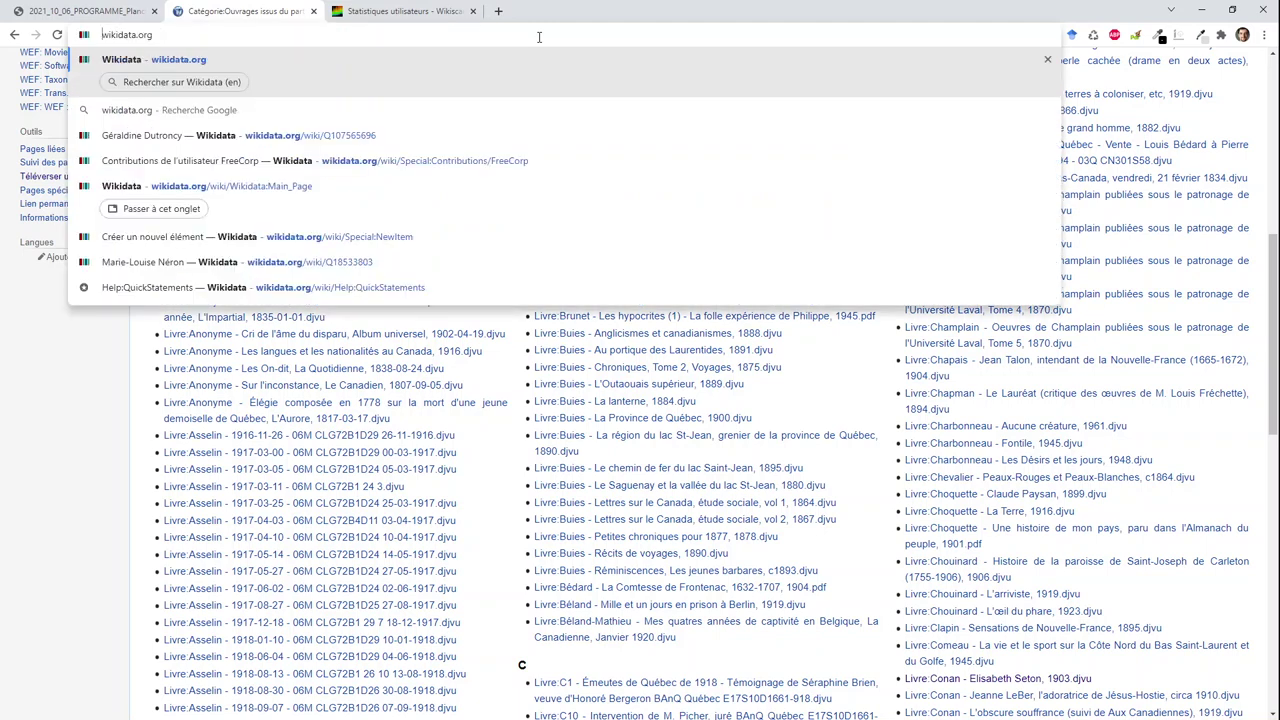
pyautogui.hotkey('ctrl', 'a')
pyautogui.press('Return')
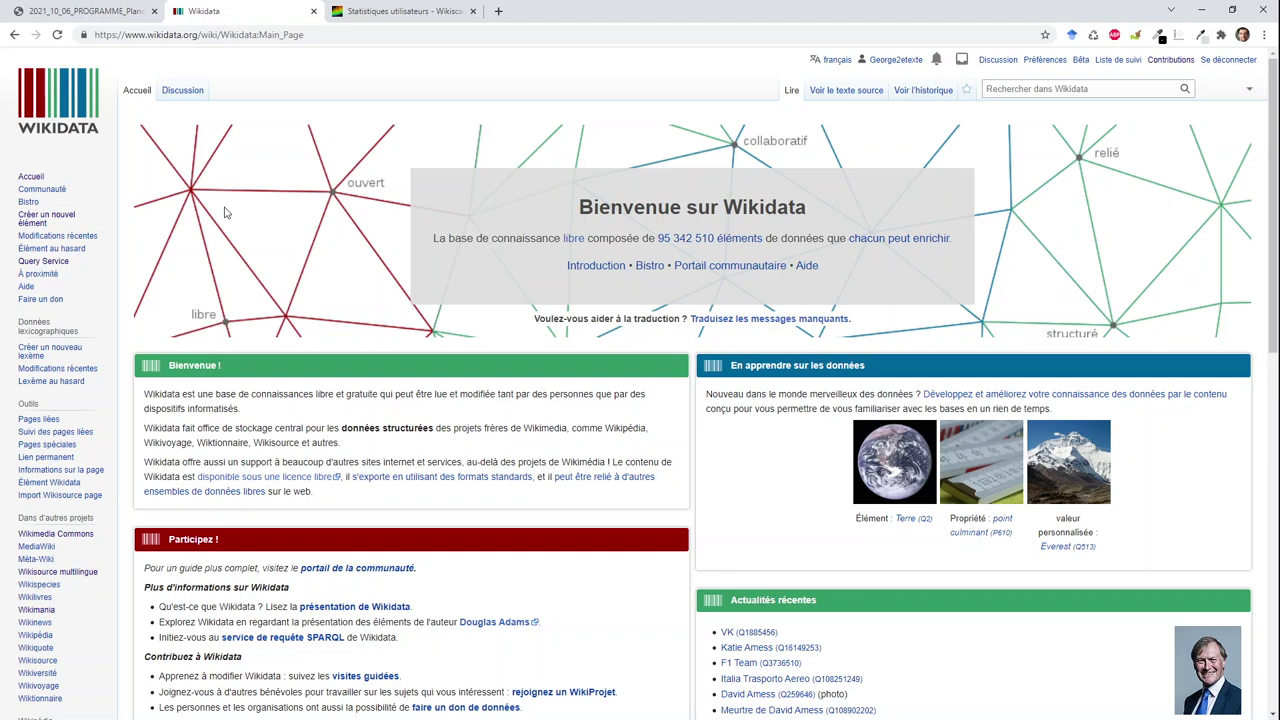
# - Open the Wikidata Query Service, filter its example queries by "wiki" and load the one about authors with a Wikispecies page
pyautogui.click(63, 264)
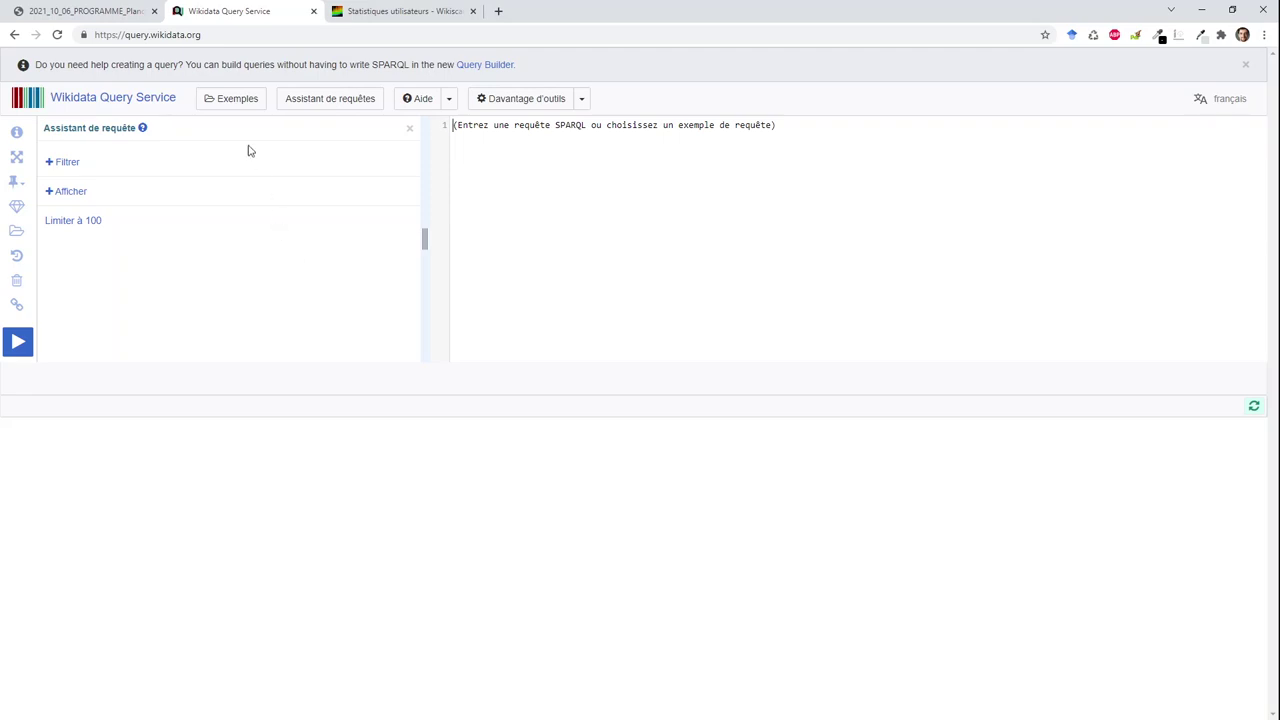
pyautogui.click(233, 106)
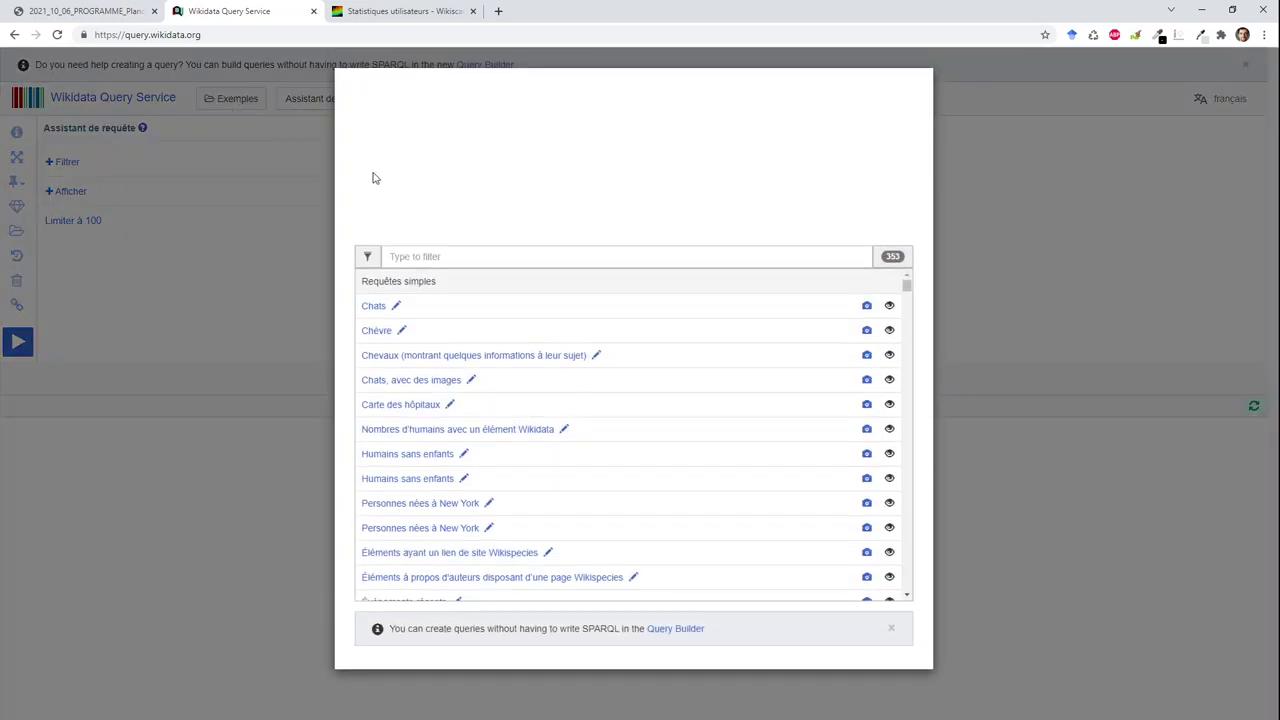
pyautogui.click(409, 256)
pyautogui.write('w')
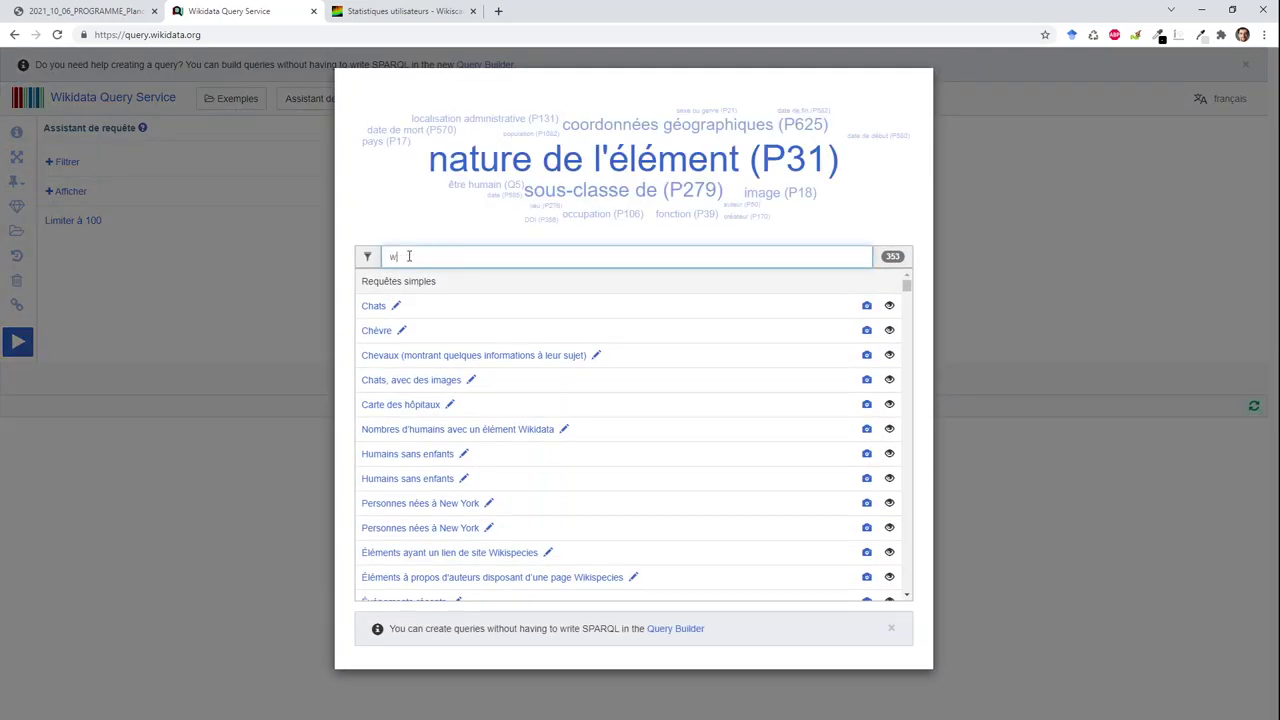
pyautogui.write('iki')
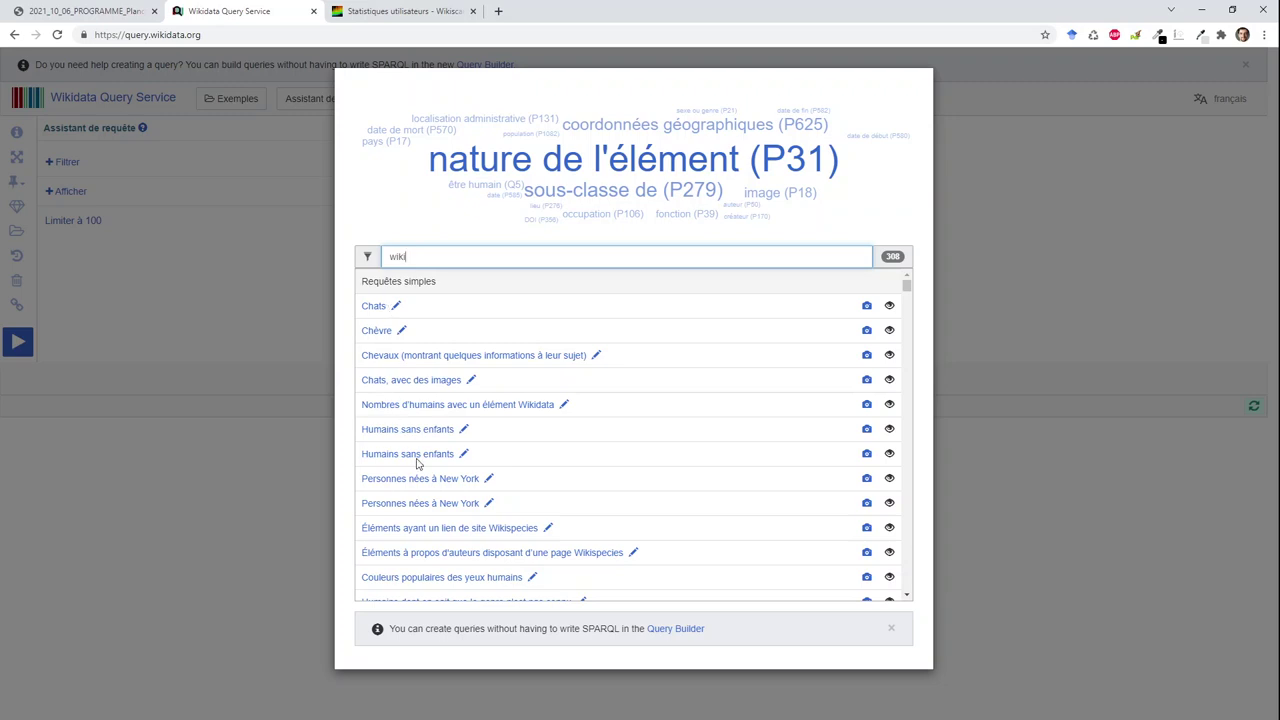
pyautogui.click(430, 556)
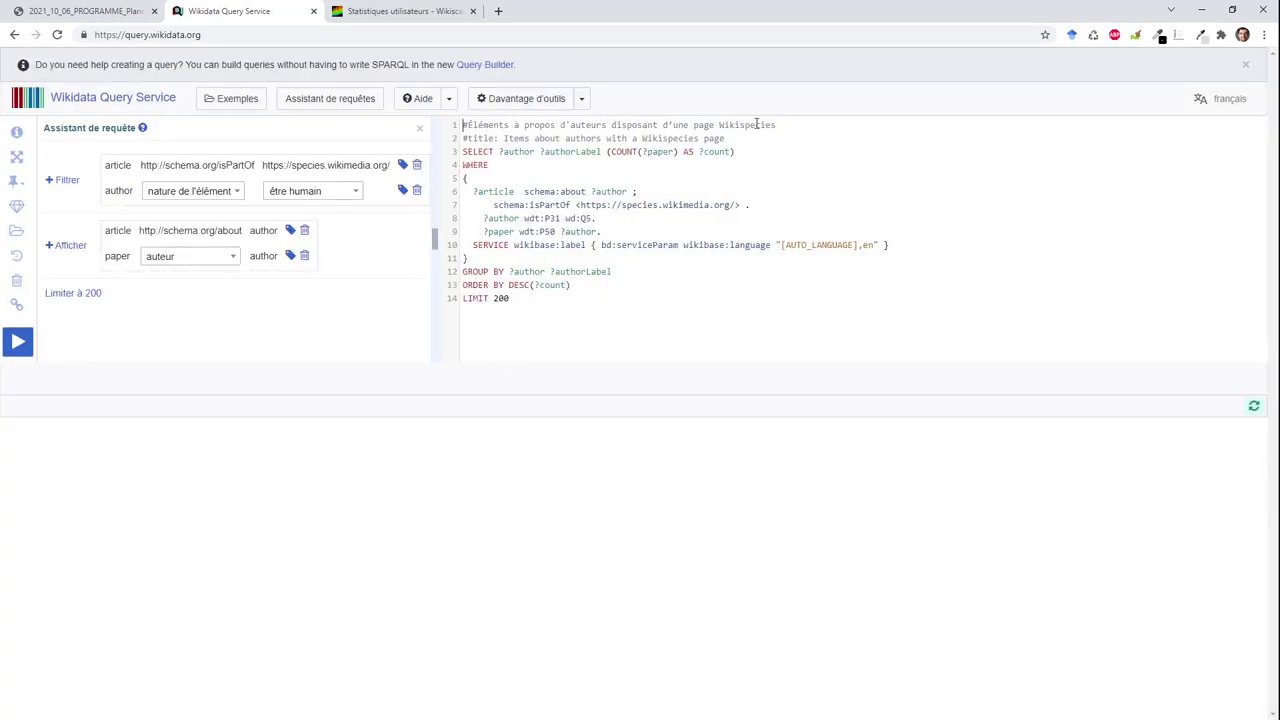
# - Replace the query's two title comment lines with "#Ouvrages d'autrices canadiennes avec une page Wikisource"
pyautogui.moveTo(726, 137); pyautogui.dragTo(463, 125)
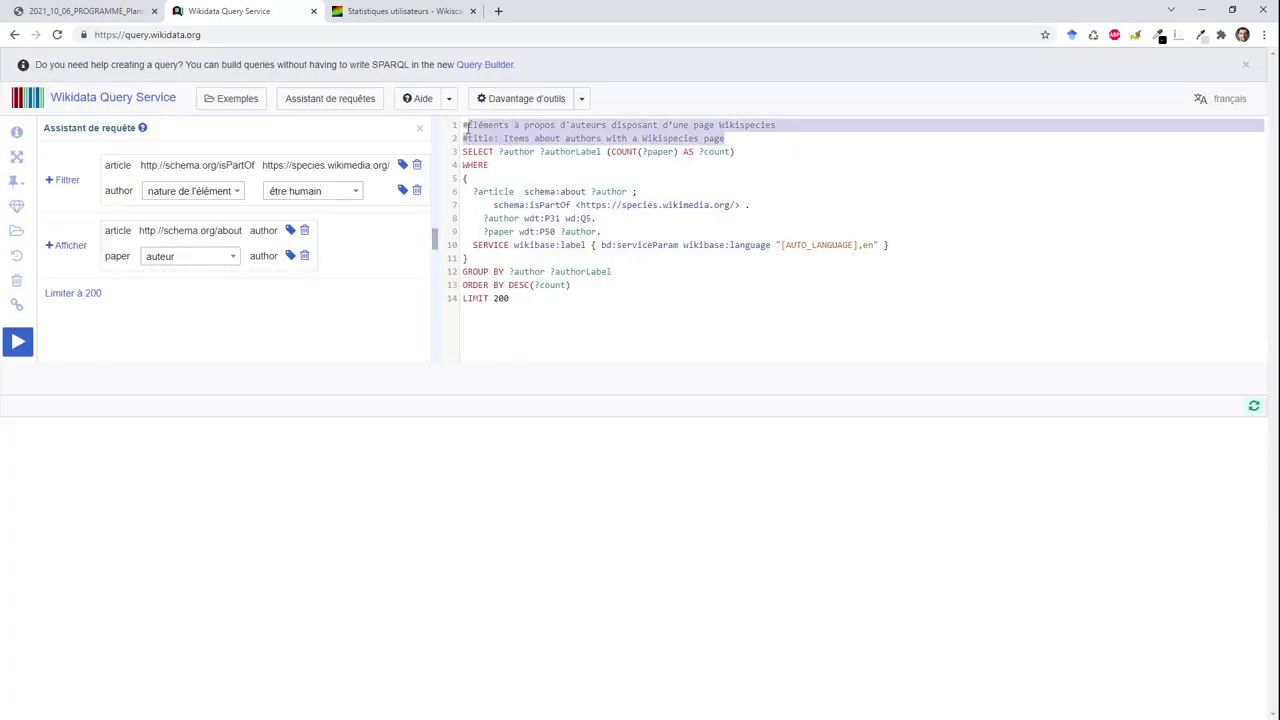
pyautogui.write('#autrices can')
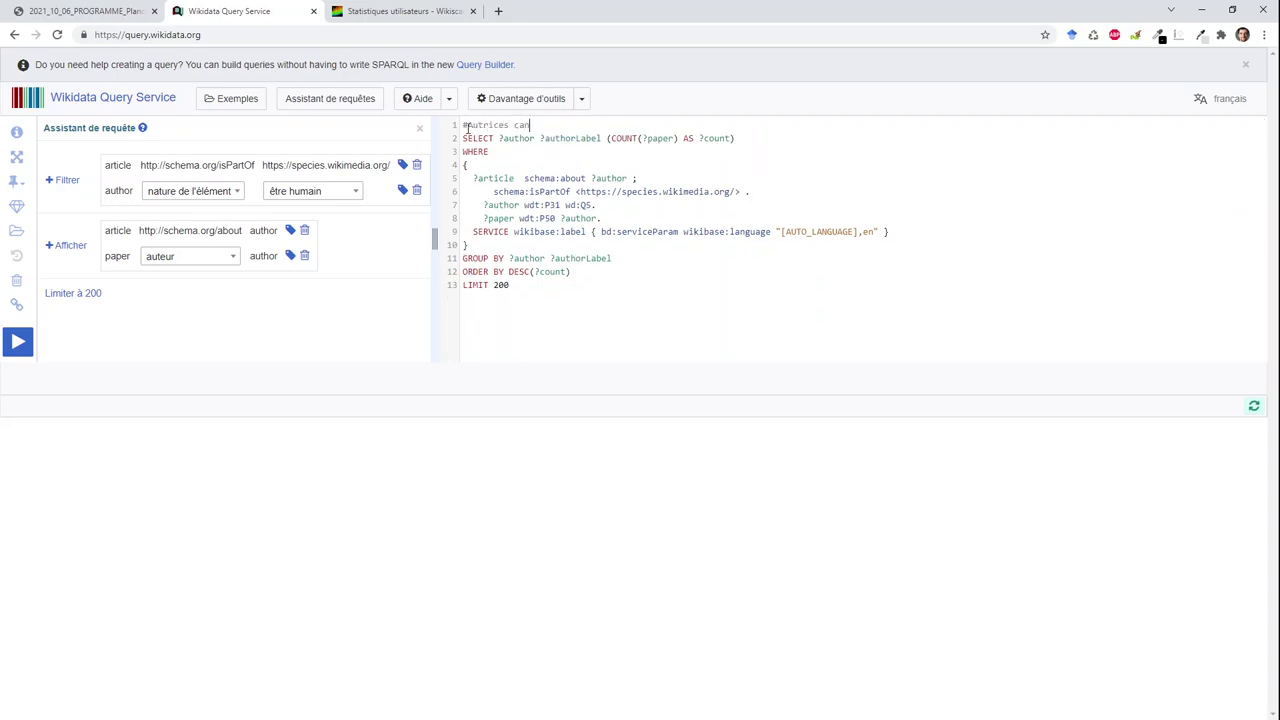
pyautogui.write('adiennes avec une page Wikisource')
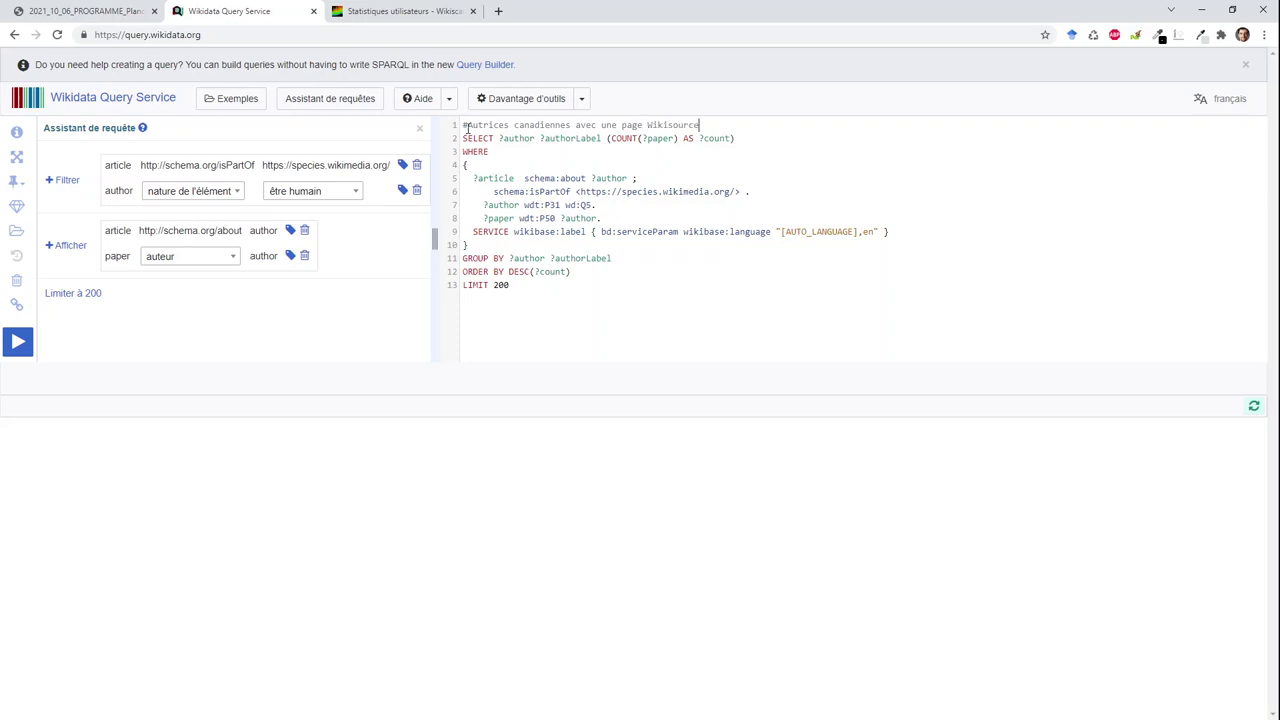
pyautogui.click(467, 126)
pyautogui.write('ouvrages d')
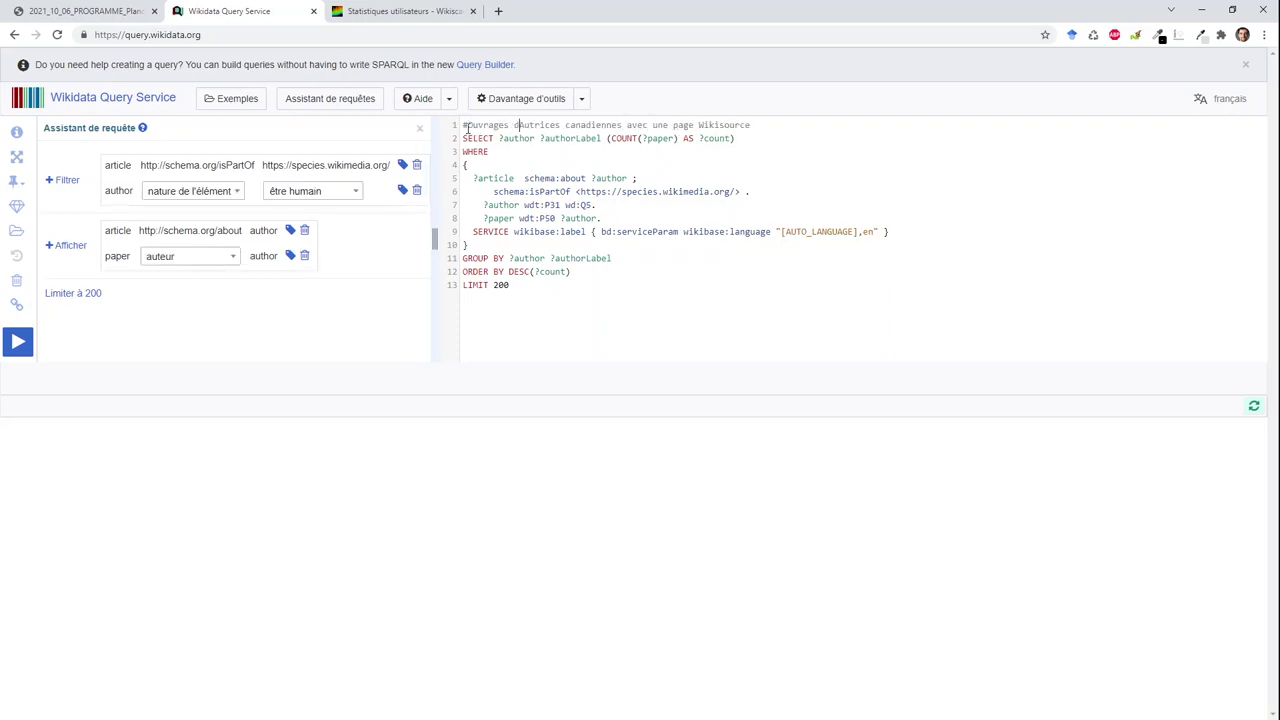
pyautogui.write("'")
pyautogui.press('End')
pyautogui.click(467, 126)
pyautogui.press('BackSpace')
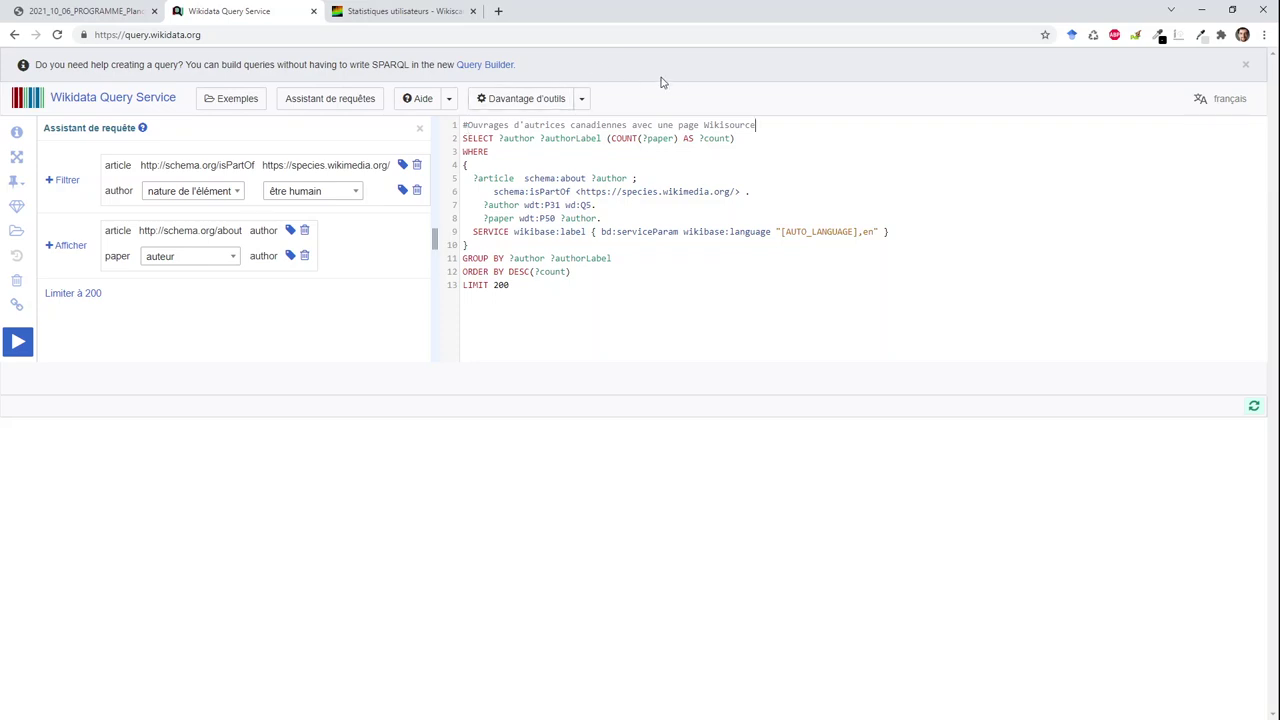
pyautogui.write('O')
pyautogui.press('End')
# - Remove the (COUNT(?paper) AS ?count) expression from the SELECT line and examine the ?article schema:about ?author statement
pyautogui.moveTo(606, 140); pyautogui.dragTo(741, 138)
pyautogui.press('BackSpace')
pyautogui.moveTo(477, 178); pyautogui.dragTo(629, 178)
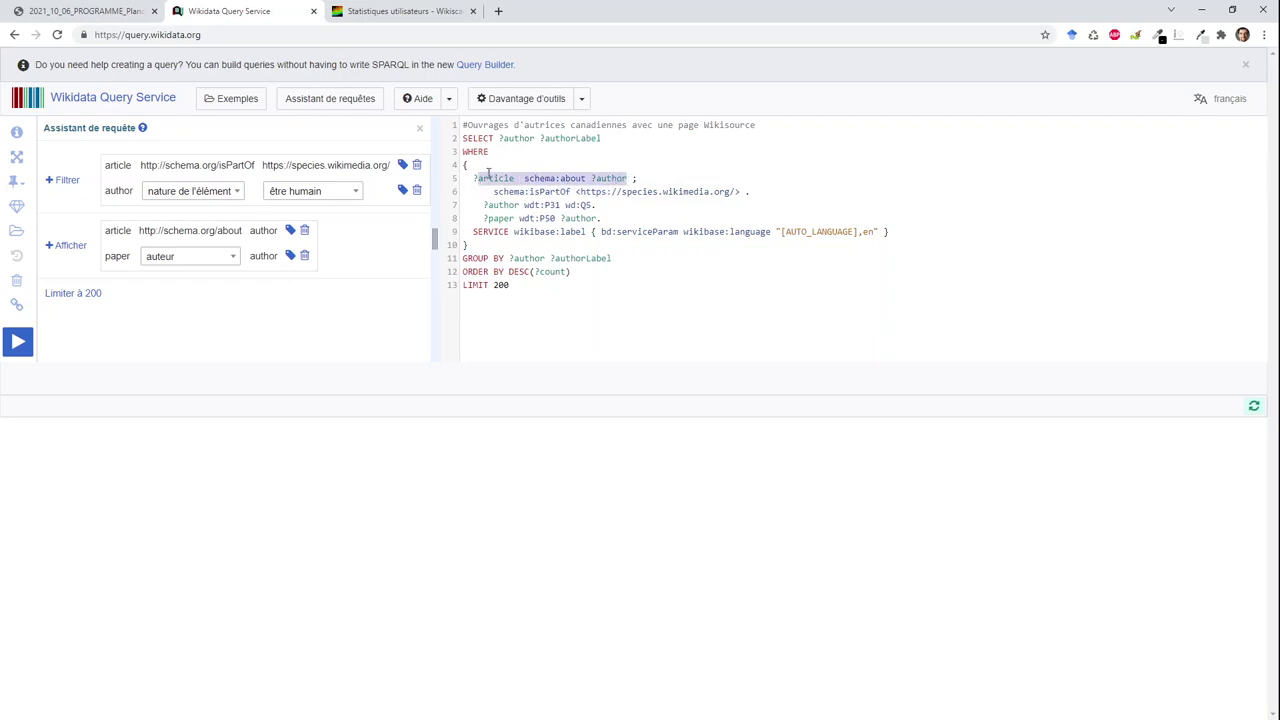
pyautogui.doubleClick(489, 176)
pyautogui.doubleClick(570, 178)
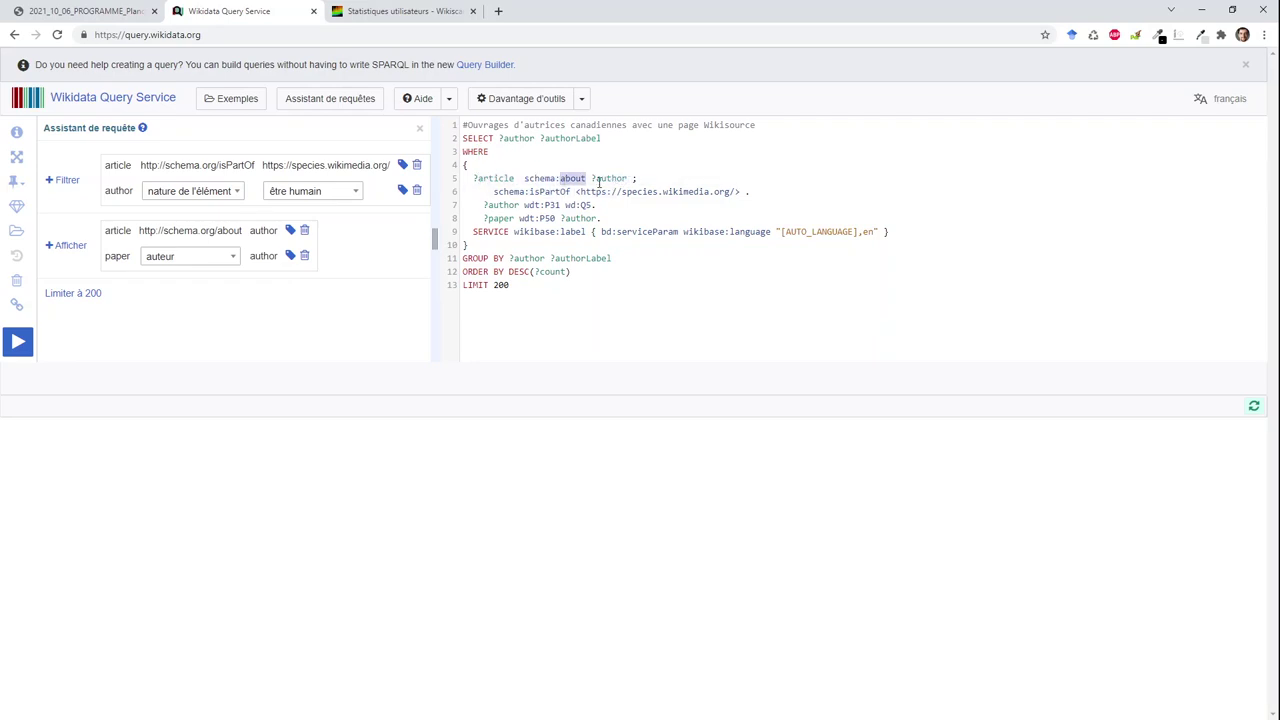
pyautogui.doubleClick(605, 178)
pyautogui.doubleClick(490, 178)
pyautogui.doubleClick(640, 191)
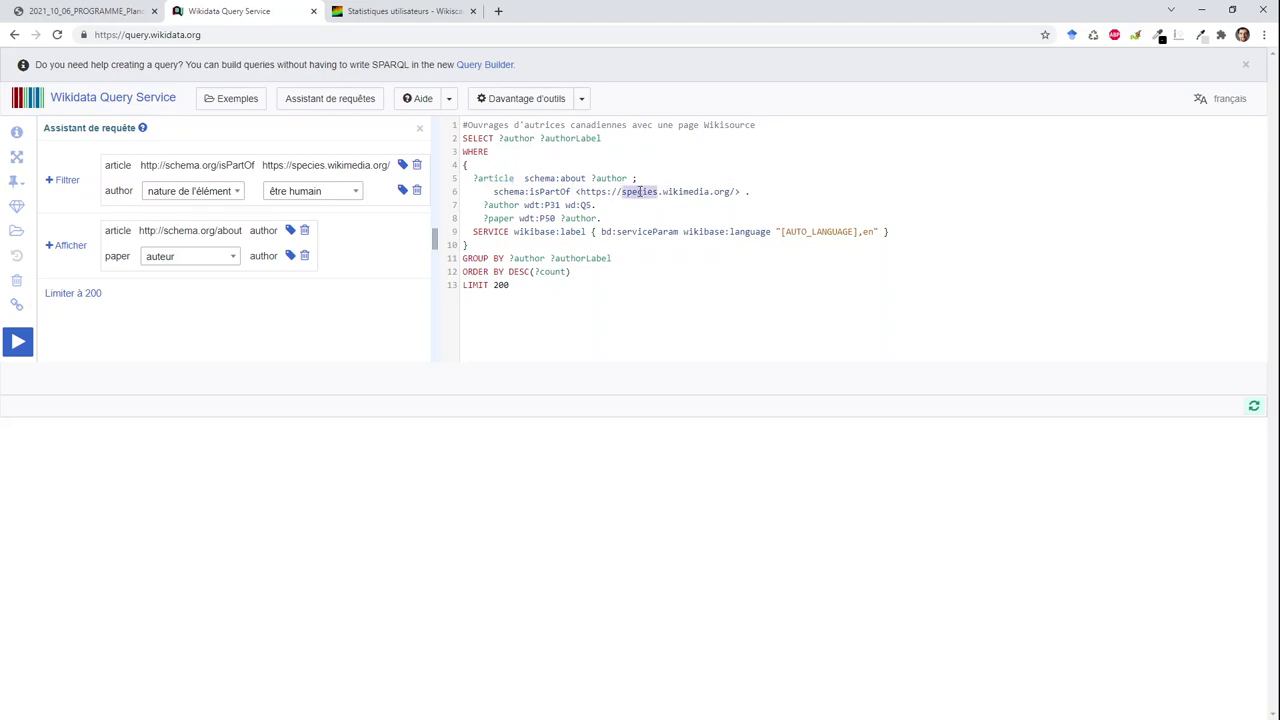
pyautogui.write('fr')
pyautogui.doubleClick(670, 191)
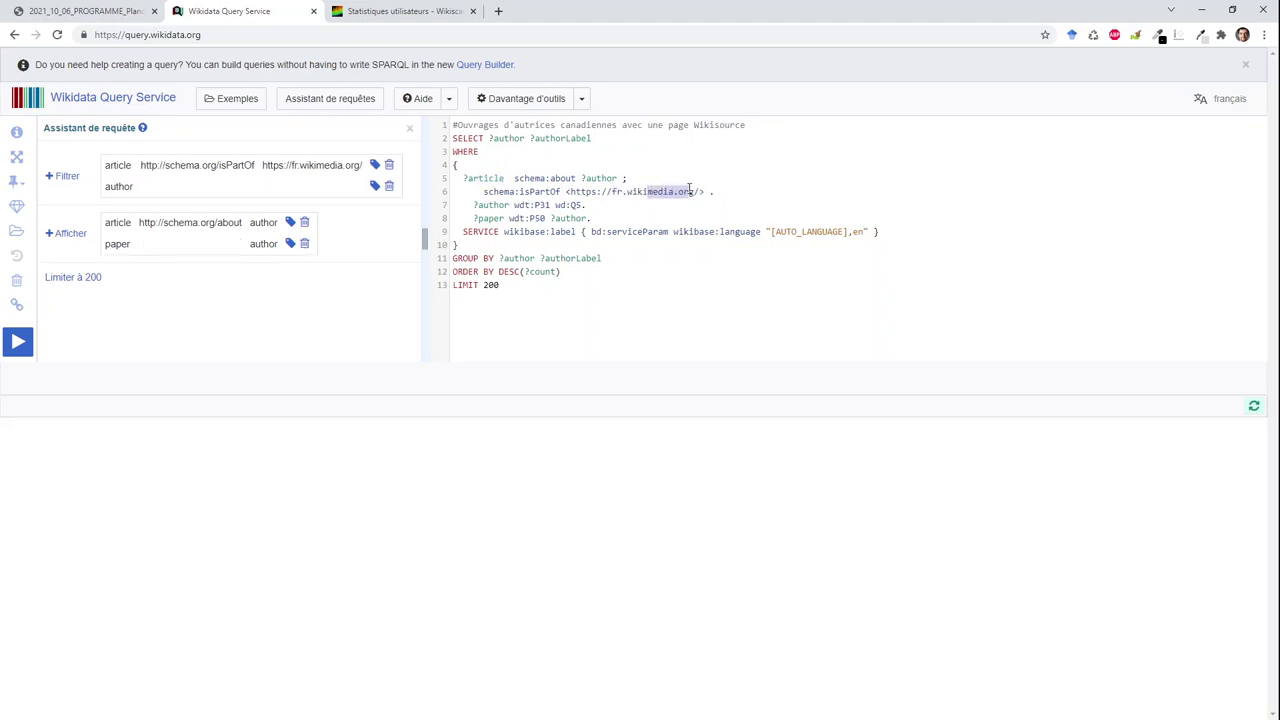
pyautogui.write('wikisource')
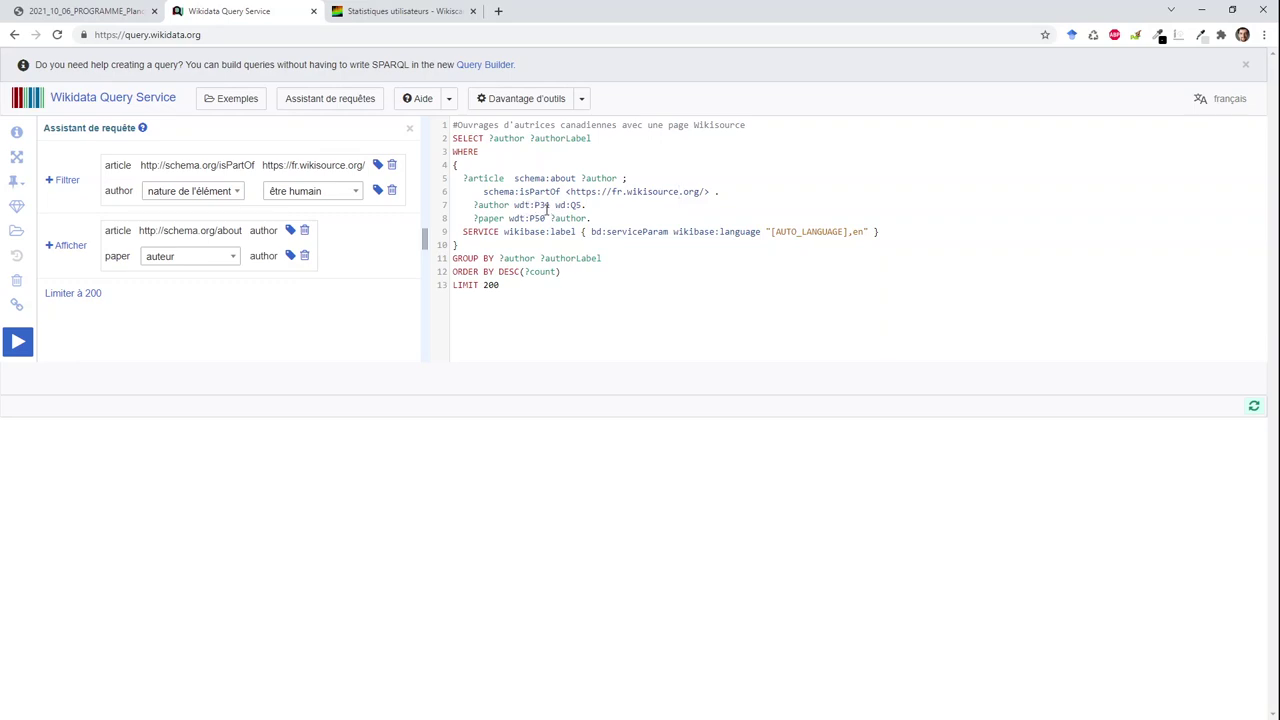
# - Change the author filter to the property sexe ou genre (P21) with the value féminin (Q6581072)
pyautogui.moveTo(540, 205)
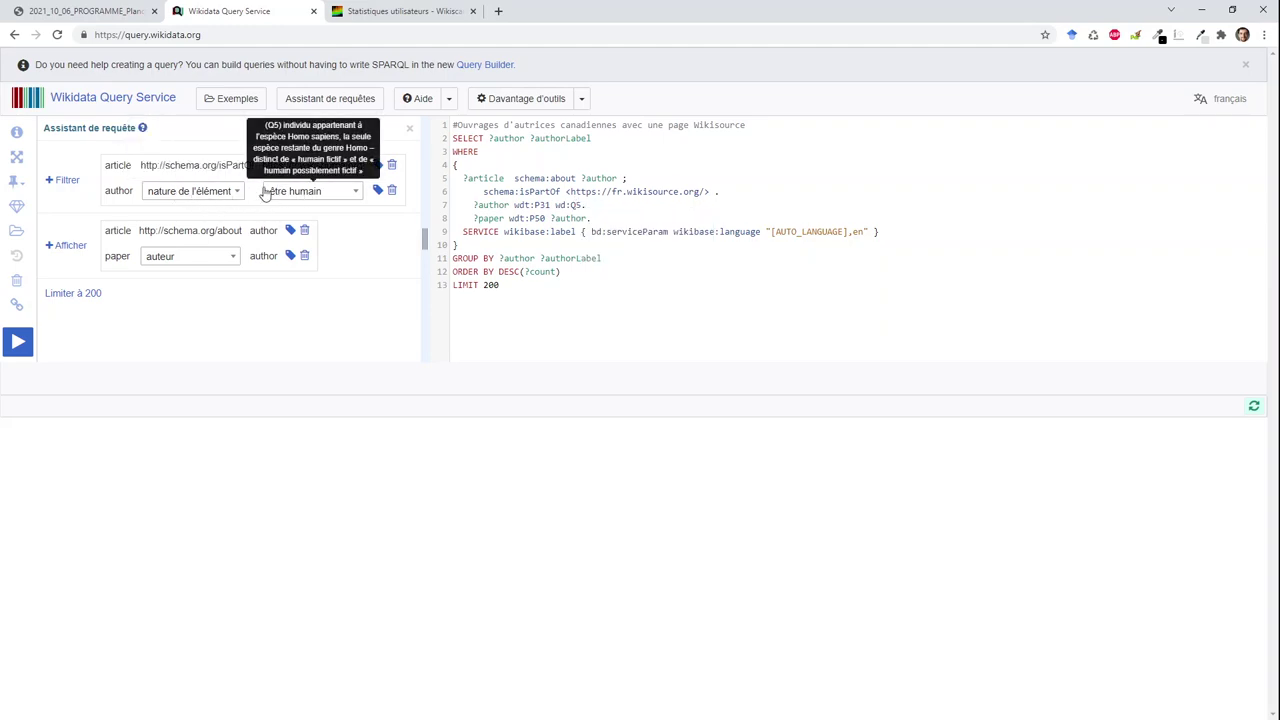
pyautogui.click(217, 192)
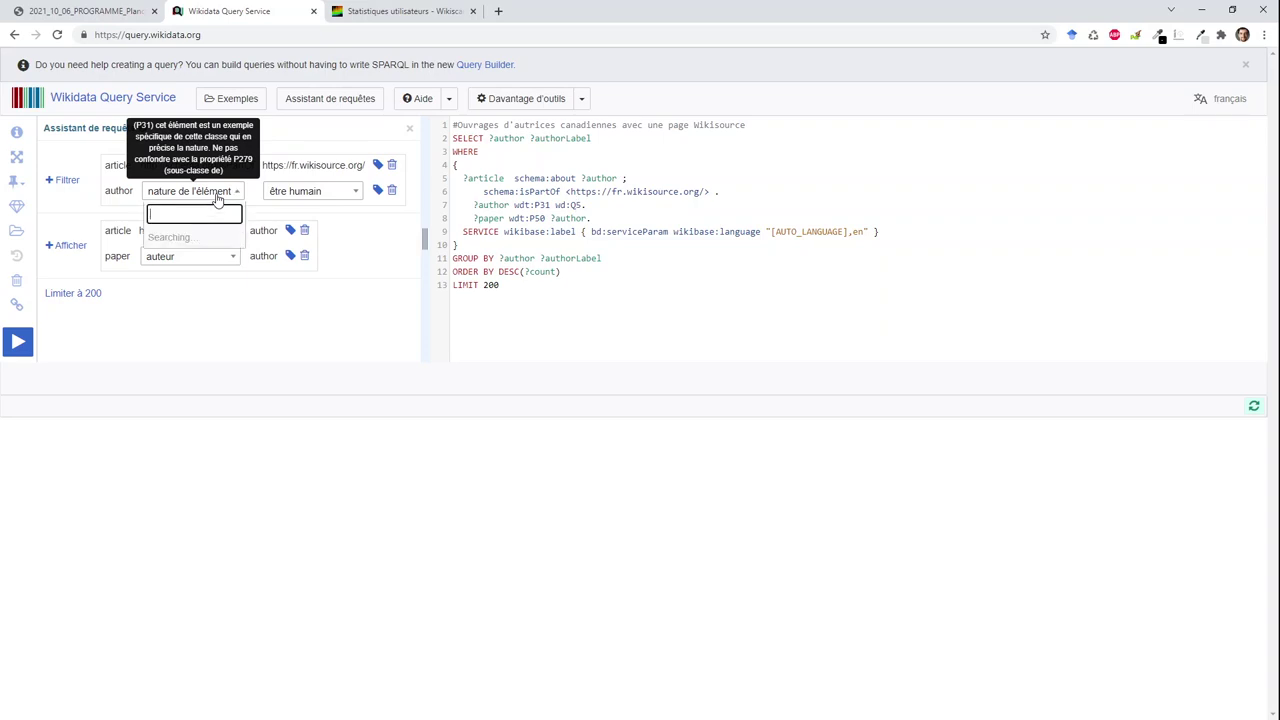
pyautogui.write('genre')
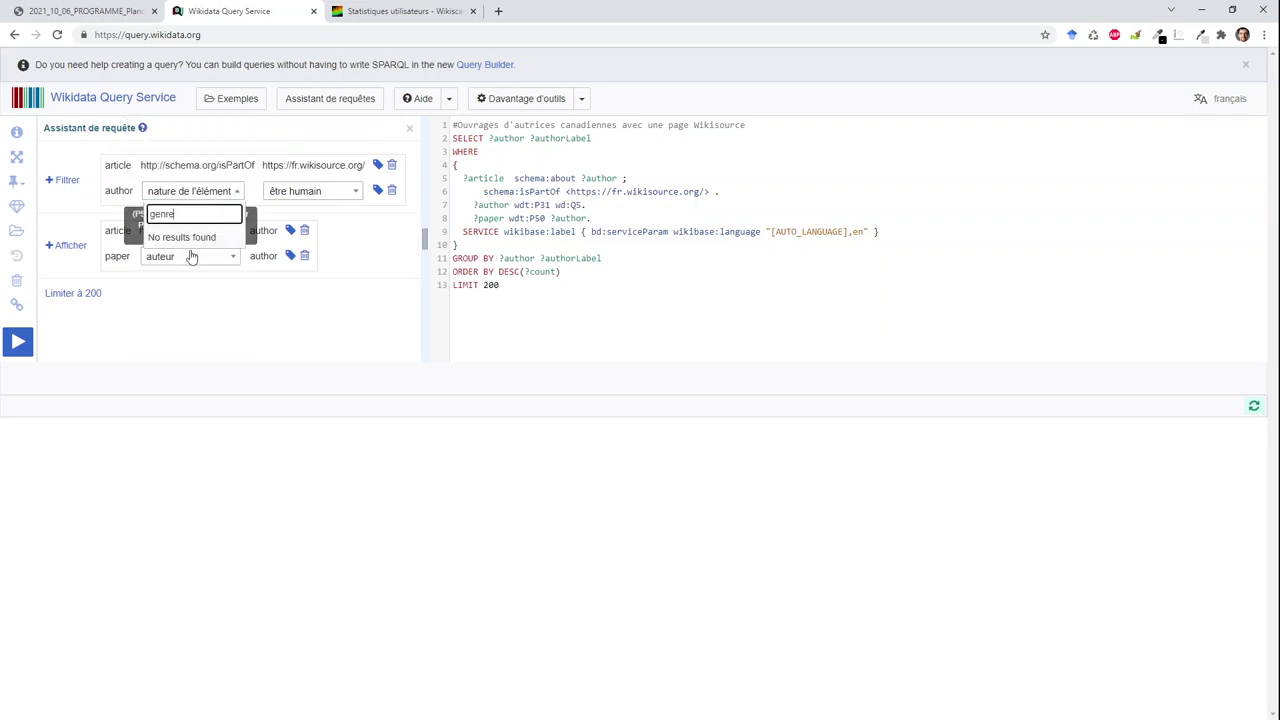
pyautogui.doubleClick(194, 218)
pyautogui.write('sexe ou genre')
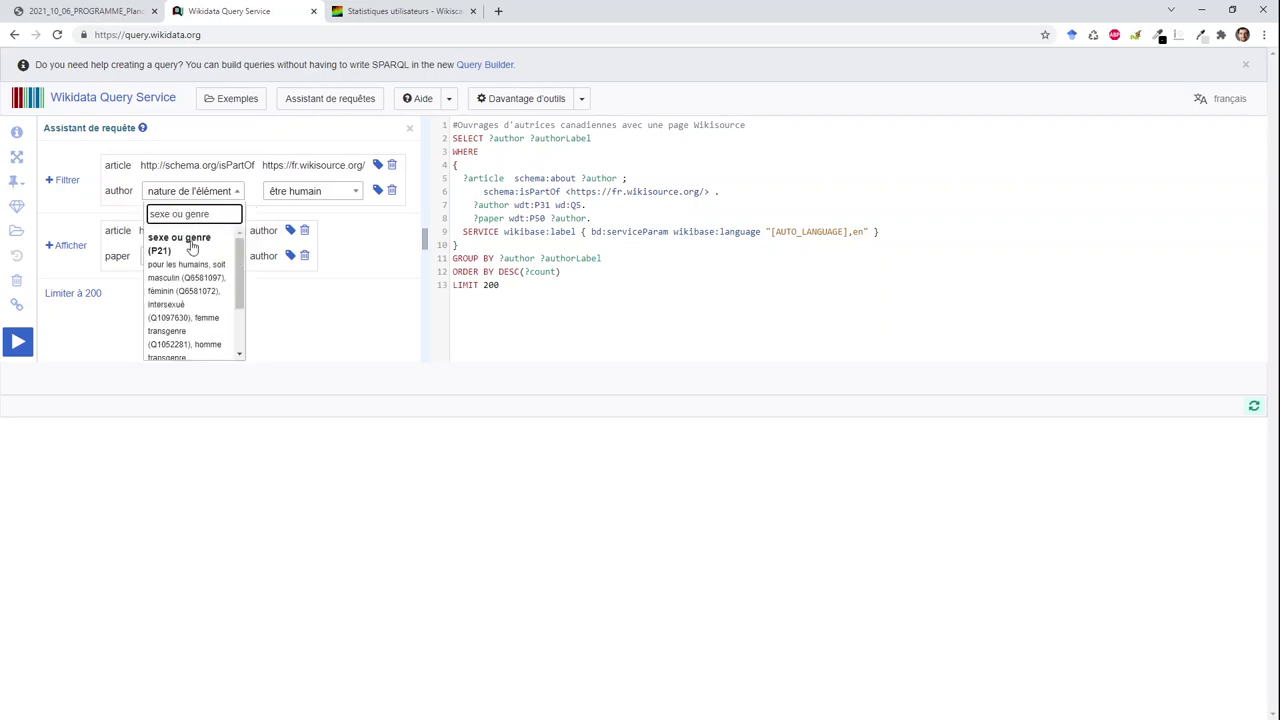
pyautogui.click(190, 248)
pyautogui.click(293, 191)
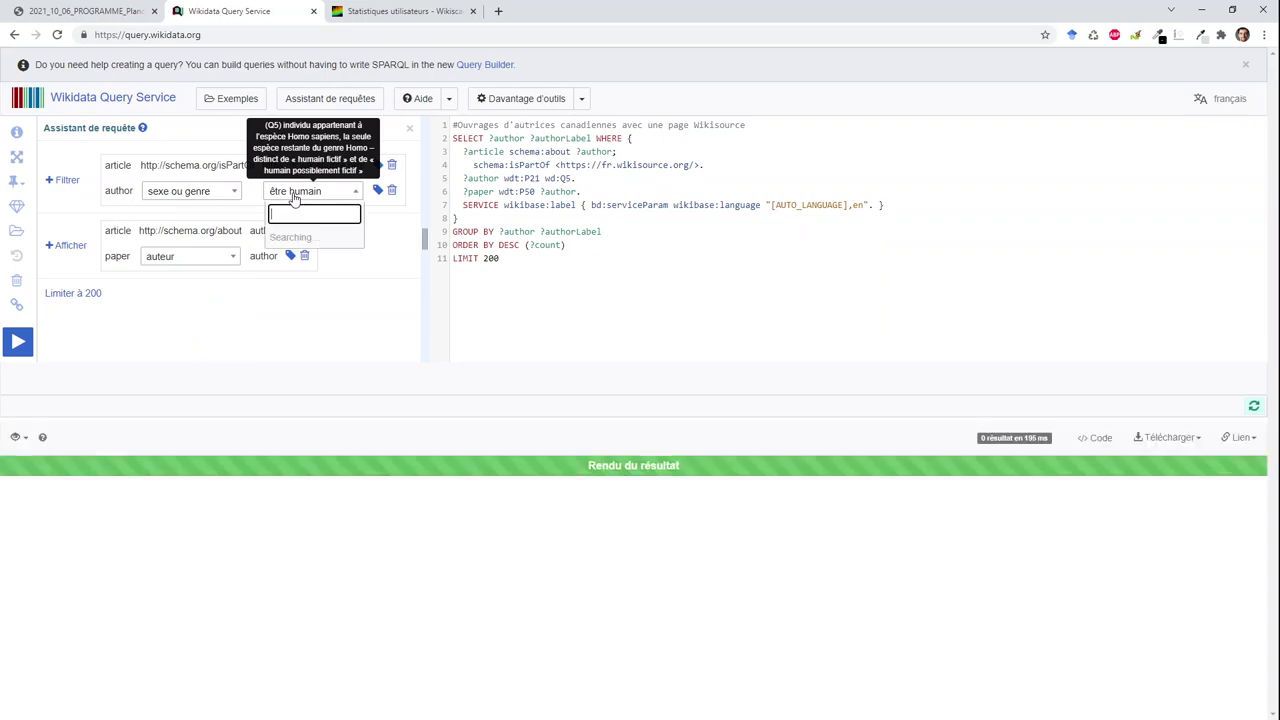
pyautogui.write('féminin')
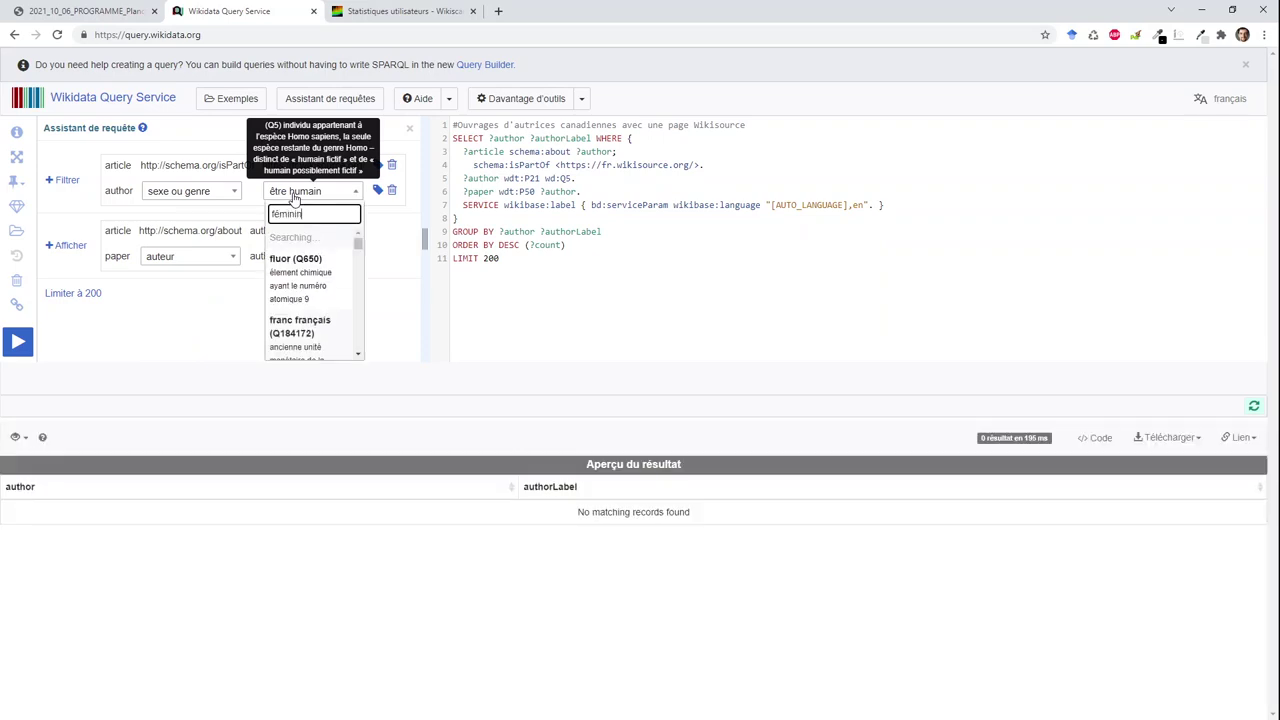
pyautogui.click(299, 308)
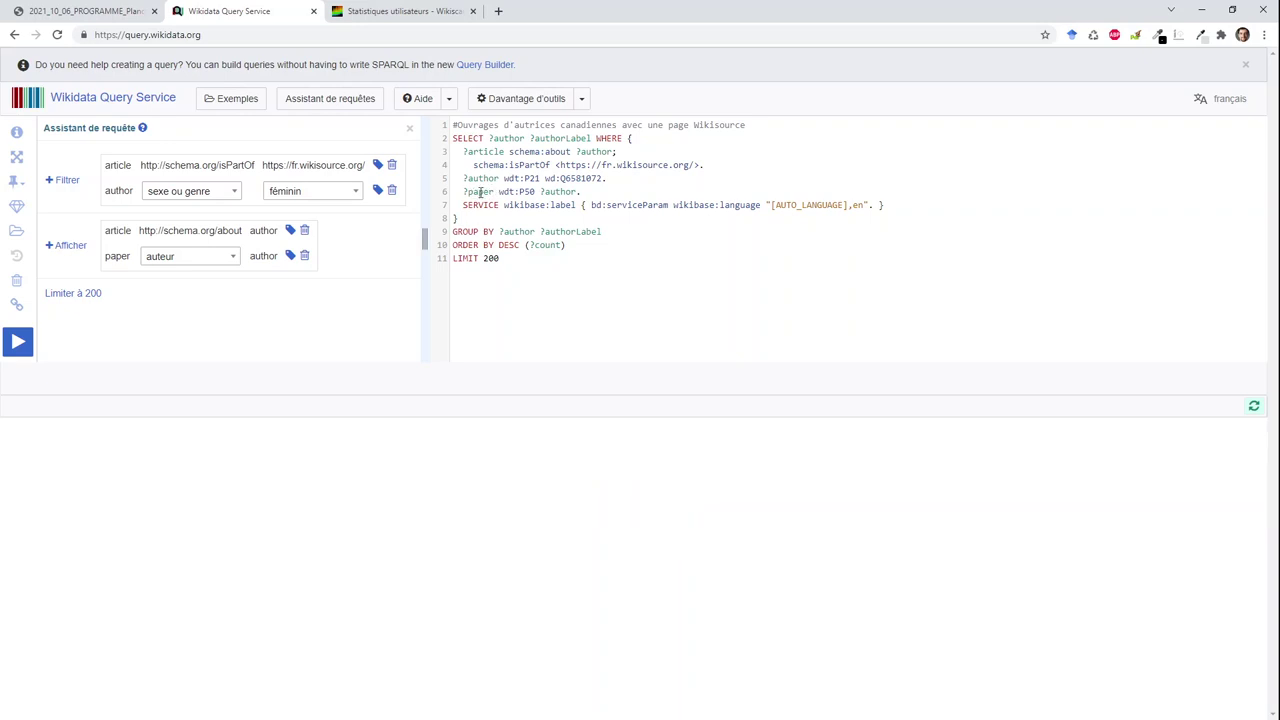
# - Rename the ?paper variable to ?book in the wdt:P50 statement
pyautogui.doubleClick(480, 192)
pyautogui.click(563, 178)
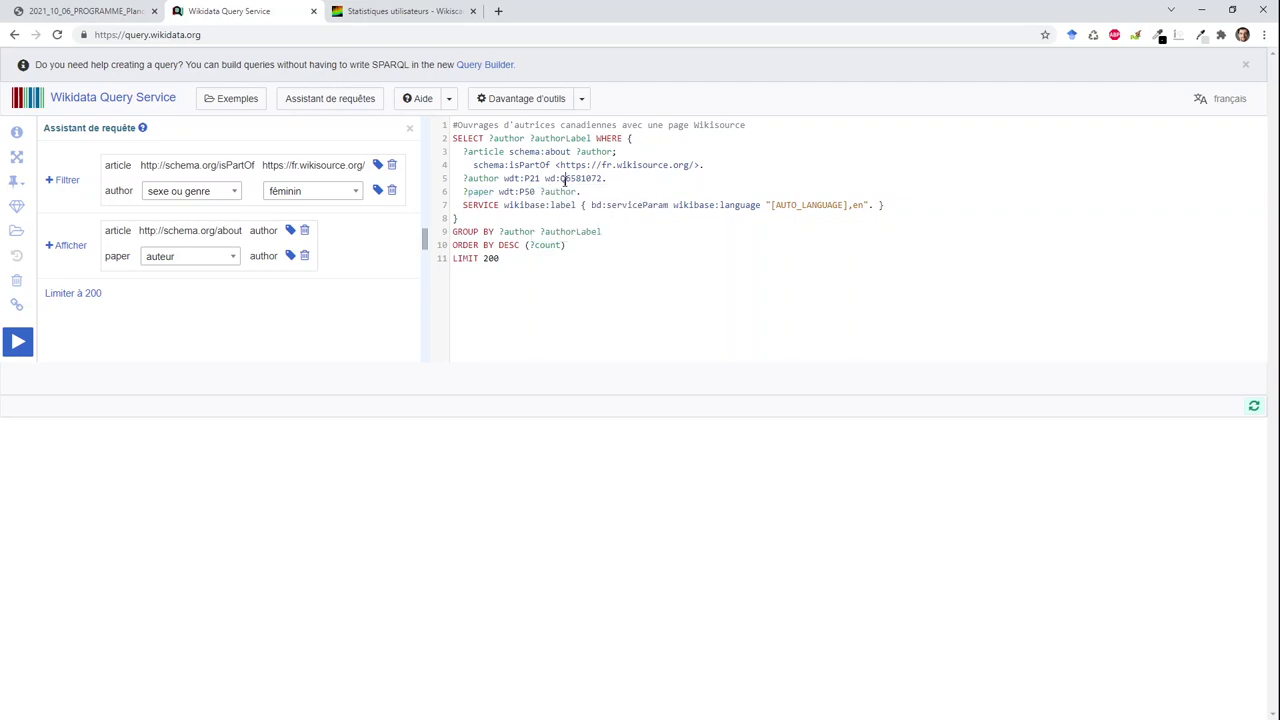
pyautogui.doubleClick(479, 192)
pyautogui.write('book')
# - Add the variables ?book and ?bookLabel to the SELECT line after ?authorLabel
pyautogui.write('?book ')
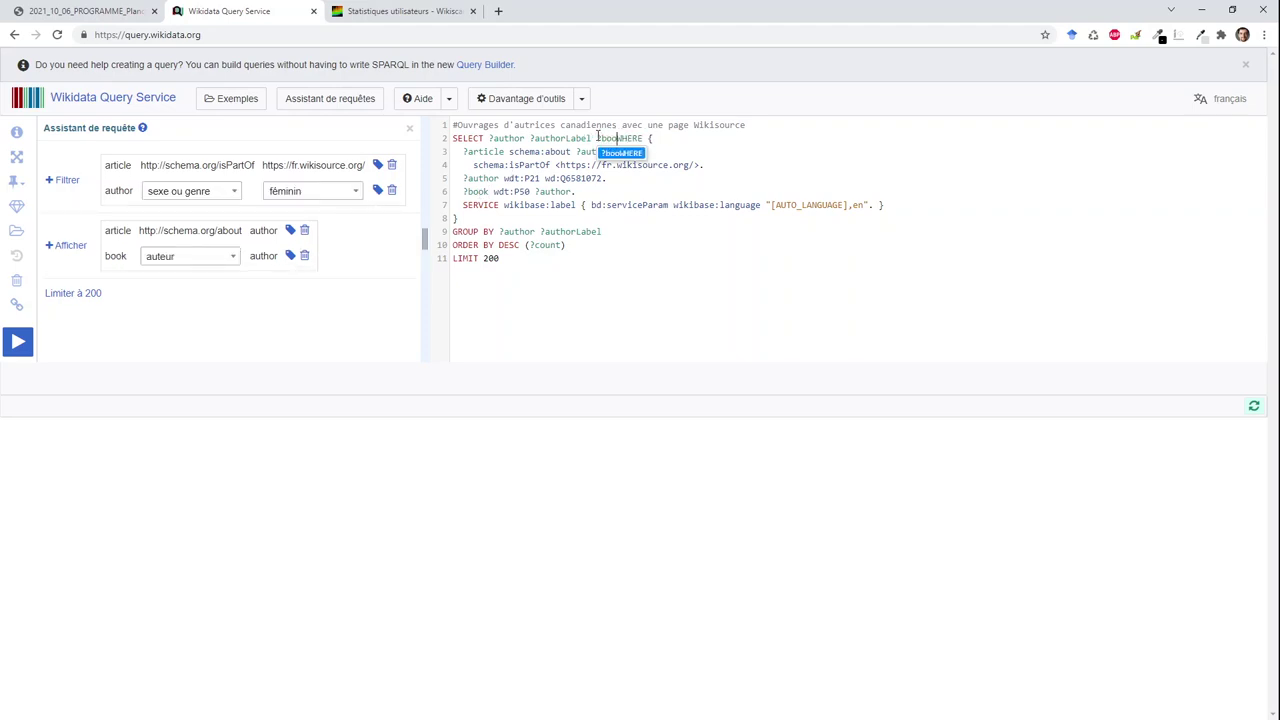
pyautogui.write(' ?bo')
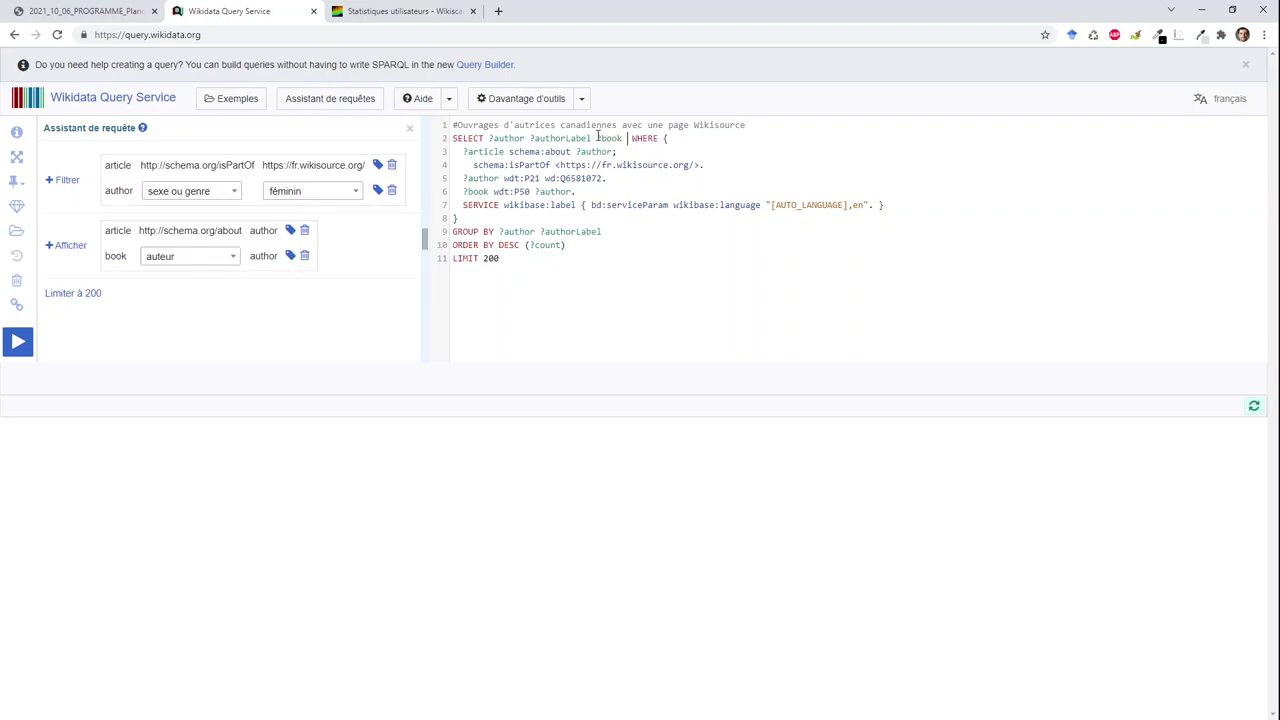
pyautogui.write('ok')
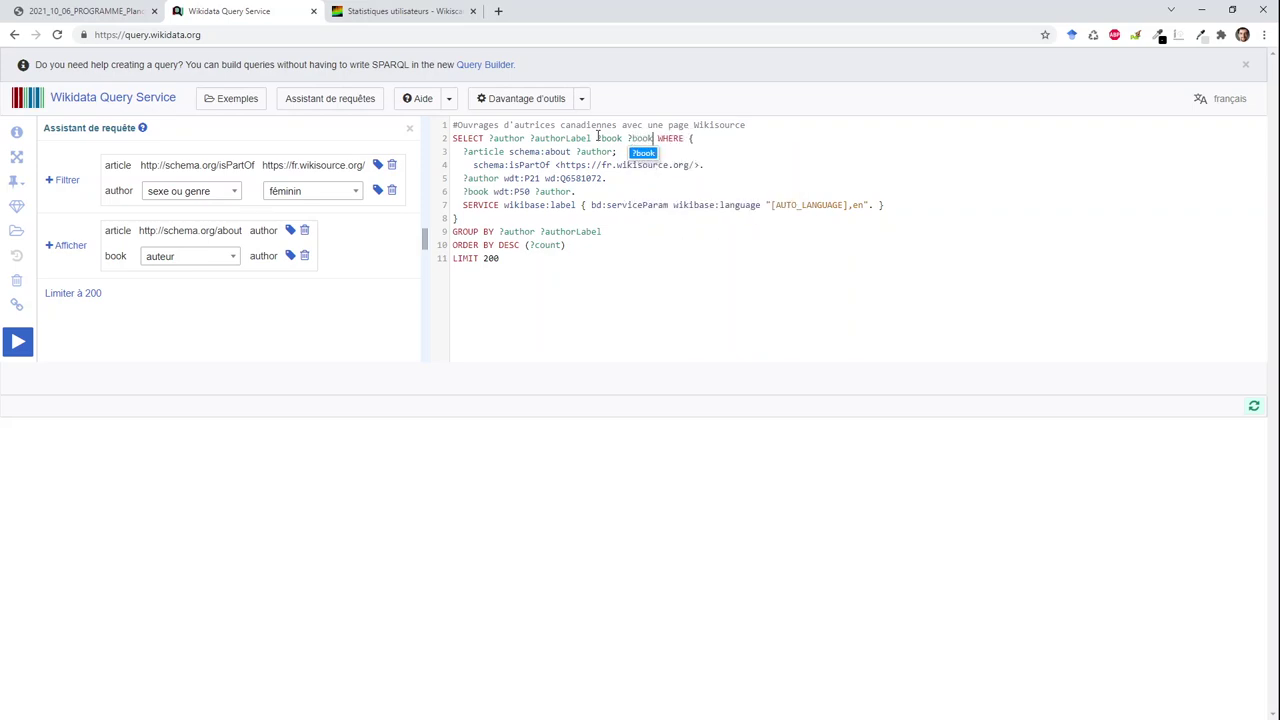
pyautogui.write('Label')
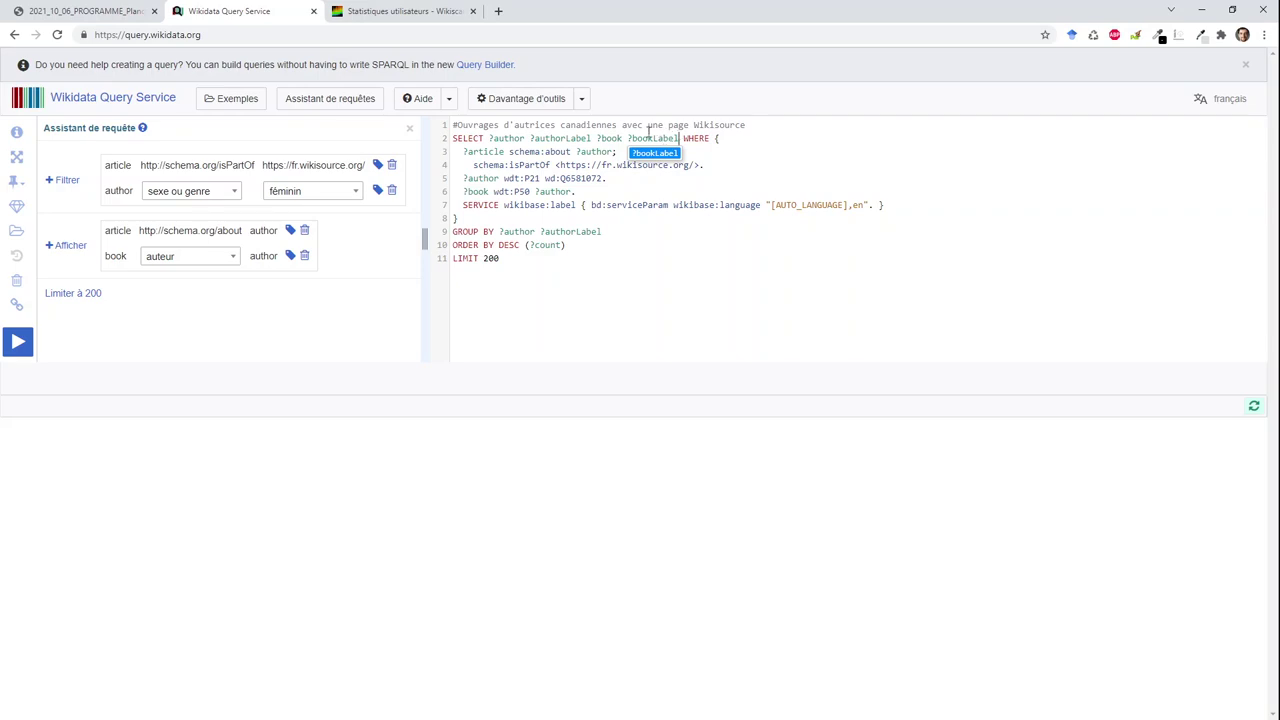
pyautogui.click(632, 138)
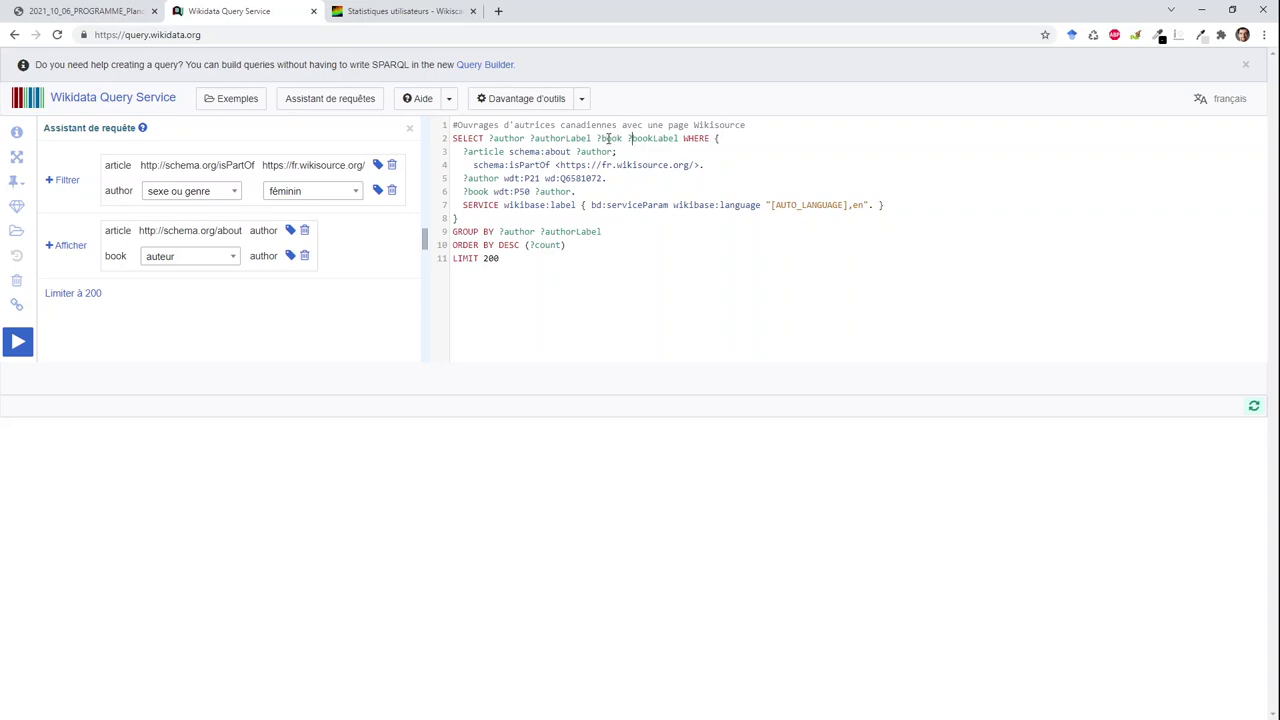
# - Change the fallback language in the wikibase:label service line of the query from English to fr
pyautogui.moveTo(463, 205); pyautogui.dragTo(898, 203)
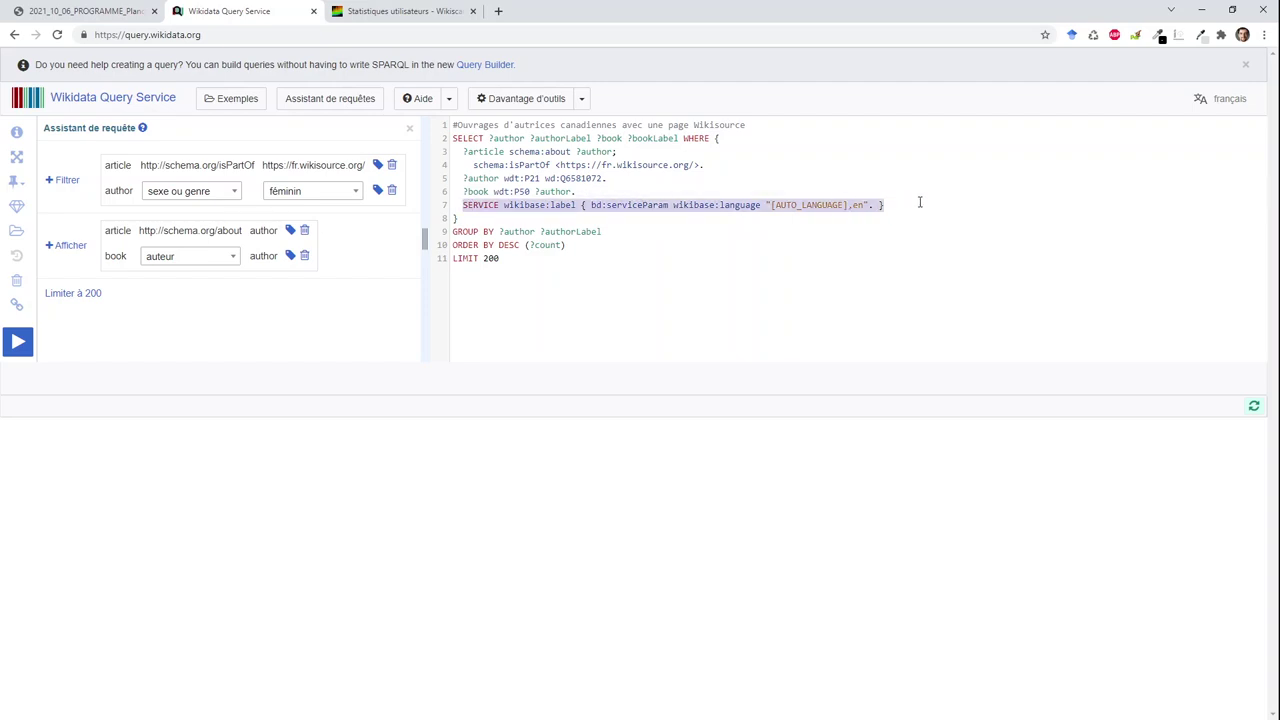
pyautogui.click(854, 205)
pyautogui.doubleClick(857, 205)
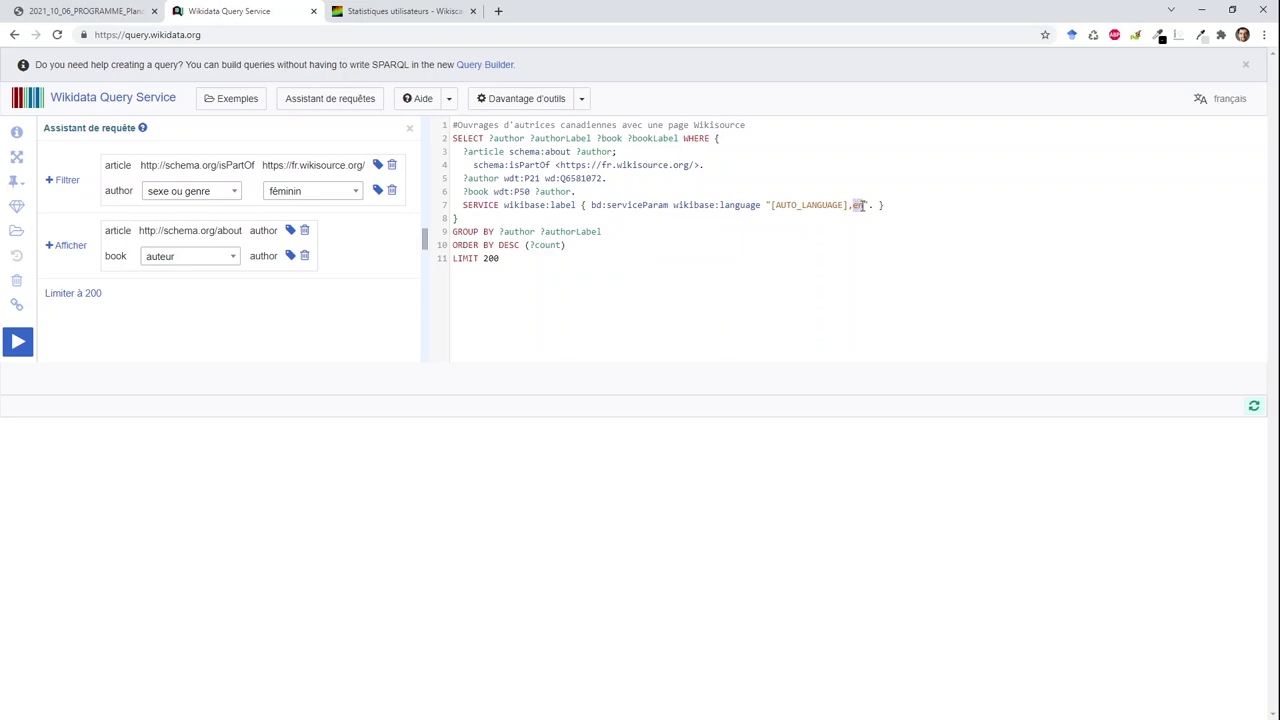
pyautogui.write('fr')
# - Add ?book ?bookLabel to the GROUP BY line after ?authorLabel and run the query
pyautogui.moveTo(597, 138); pyautogui.dragTo(678, 138)
pyautogui.hotkey('ctrl', 'c')
pyautogui.click(621, 231)
pyautogui.hotkey('ctrl', 'v')
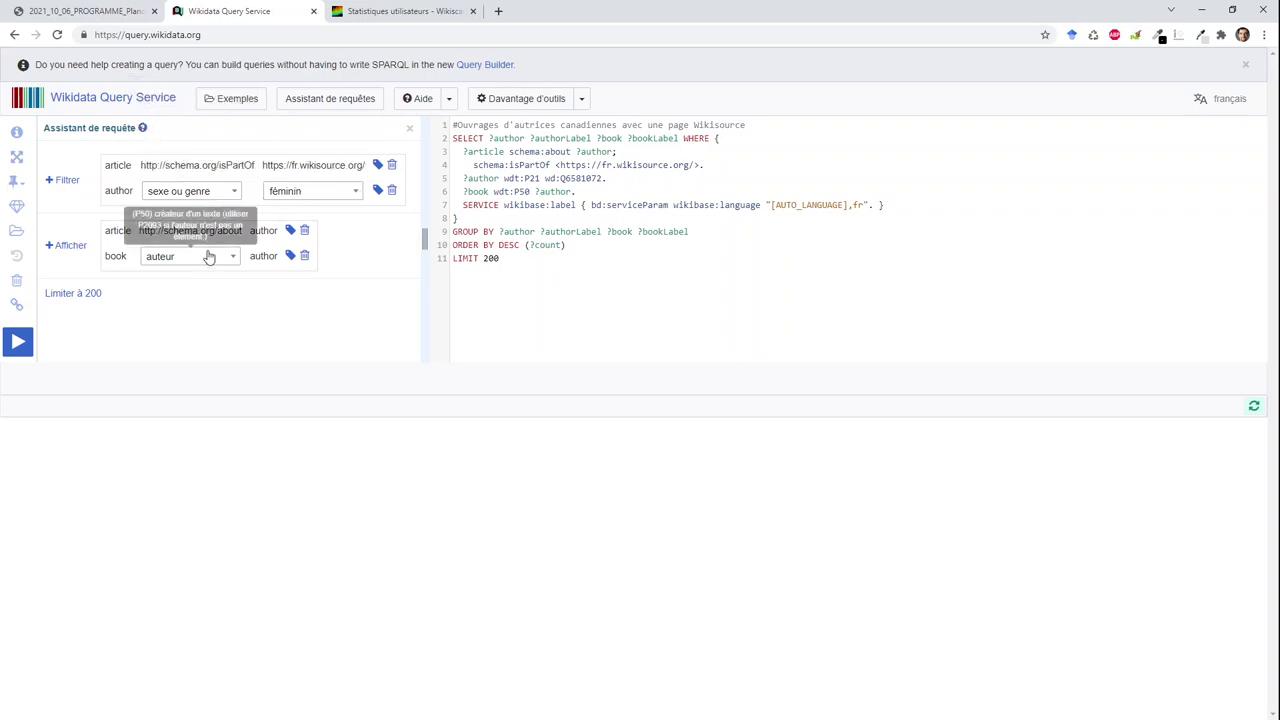
pyautogui.click(18, 345)
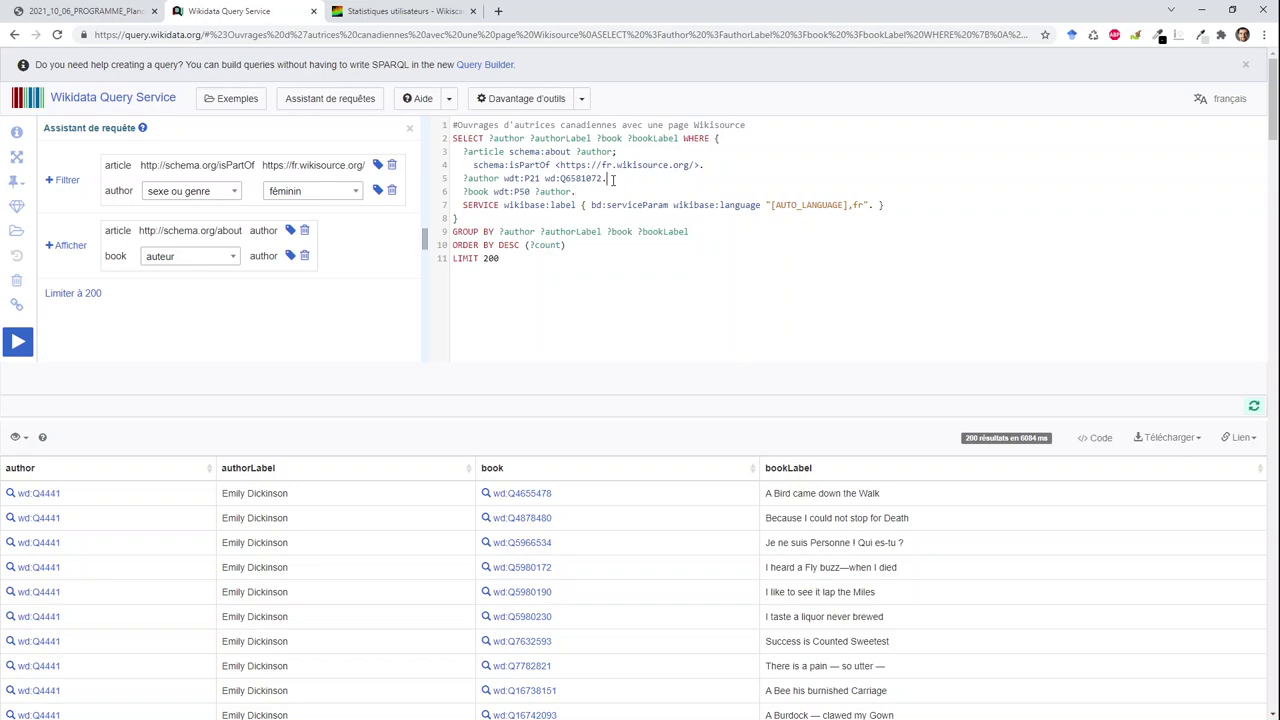
# - Duplicate the ?author wdt:P21 wd:Q6581072 statement on a new line directly below it
pyautogui.click(463, 177)
pyautogui.hotkey('shift', 'End')
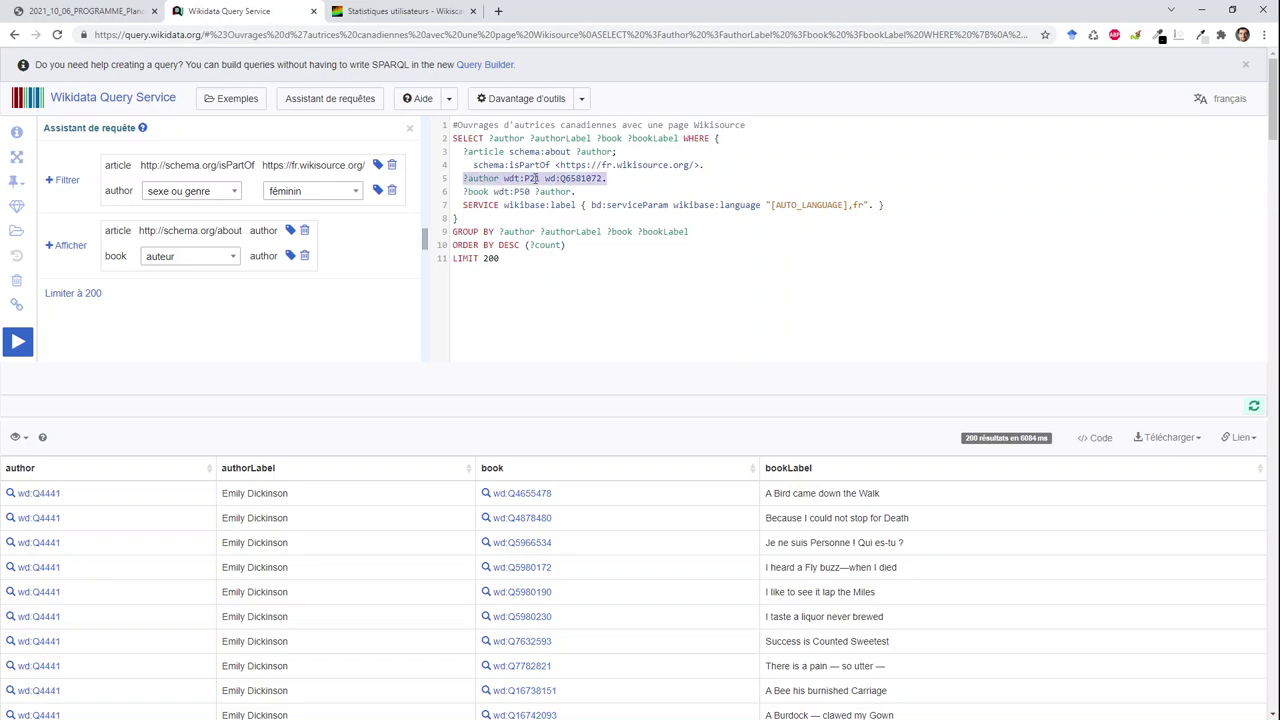
pyautogui.moveTo(536, 181)
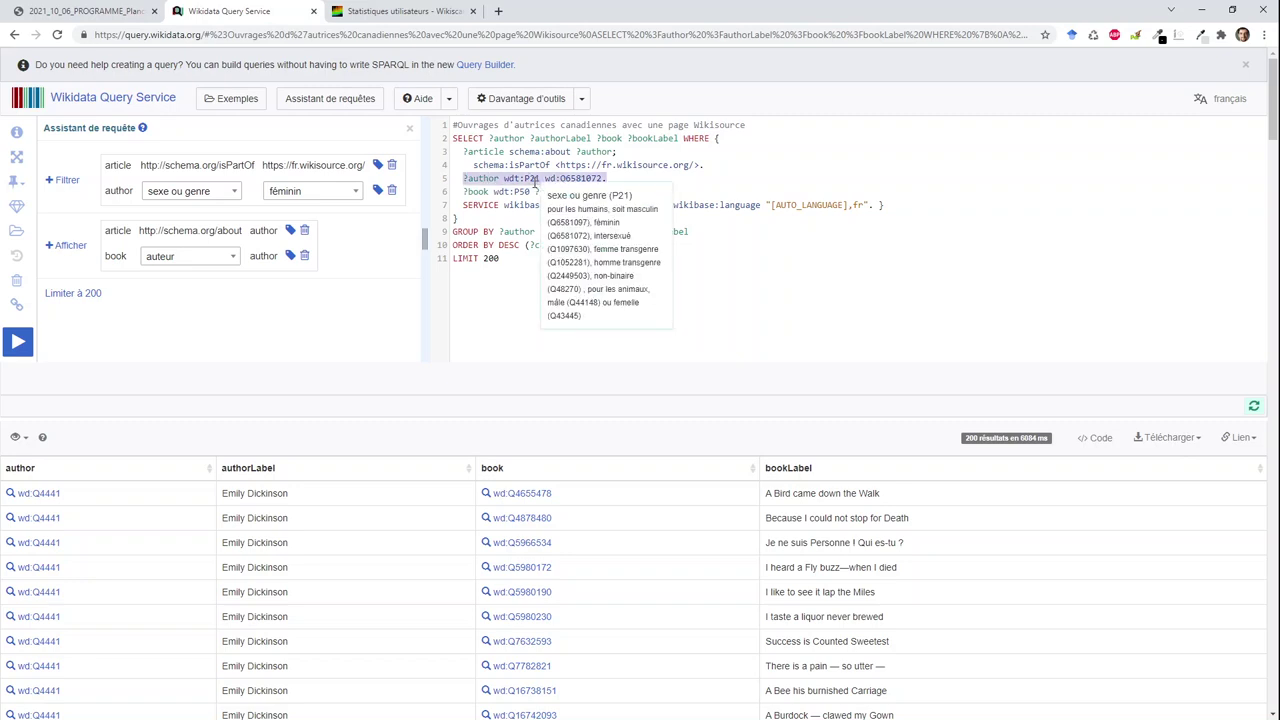
pyautogui.hotkey('ctrl', 'c')
pyautogui.click(608, 180)
pyautogui.press('Return')
pyautogui.hotkey('ctrl', 'v')
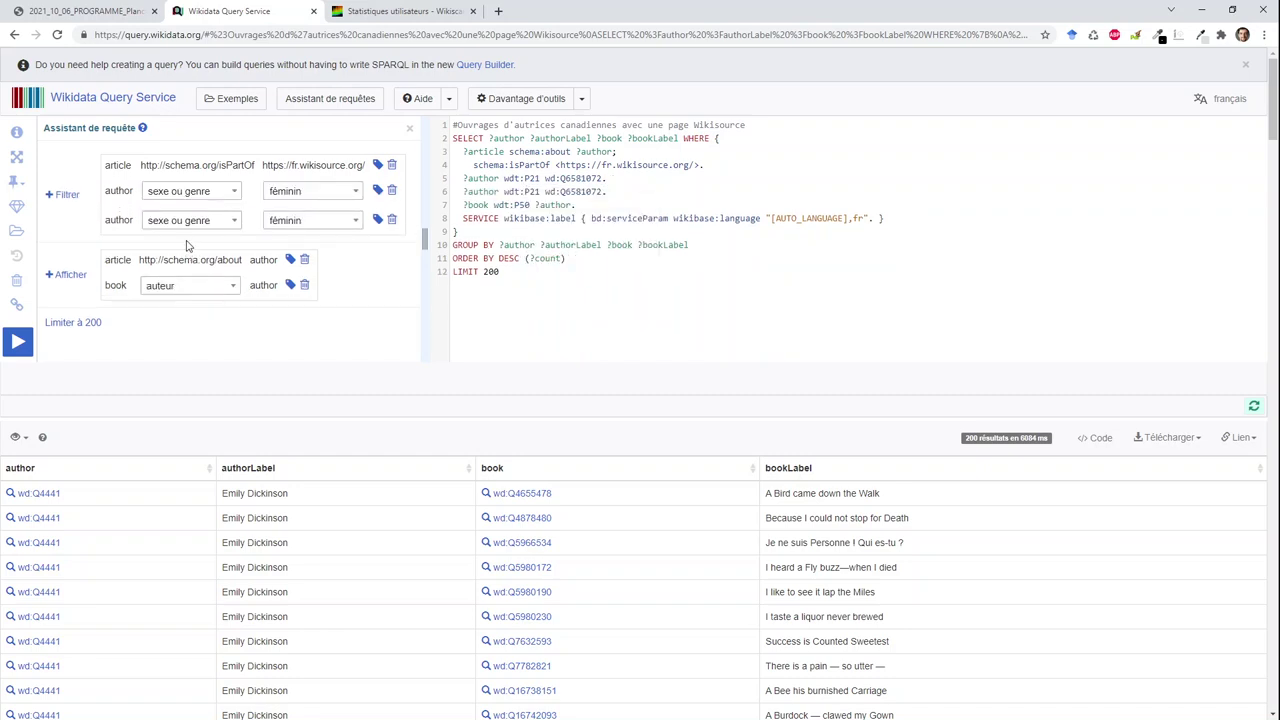
# - Change the property of the second author filter to pays de citoyenneté (P27)
pyautogui.click(189, 226)
pyautogui.write('pay')
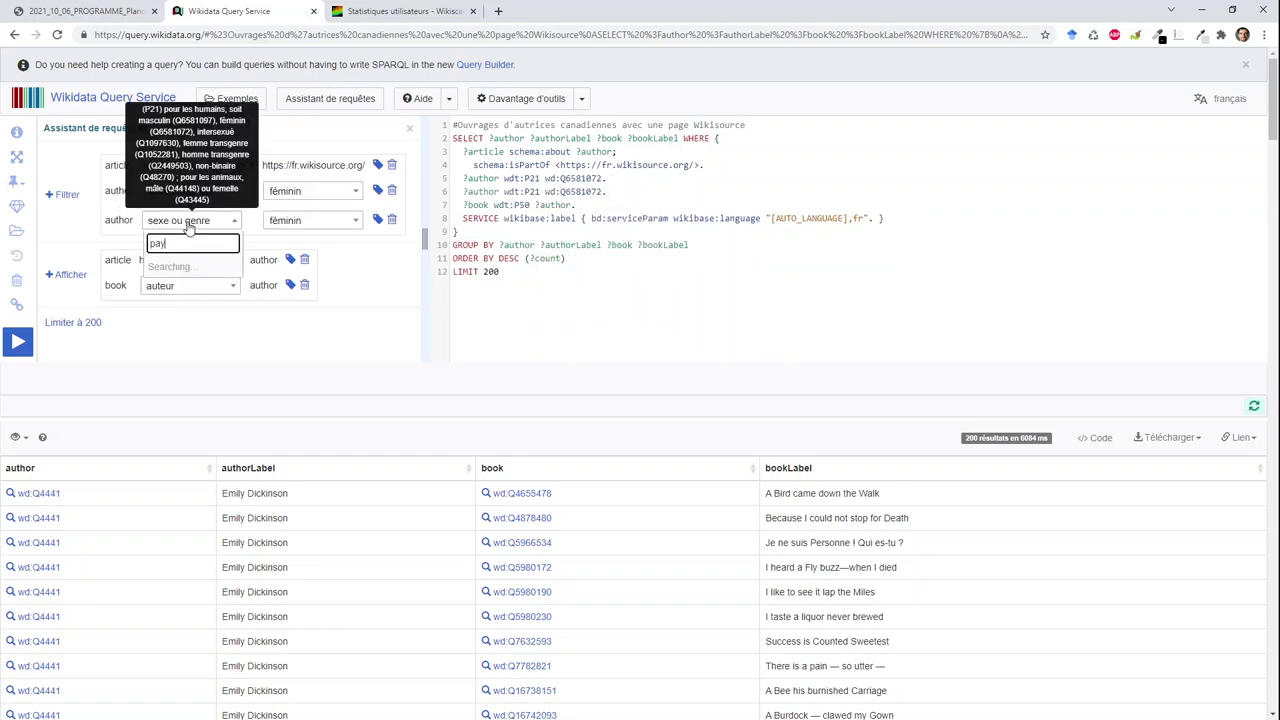
pyautogui.write('s de ci')
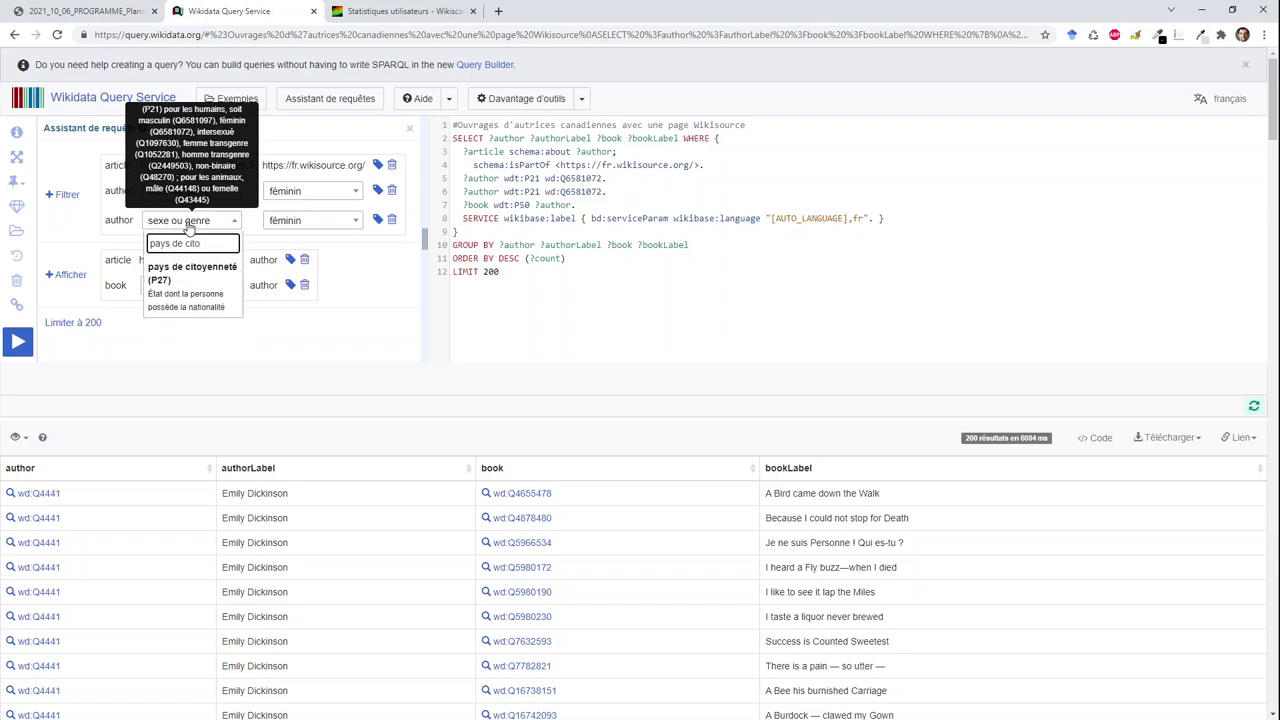
pyautogui.write('to')
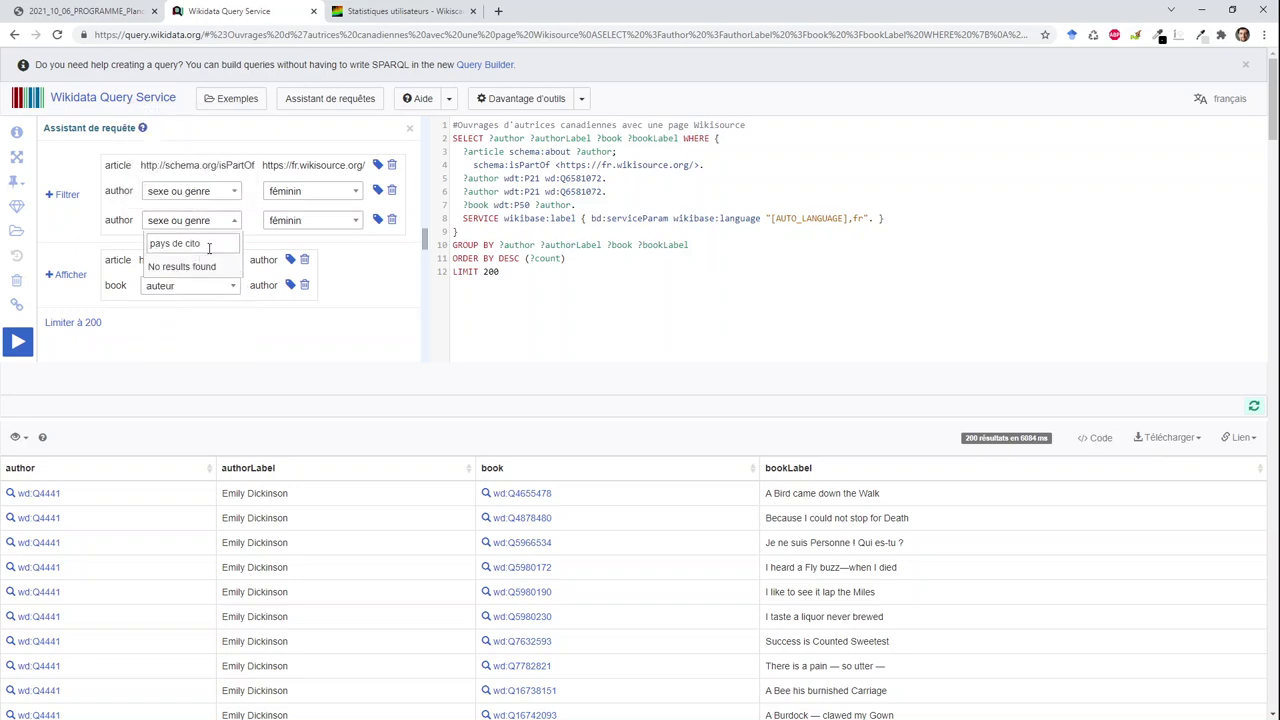
pyautogui.write('y')
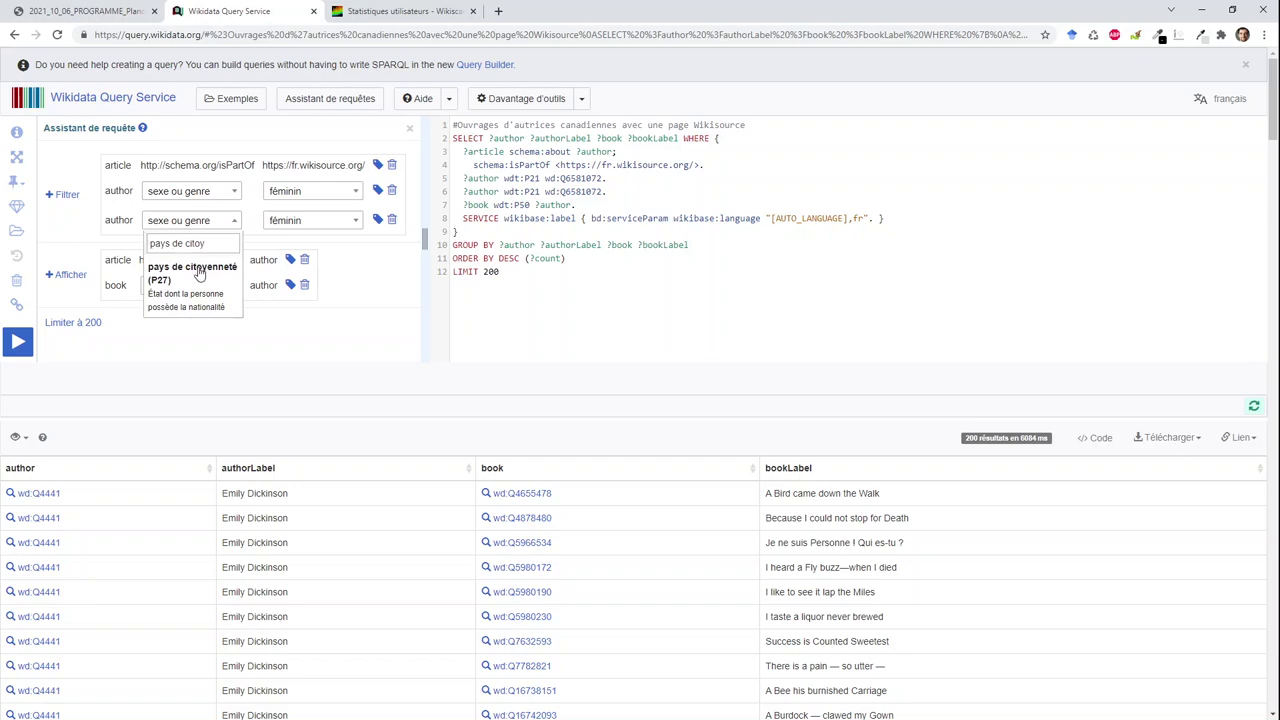
pyautogui.click(203, 268)
# - Set the value of the pays de citoyenneté filter to Canada (Q16) and run the query
pyautogui.click(306, 229)
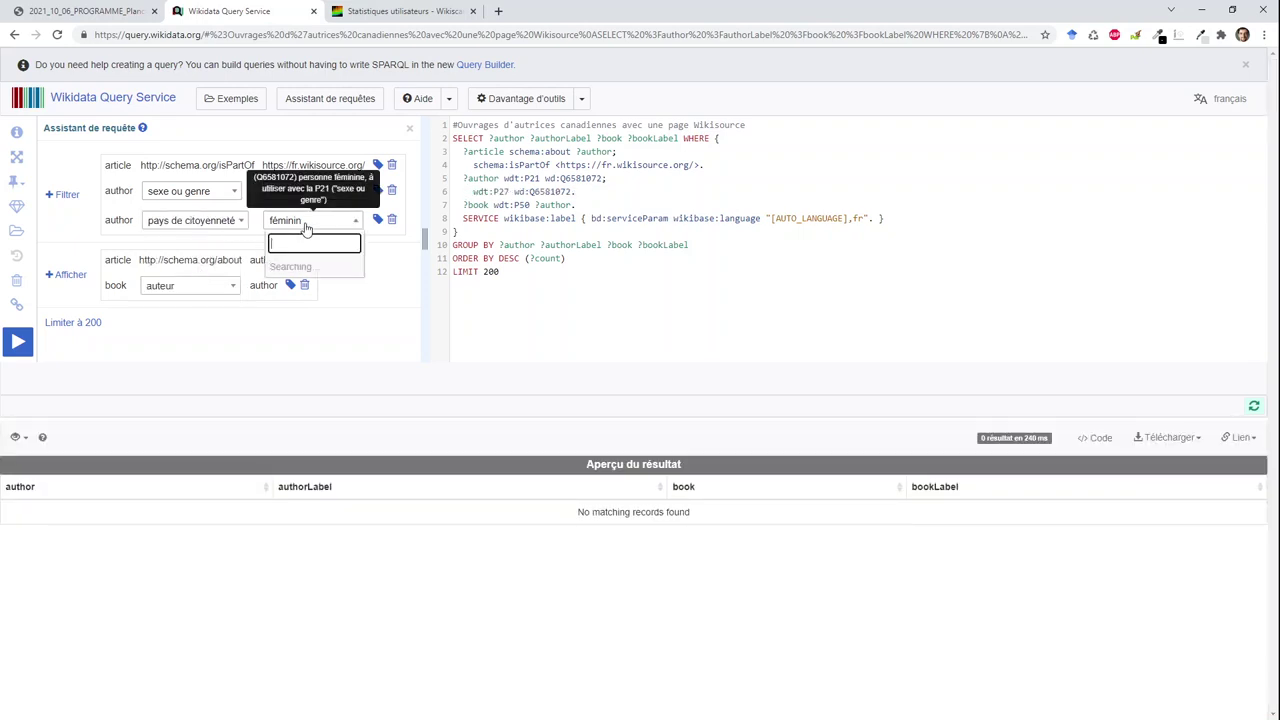
pyautogui.write('Canad')
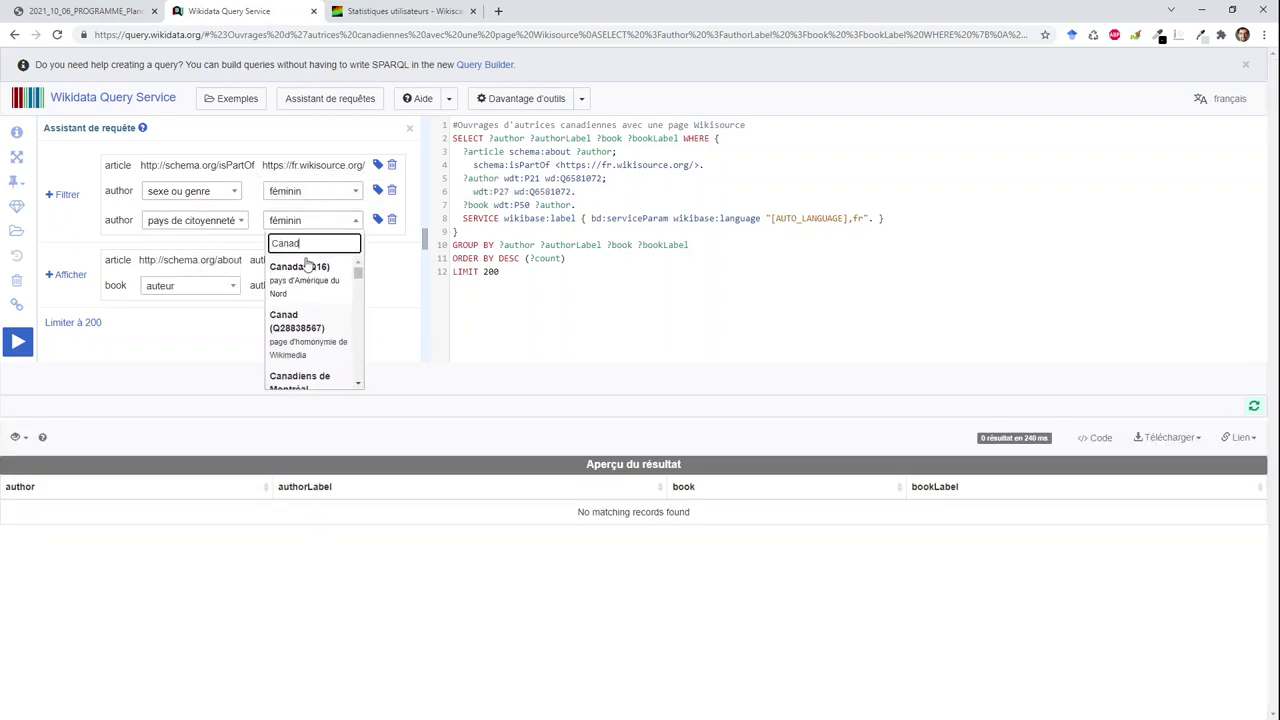
pyautogui.click(308, 268)
pyautogui.click(18, 341)
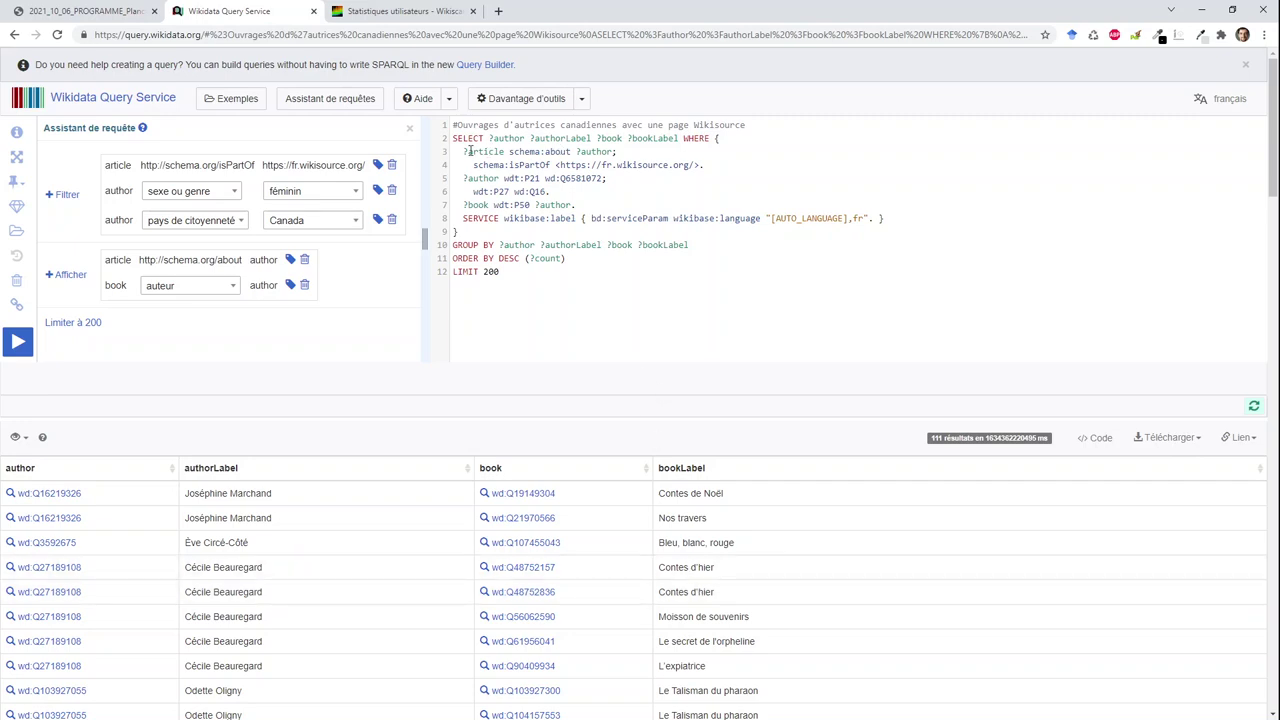
# - Add the variable ?ouvrageWikisource to the SELECT line after ?bookLabel
pyautogui.moveTo(462, 150); pyautogui.dragTo(505, 151)
pyautogui.hotkey('ctrl', 'c')
pyautogui.click(683, 139)
pyautogui.hotkey('ctrl', 'v')
pyautogui.moveTo(689, 139); pyautogui.dragTo(724, 139)
pyautogui.write('ouvrageWikisource')
# - Rename the ?article variable to ?ouvrageWikisource in the schema:about statement and run the query
pyautogui.doubleClick(484, 151)
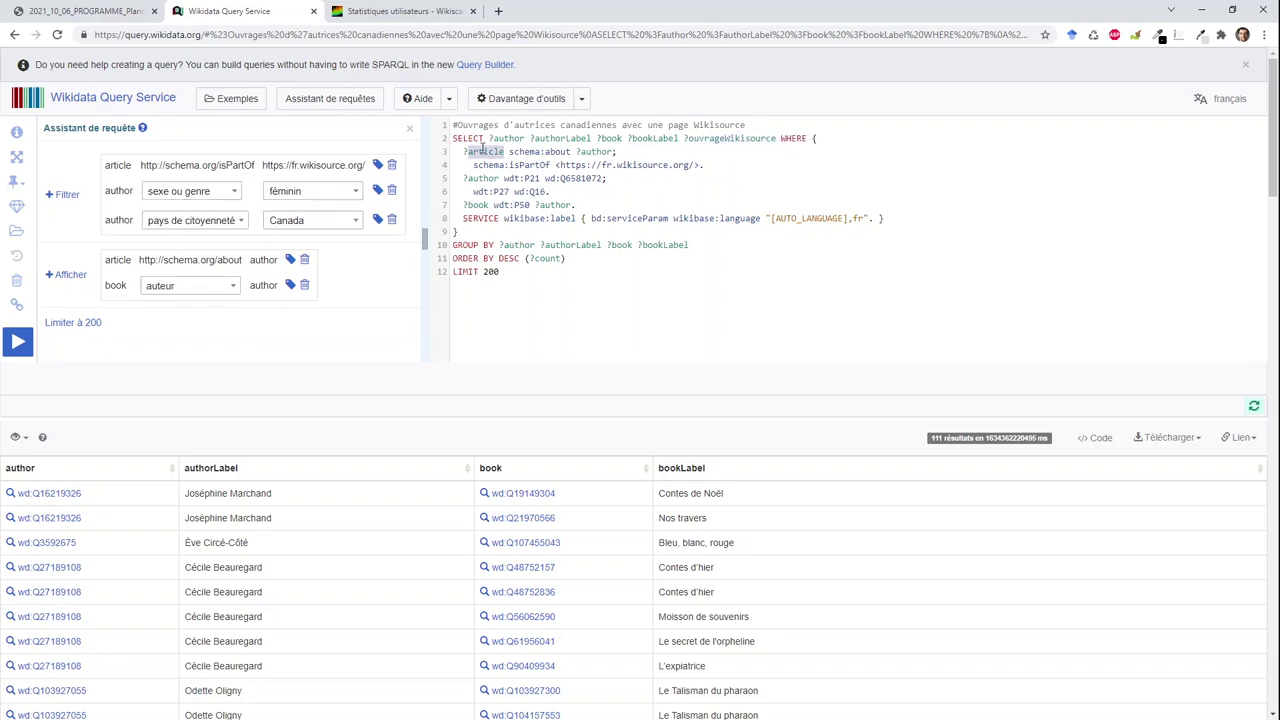
pyautogui.hotkey('ctrl', 'v')
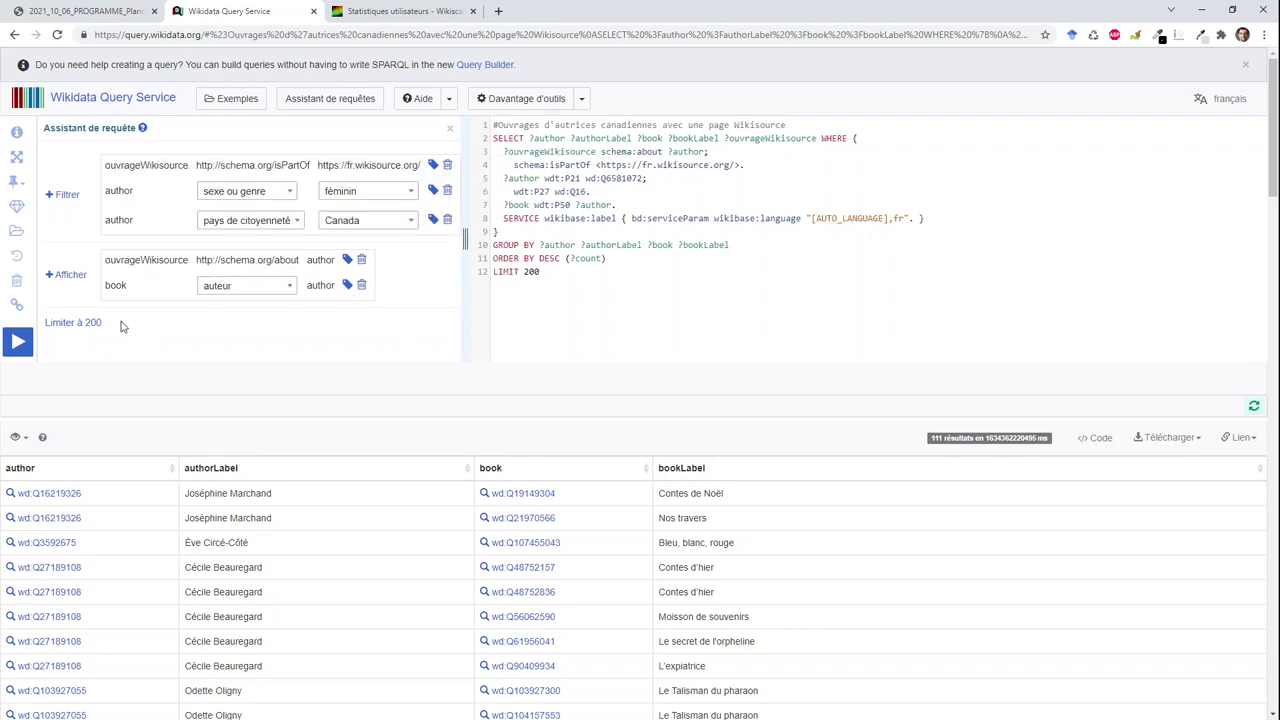
pyautogui.click(24, 344)
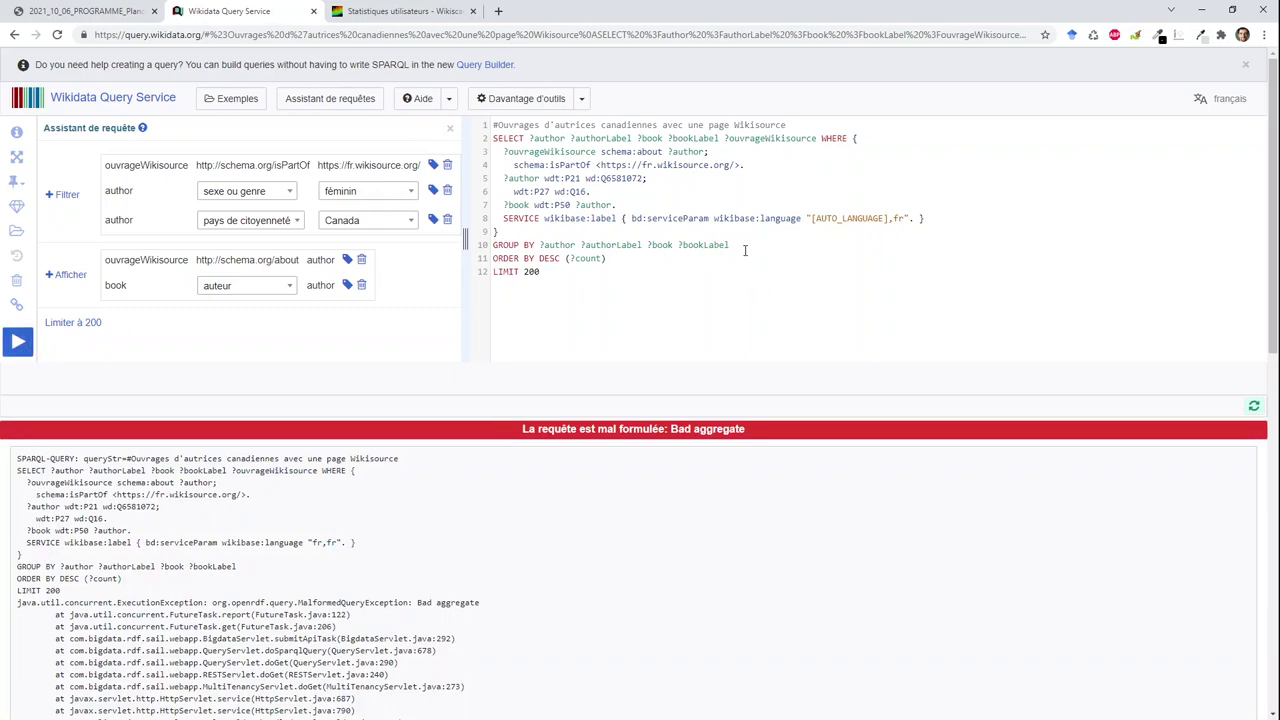
# - Add ?ouvrageWikisource to the end of the GROUP BY line and run the query again
pyautogui.click(725, 138)
pyautogui.moveTo(725, 138); pyautogui.dragTo(818, 141)
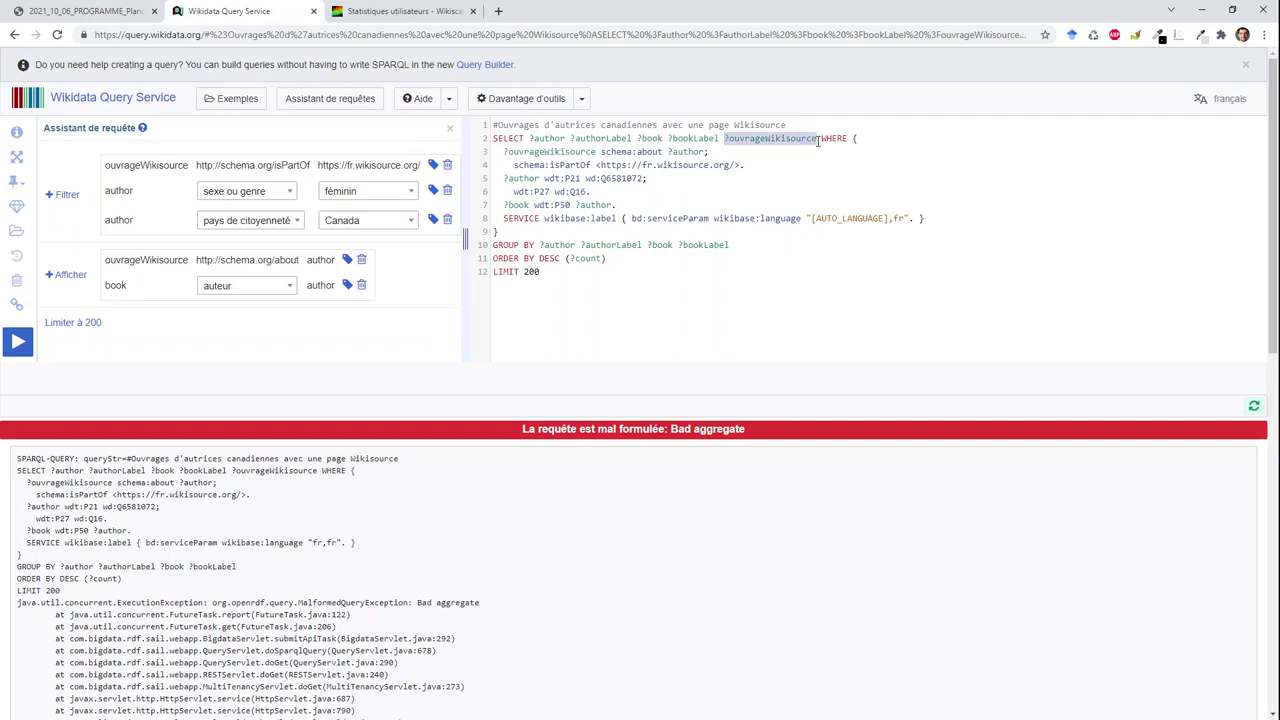
pyautogui.click(748, 241)
pyautogui.hotkey('ctrl', 'v')
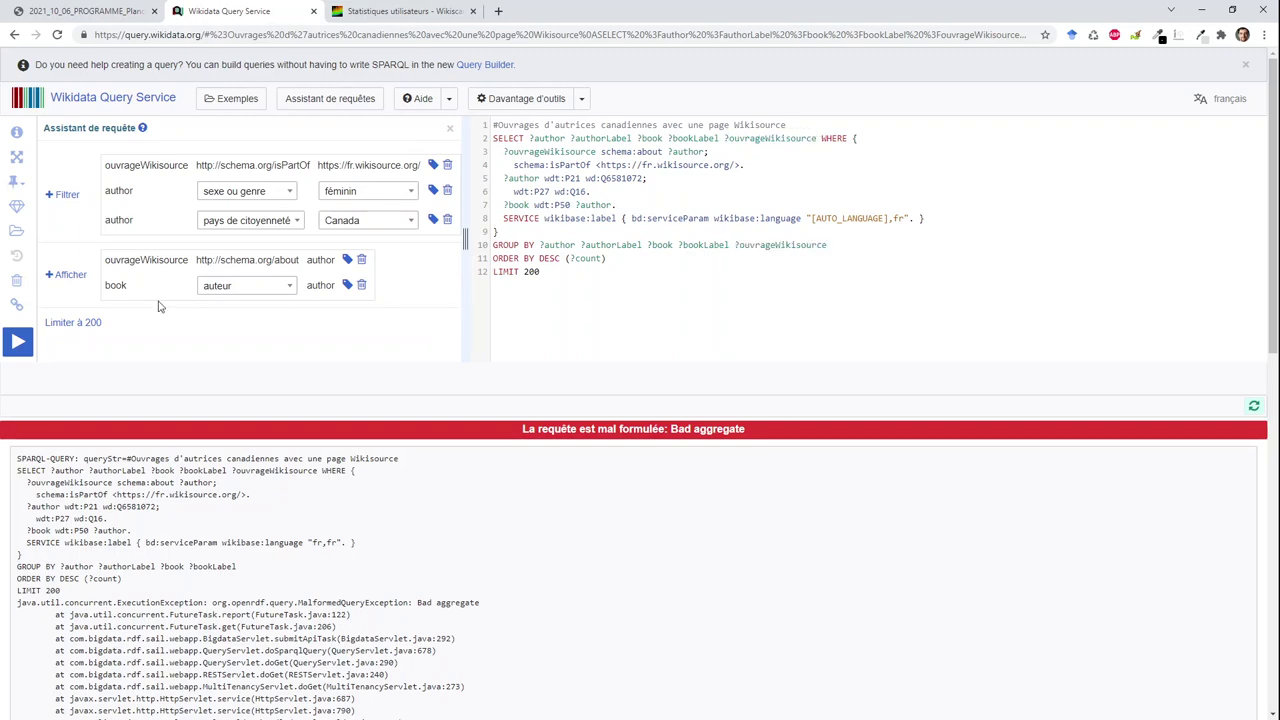
pyautogui.click(22, 343)
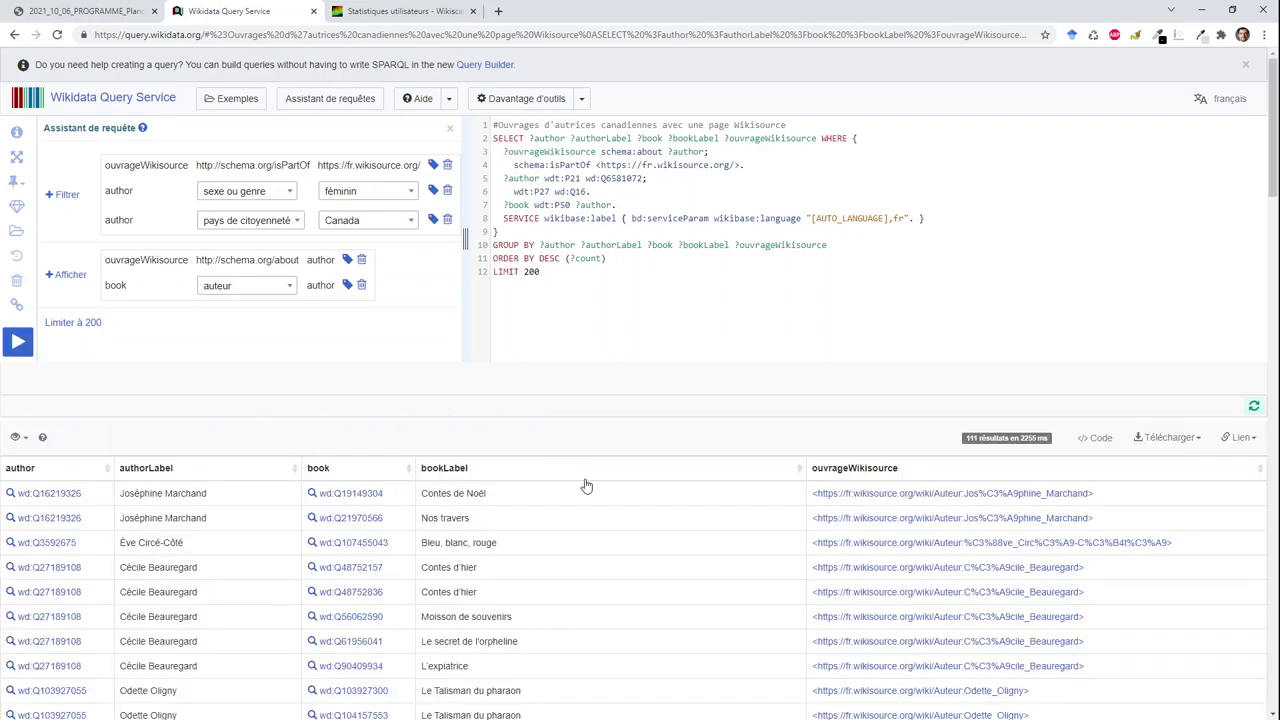
# - Sort the query results by authorLabel and look through the full list of authors, works and Wikisource links
pyautogui.click(1273, 243)
pyautogui.moveTo(1273, 250); pyautogui.dragTo(1224, 643)
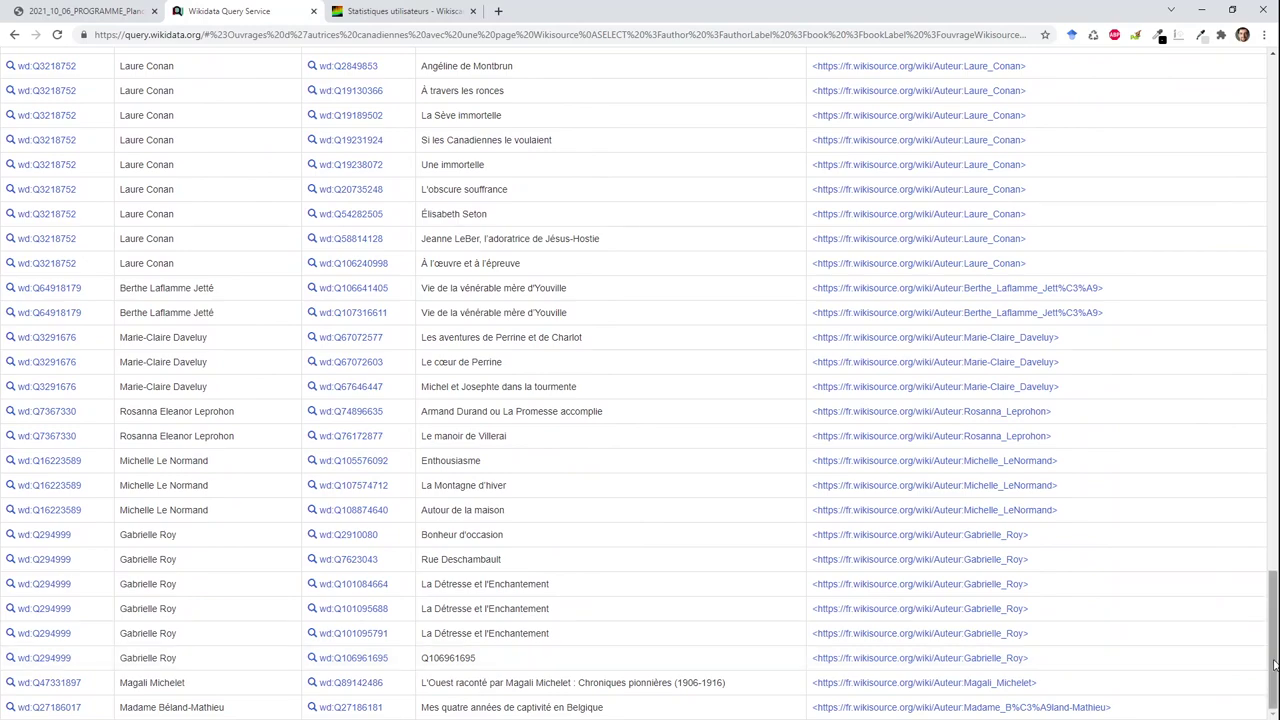
pyautogui.moveTo(1274, 665); pyautogui.dragTo(1272, 140)
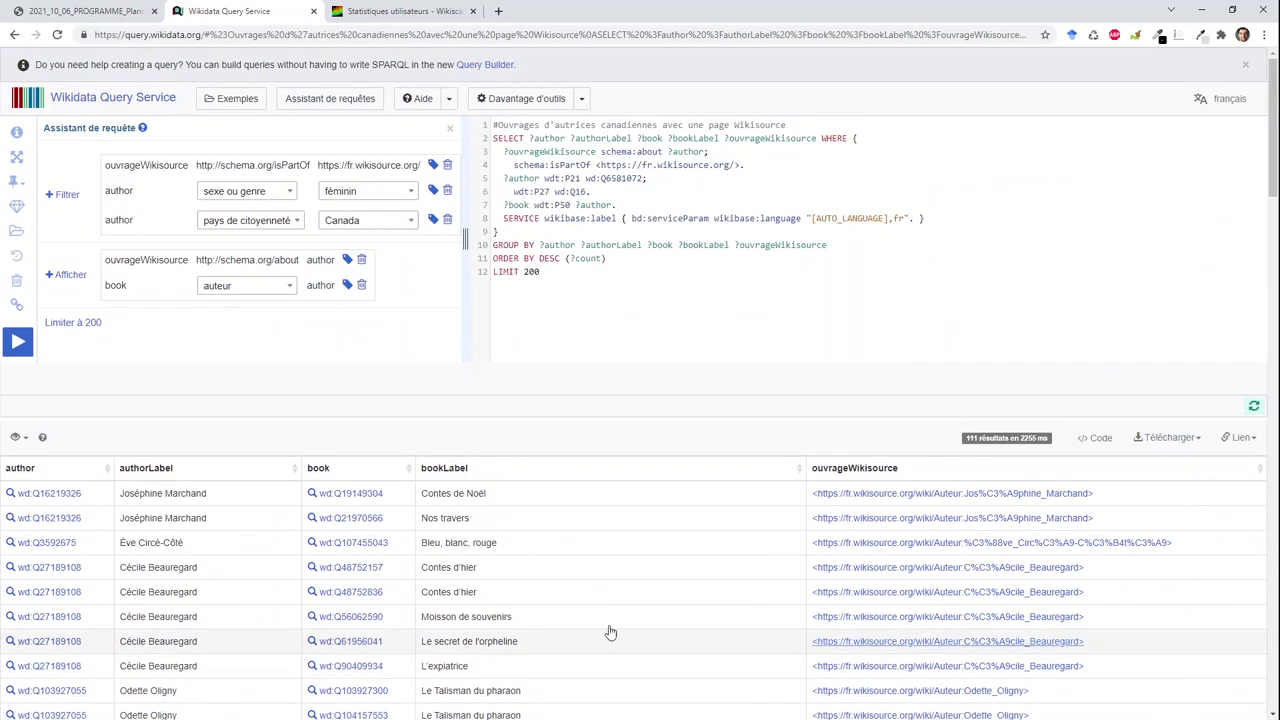
pyautogui.click(143, 475)
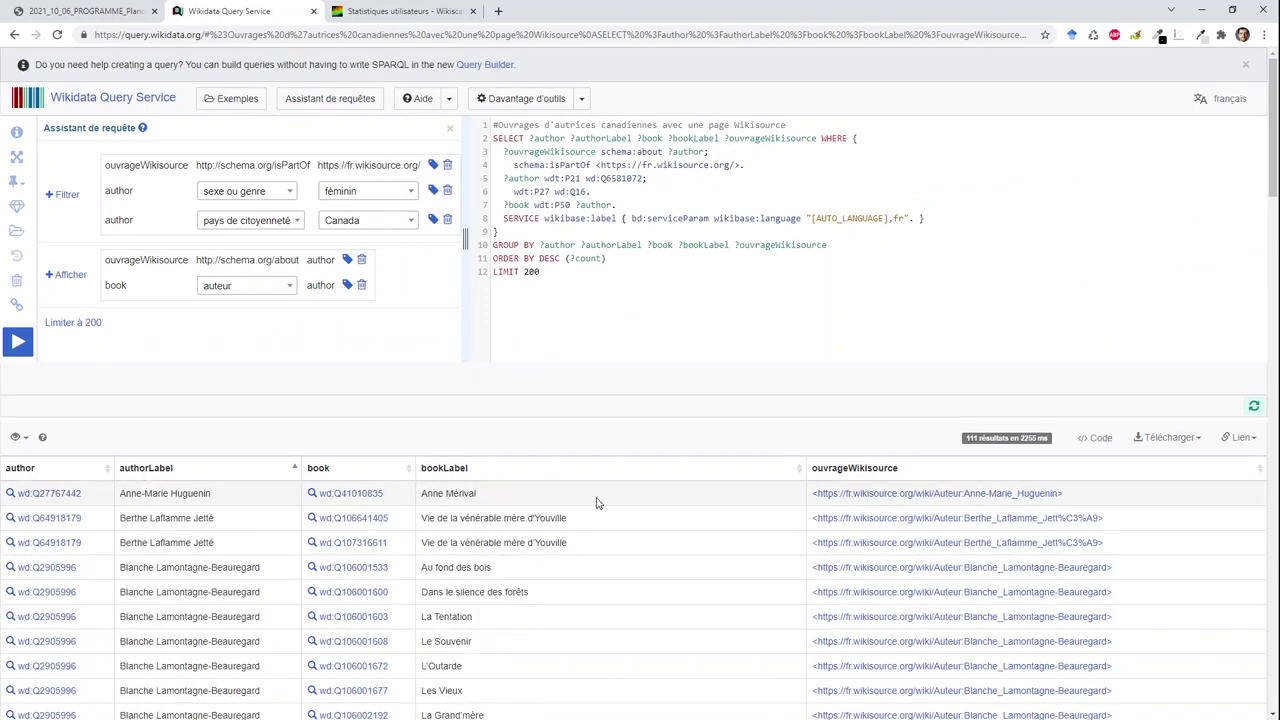
pyautogui.moveTo(1273, 361); pyautogui.dragTo(1257, 708)
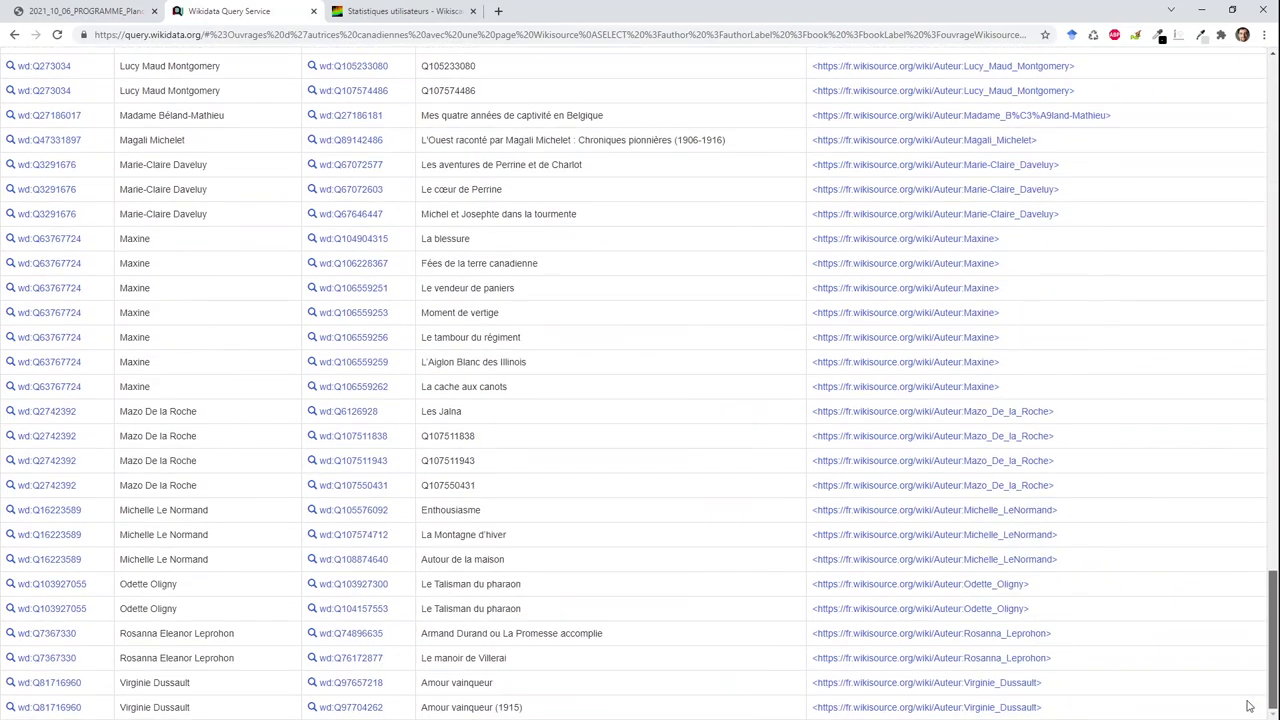
pyautogui.scroll(7, 1237, 646)
pyautogui.scroll(15, 1206, 487)
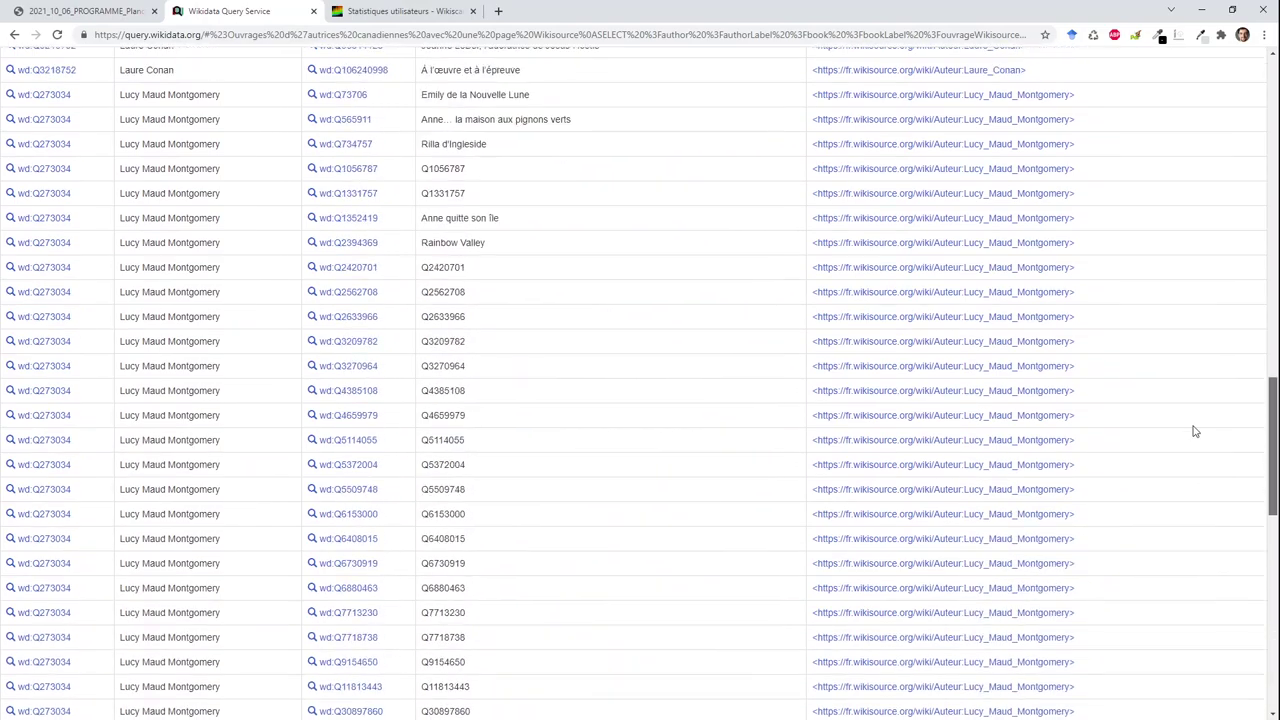
pyautogui.scroll(10, 1190, 279)
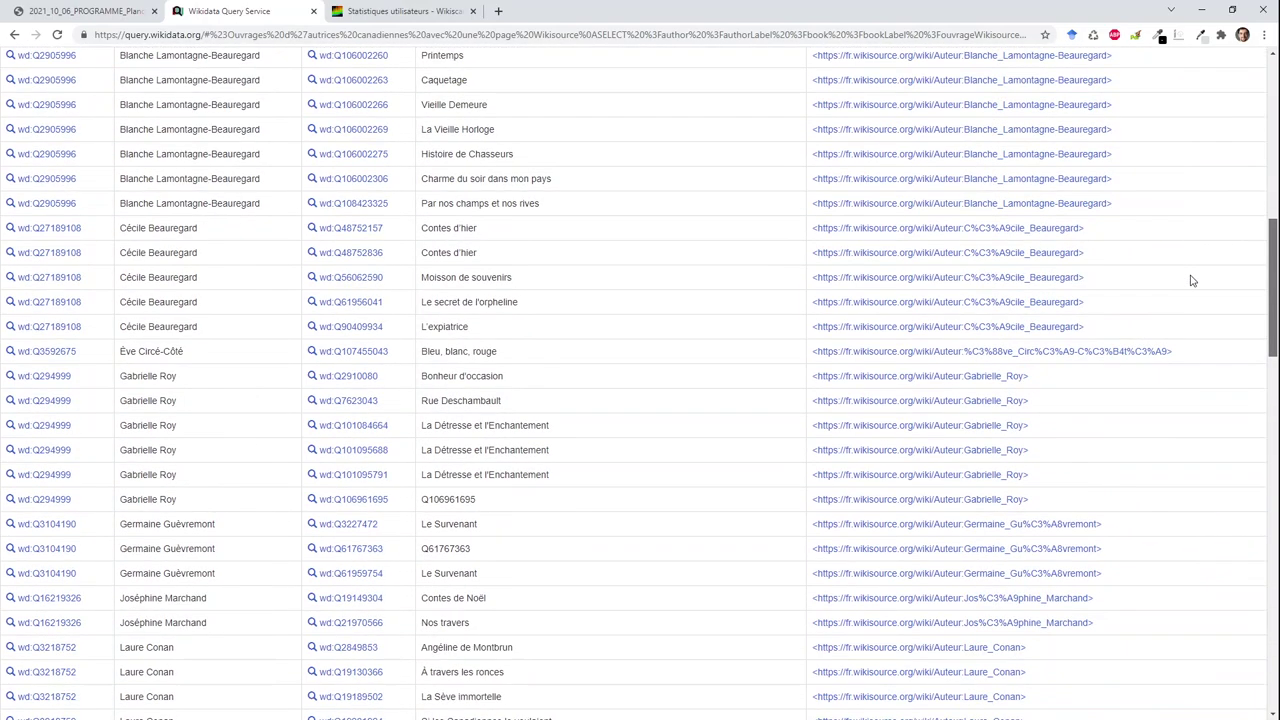
pyautogui.scroll(1, 1180, 127)
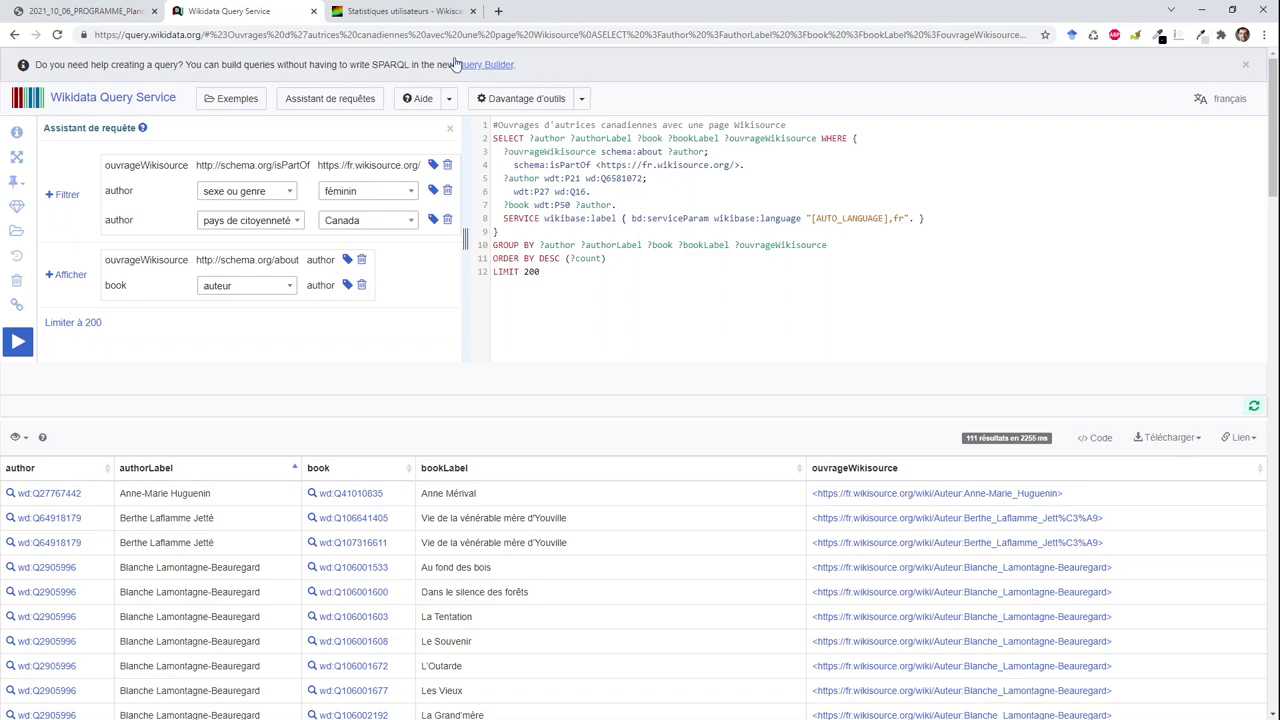
# - Open the Wikisource author page of Anne-Marie Huguenin from the results in a new tab and switch to it
pyautogui.keyDown('ctrl'); pyautogui.click(866, 494); pyautogui.keyUp('ctrl')
pyautogui.click(381, 18)
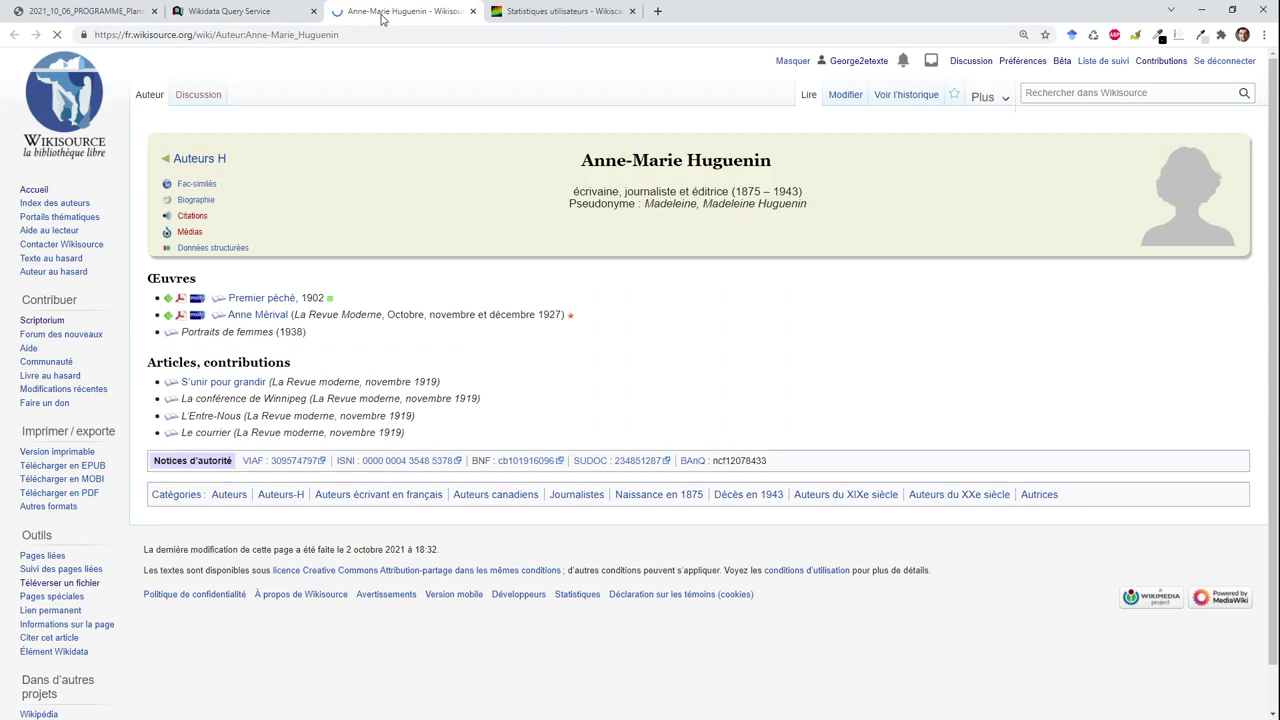
# - Open the account's own Wikisource user page, browse its validated works and open L'homme de la maison grise in a new tab
pyautogui.click(870, 61)
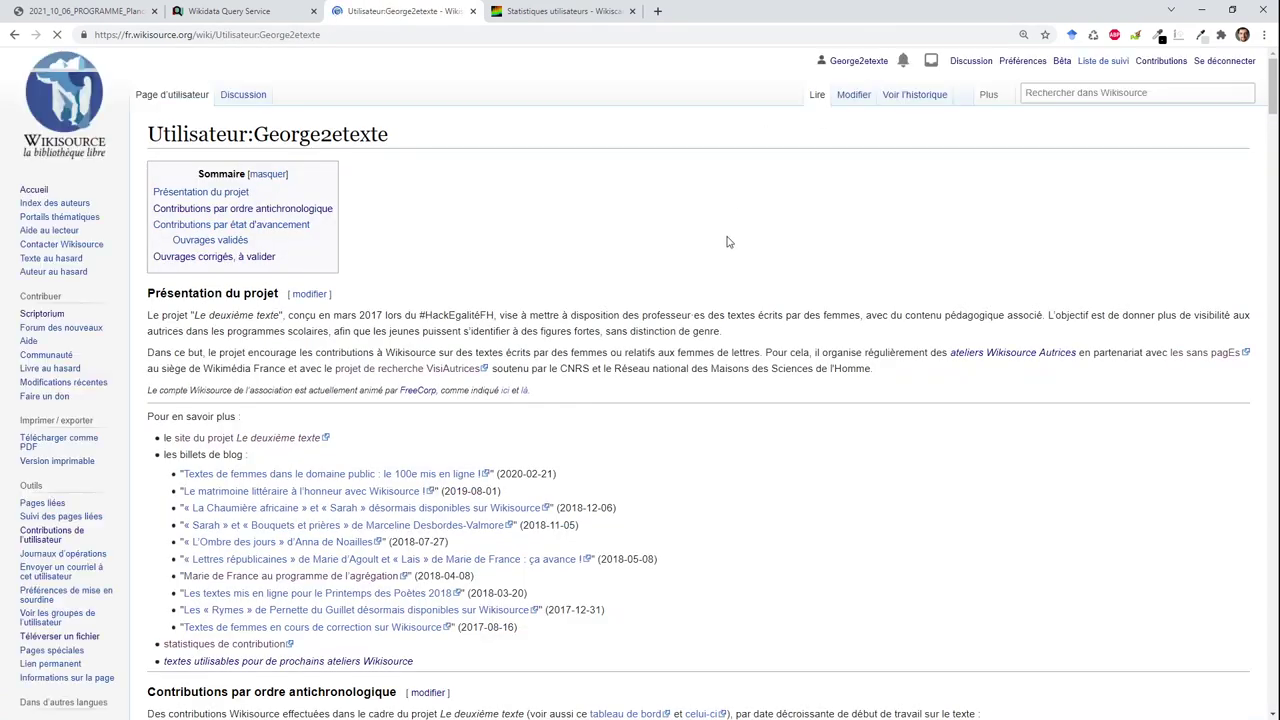
pyautogui.scroll(-6, 727, 242)
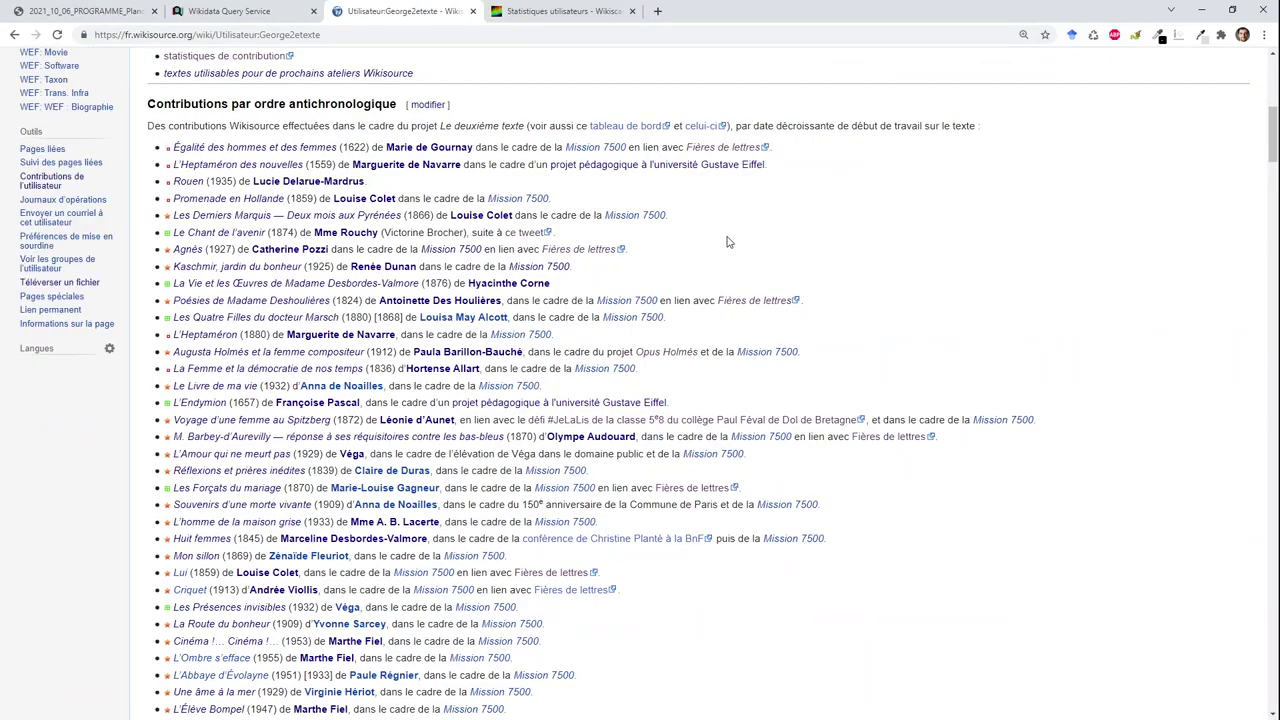
pyautogui.scroll(-15, 727, 242)
pyautogui.scroll(-12, 727, 242)
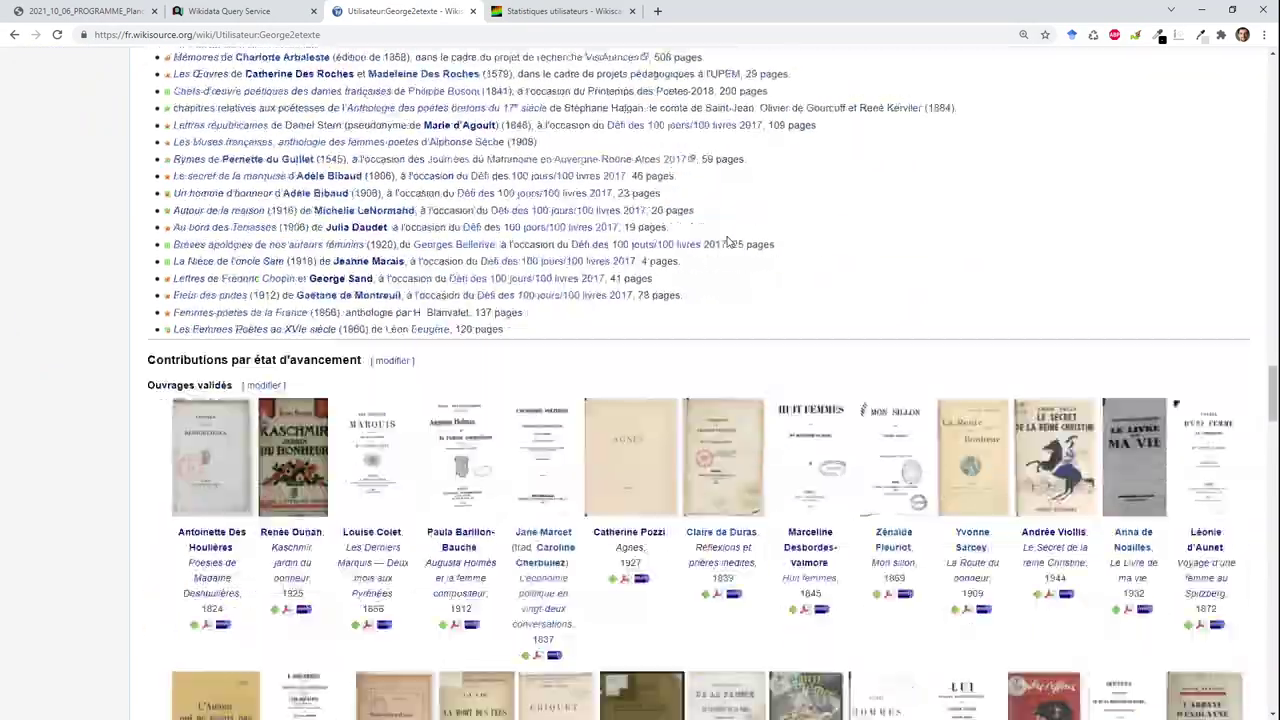
pyautogui.scroll(1, 727, 242)
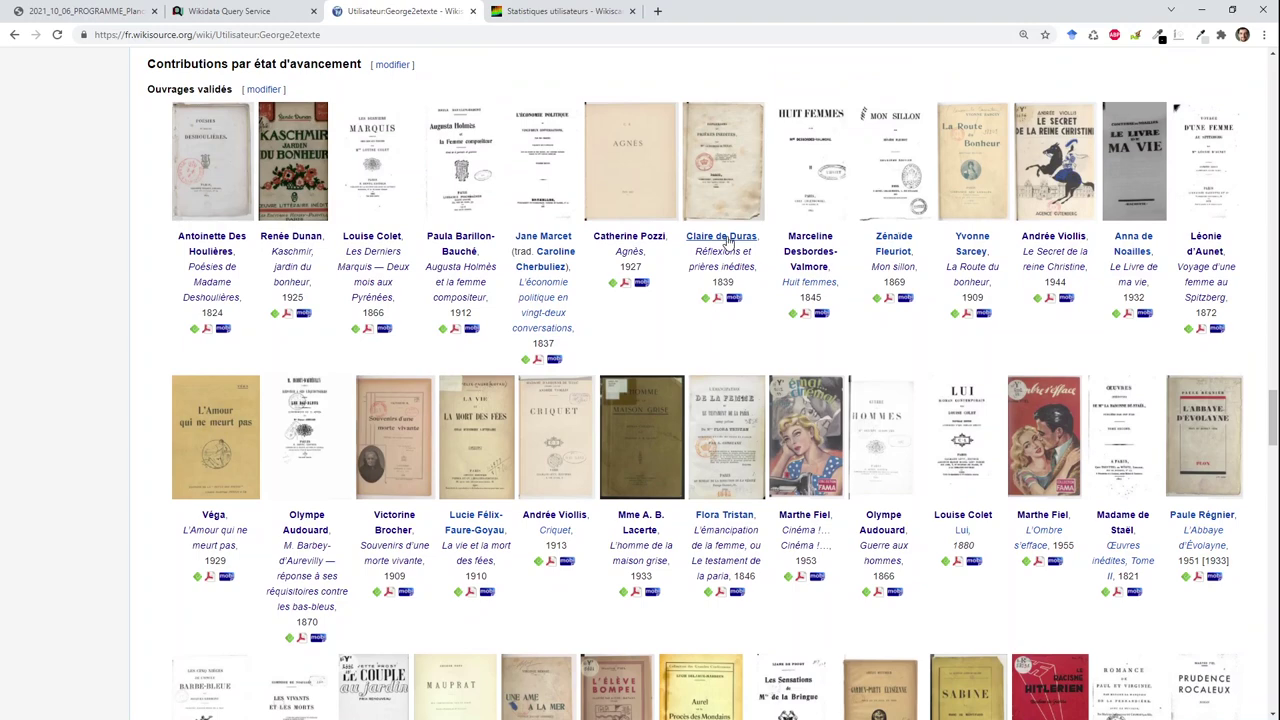
pyautogui.scroll(-3, 727, 242)
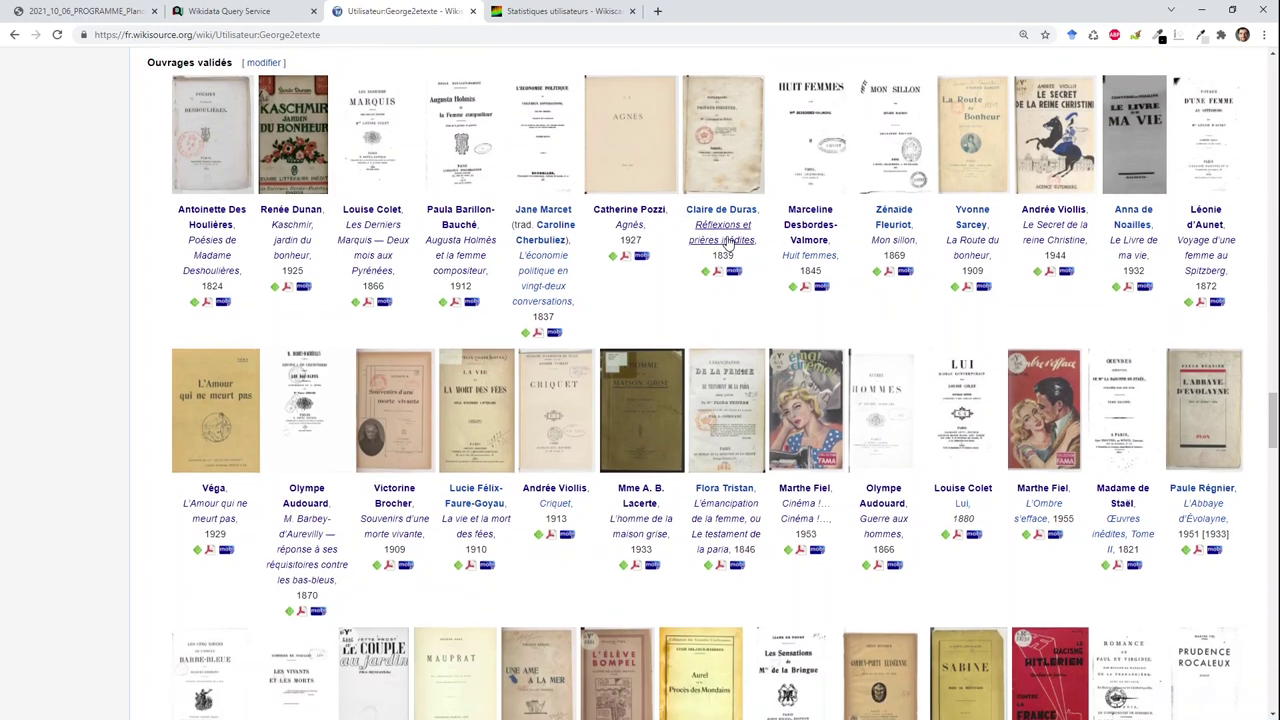
pyautogui.scroll(-2, 727, 242)
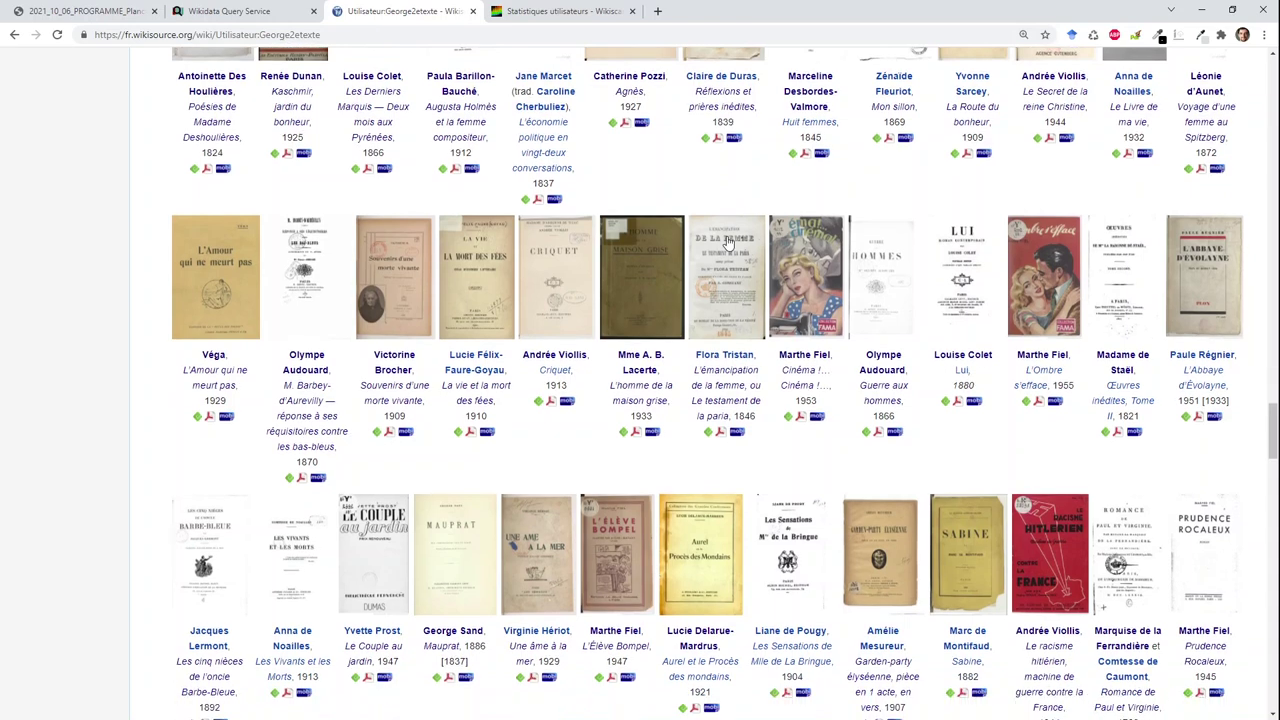
pyautogui.middleClick(631, 346)
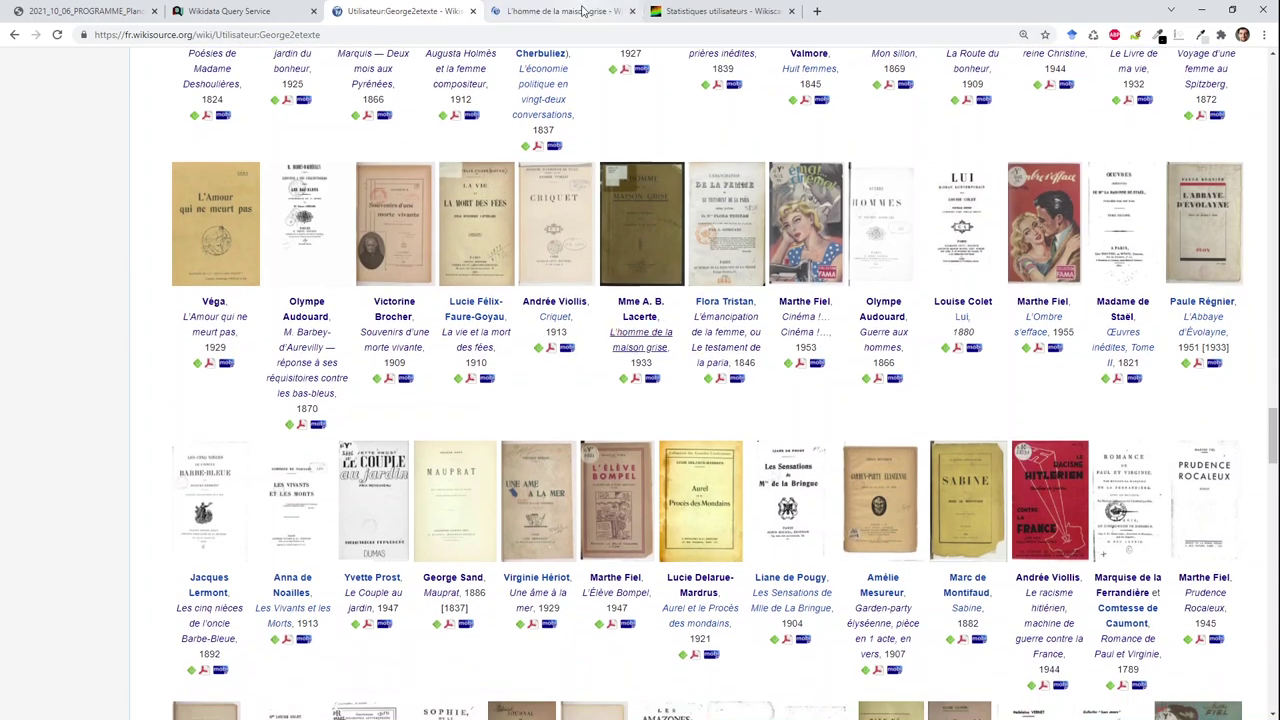
# - From L'homme de la maison grise, open the Wikisource page of its author, and open her Wikidata item in a new tab
pyautogui.click(583, 10)
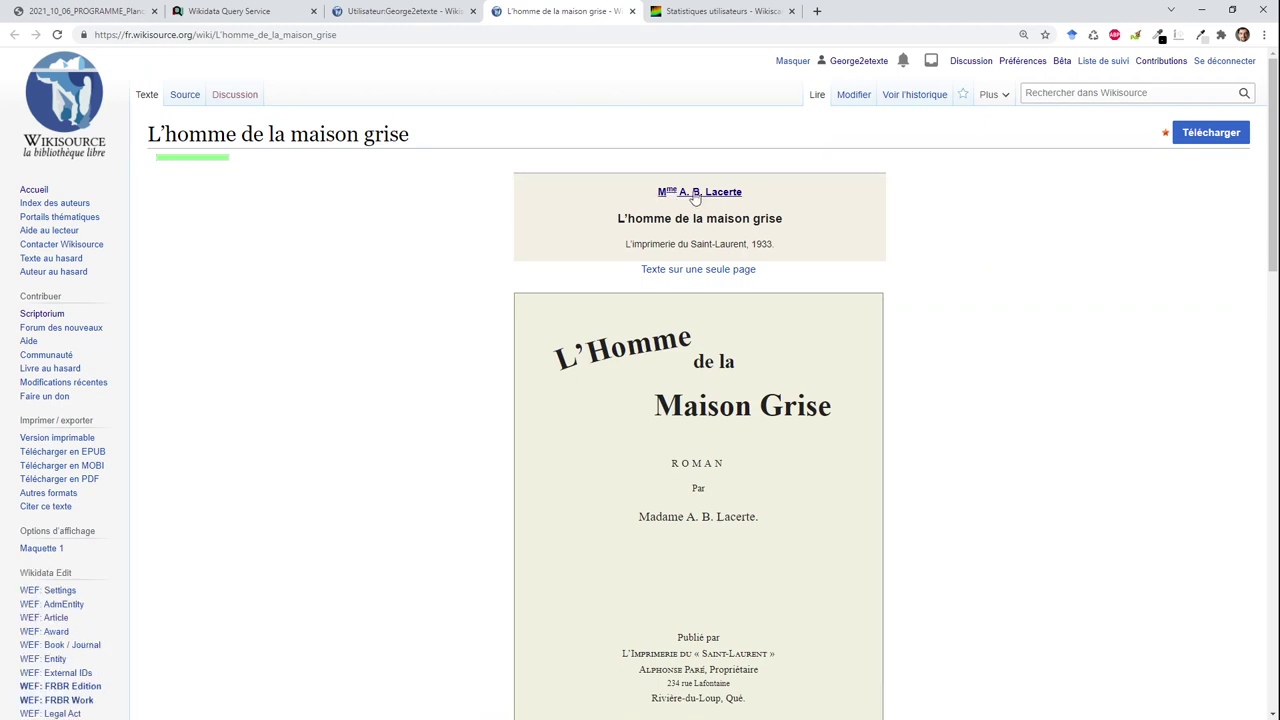
pyautogui.click(695, 192)
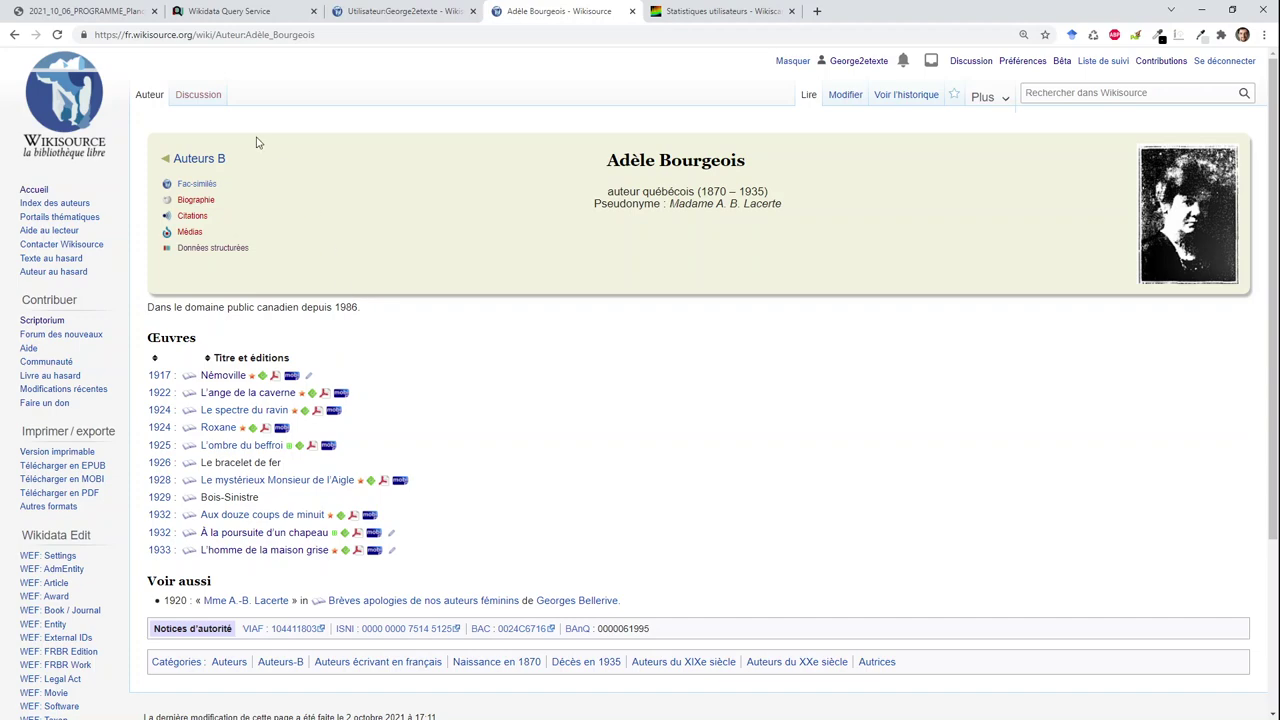
pyautogui.middleClick(219, 251)
pyautogui.click(680, 20)
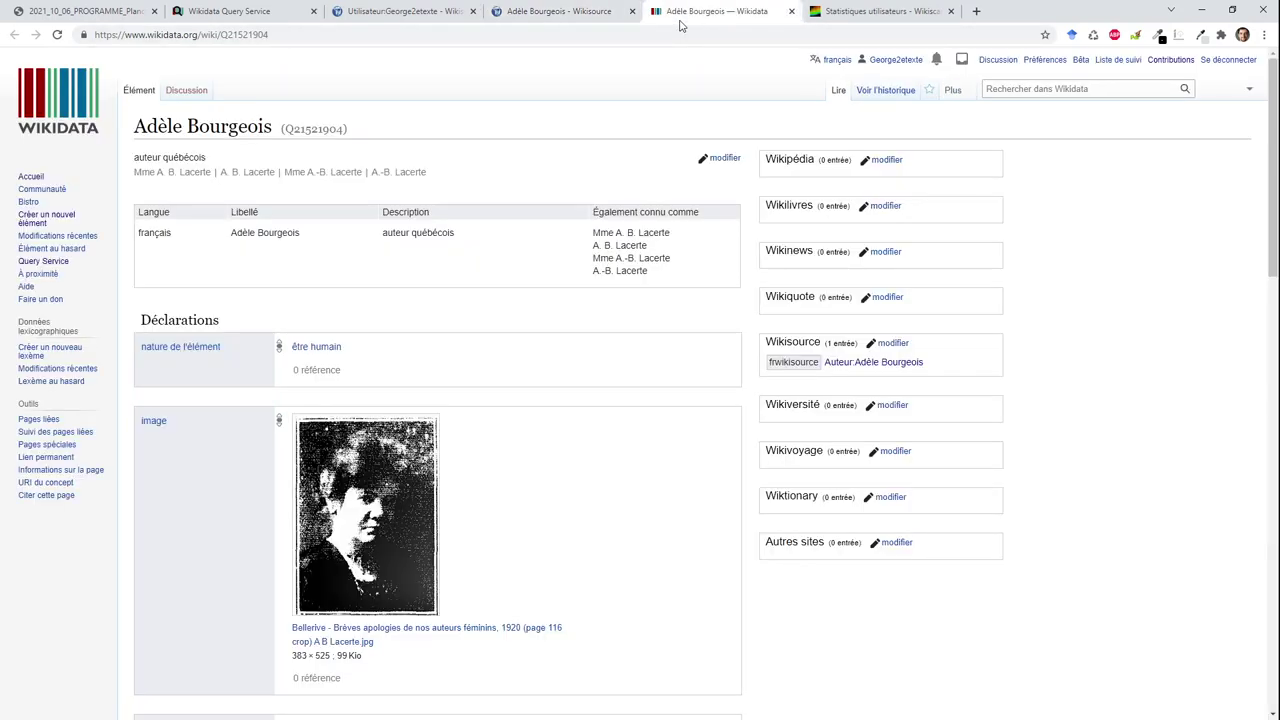
# - Review the statements on Adèle Bourgeois's Wikidata item, open her birthplace Saint-Hyacinthe and return to her item
pyautogui.scroll(-6, 637, 103)
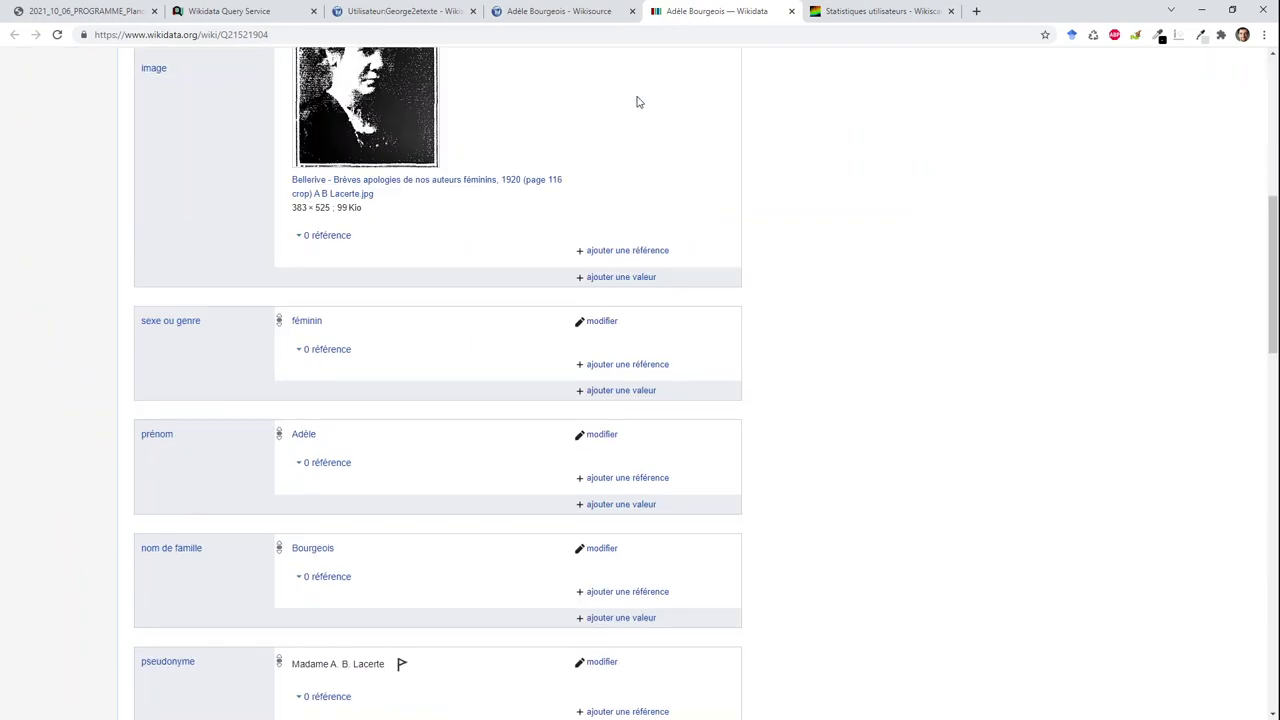
pyautogui.scroll(-5, 637, 103)
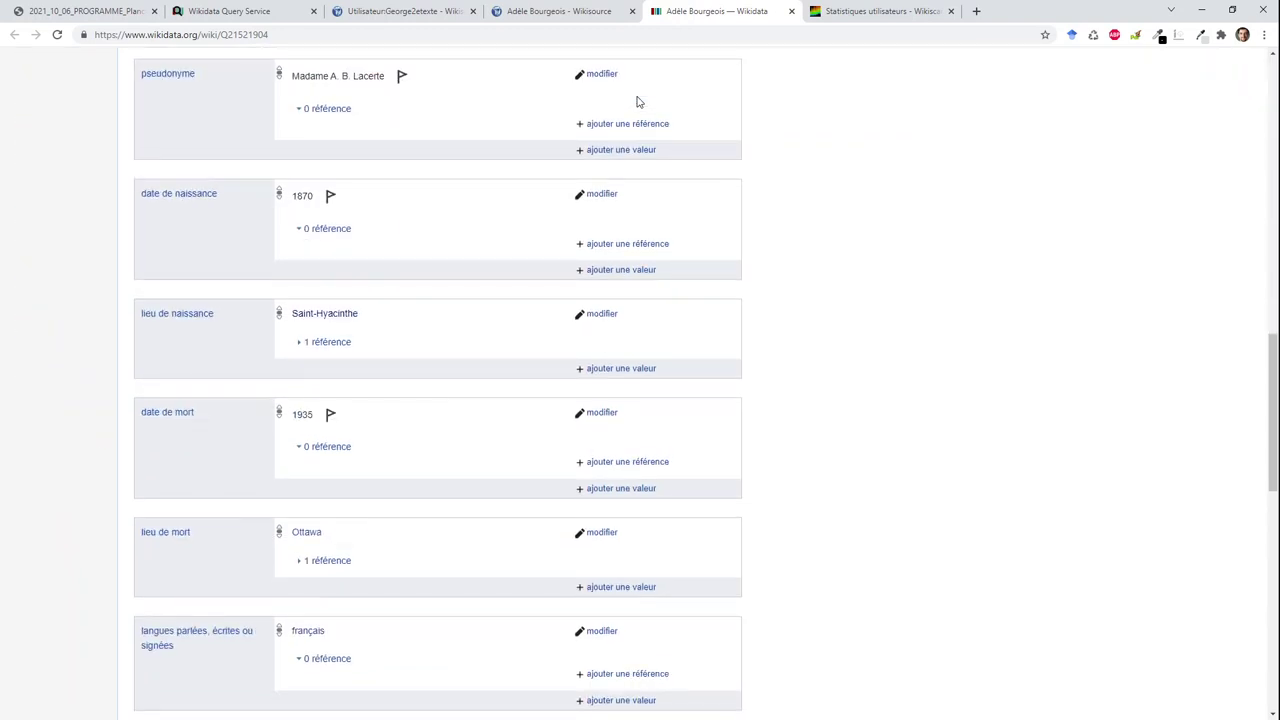
pyautogui.scroll(-4, 638, 102)
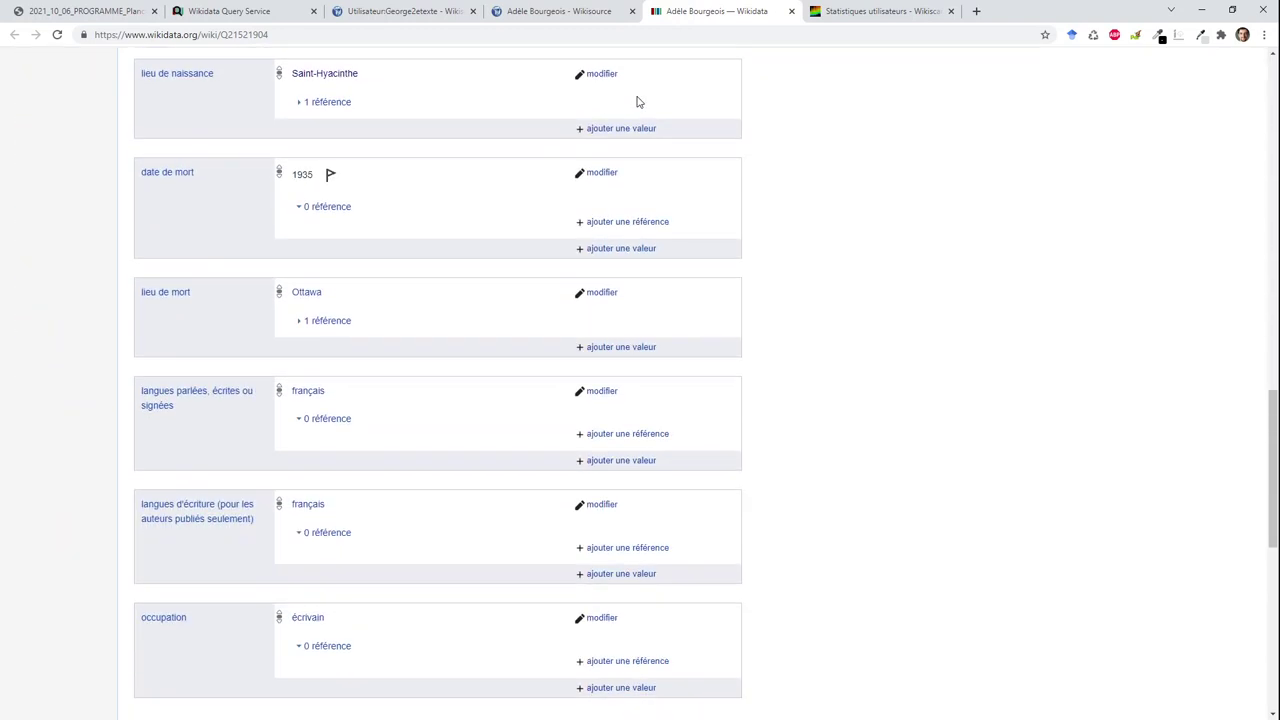
pyautogui.scroll(3, 638, 102)
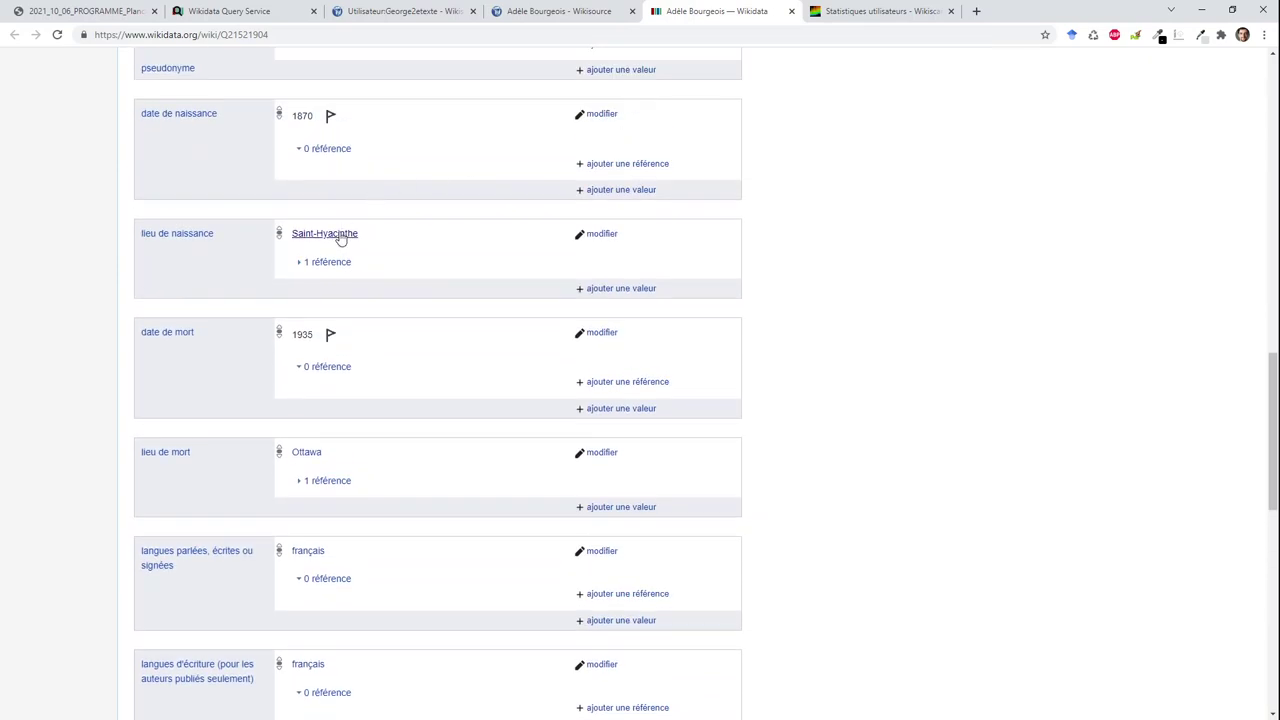
pyautogui.click(340, 236)
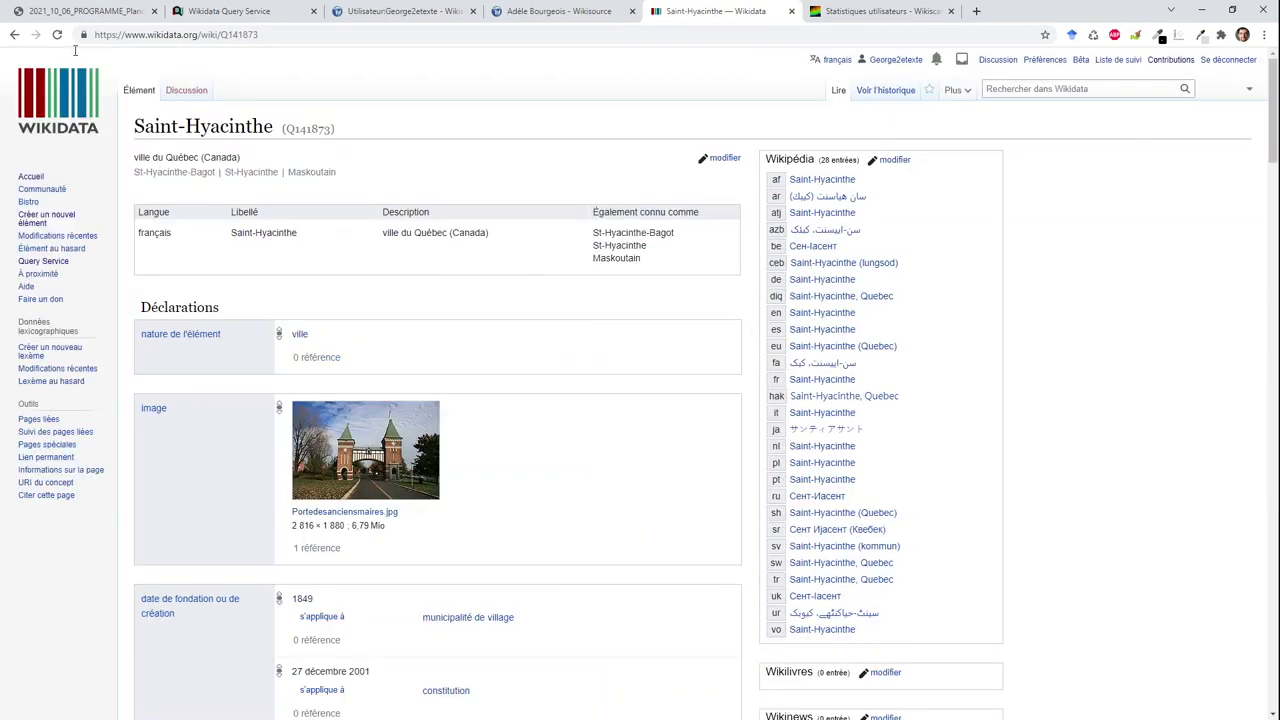
pyautogui.click(15, 36)
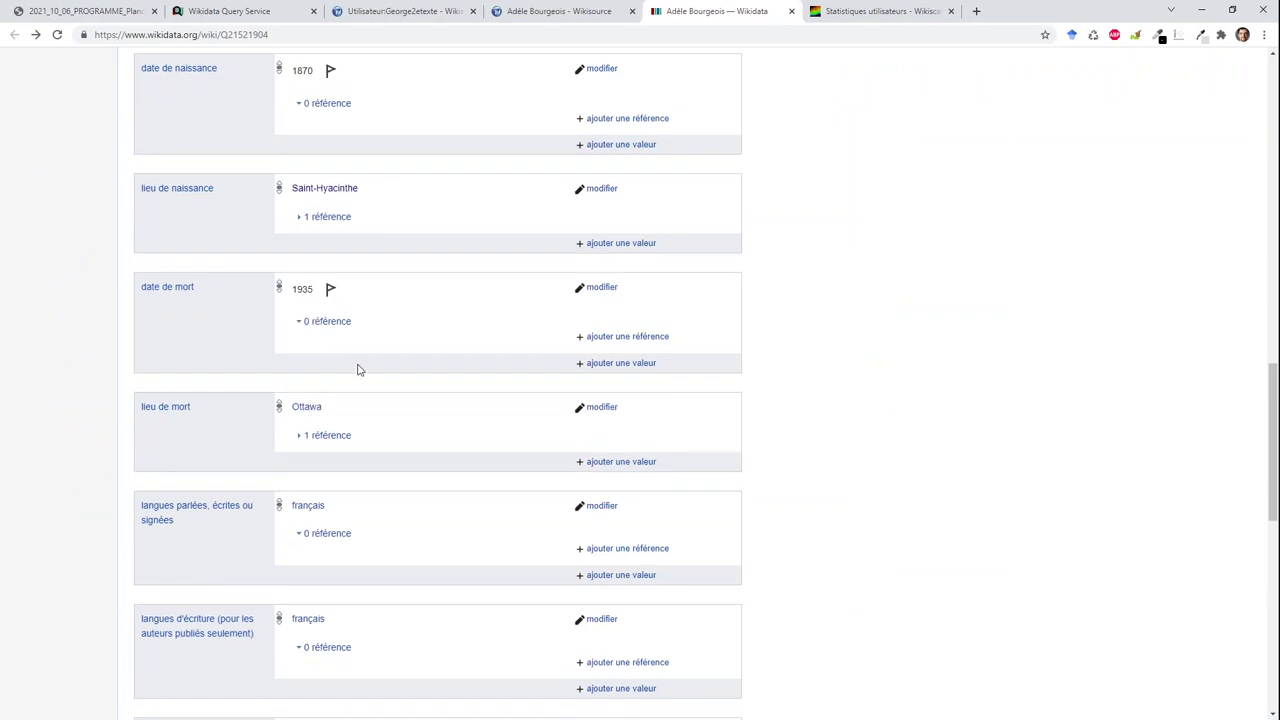
# - Add a pays de citoyenneté statement with the value Canada to Adèle Bourgeois's item and publish it
pyautogui.scroll(10, 359, 370)
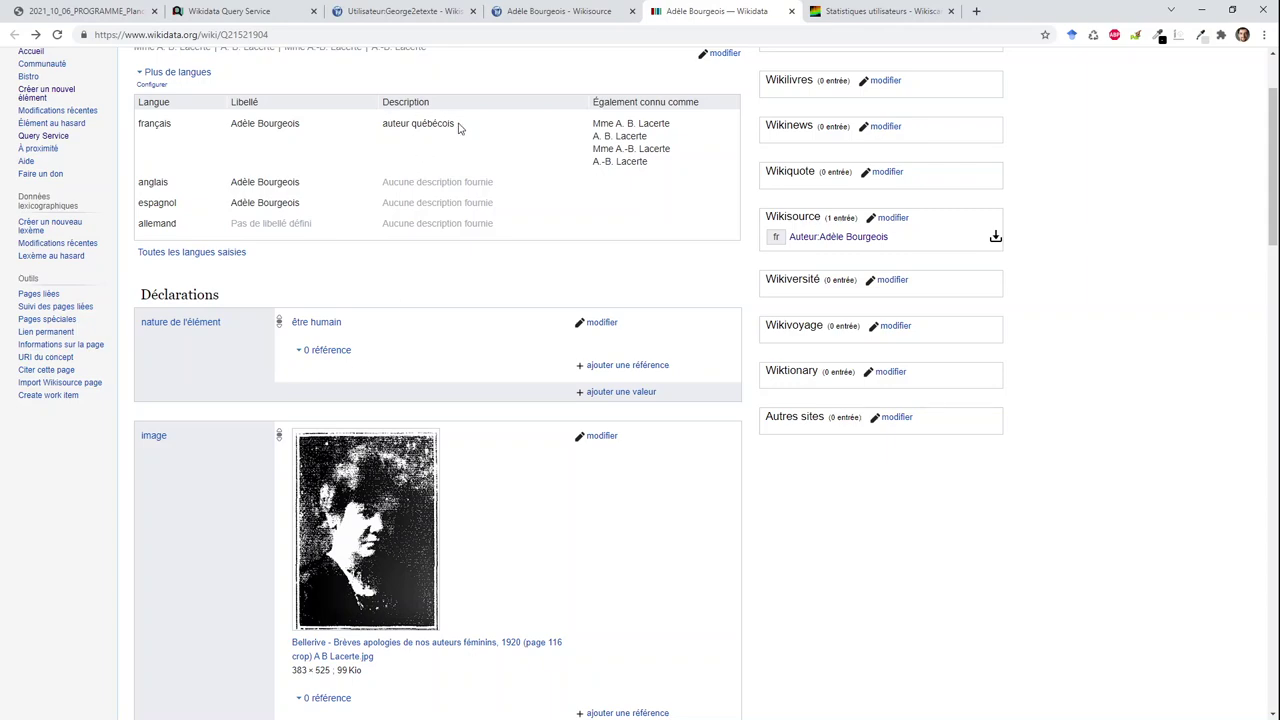
pyautogui.scroll(-10, 458, 127)
pyautogui.scroll(10, 458, 127)
pyautogui.scroll(3, 458, 127)
pyautogui.scroll(-20, 458, 127)
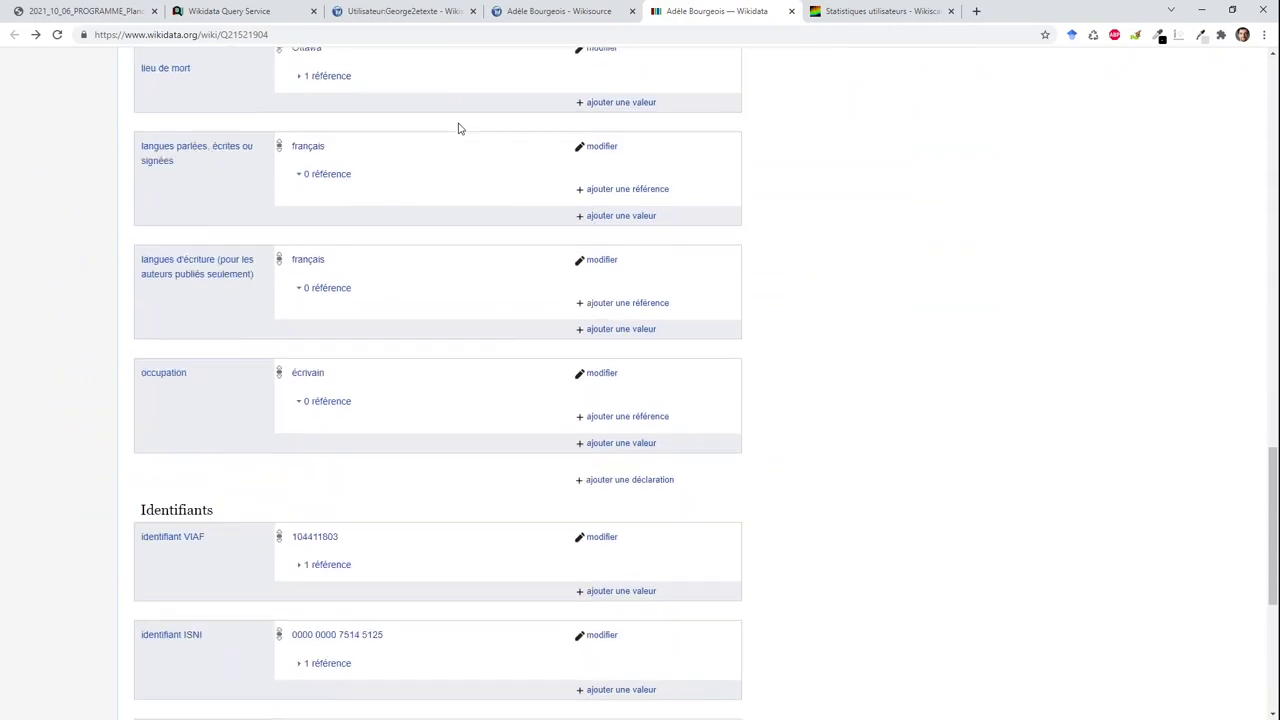
pyautogui.scroll(6, 458, 127)
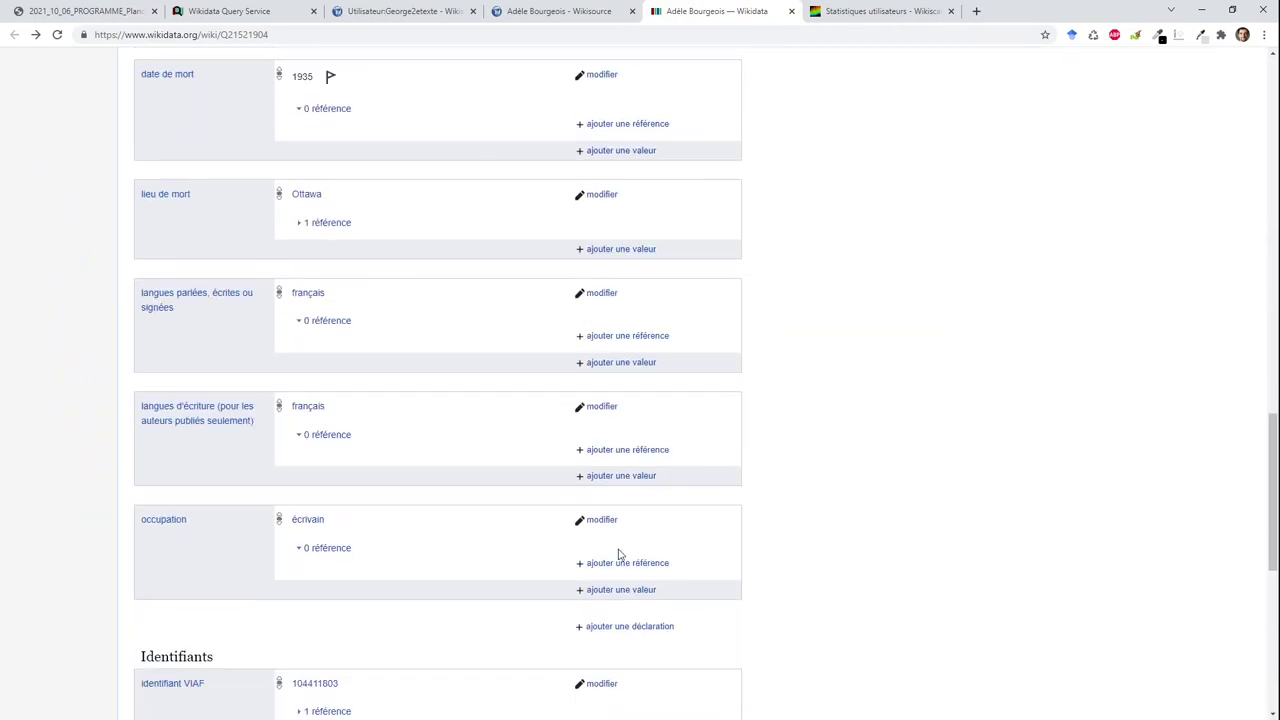
pyautogui.click(621, 627)
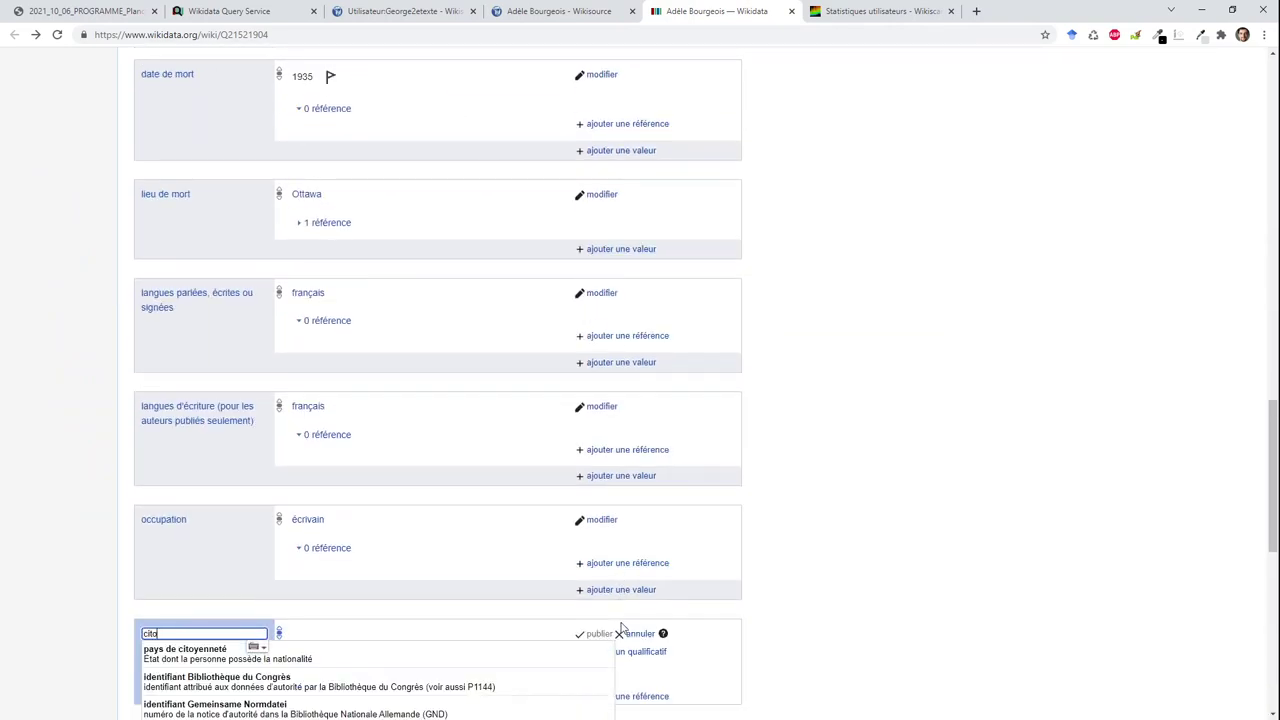
pyautogui.write('cito')
pyautogui.click(225, 648)
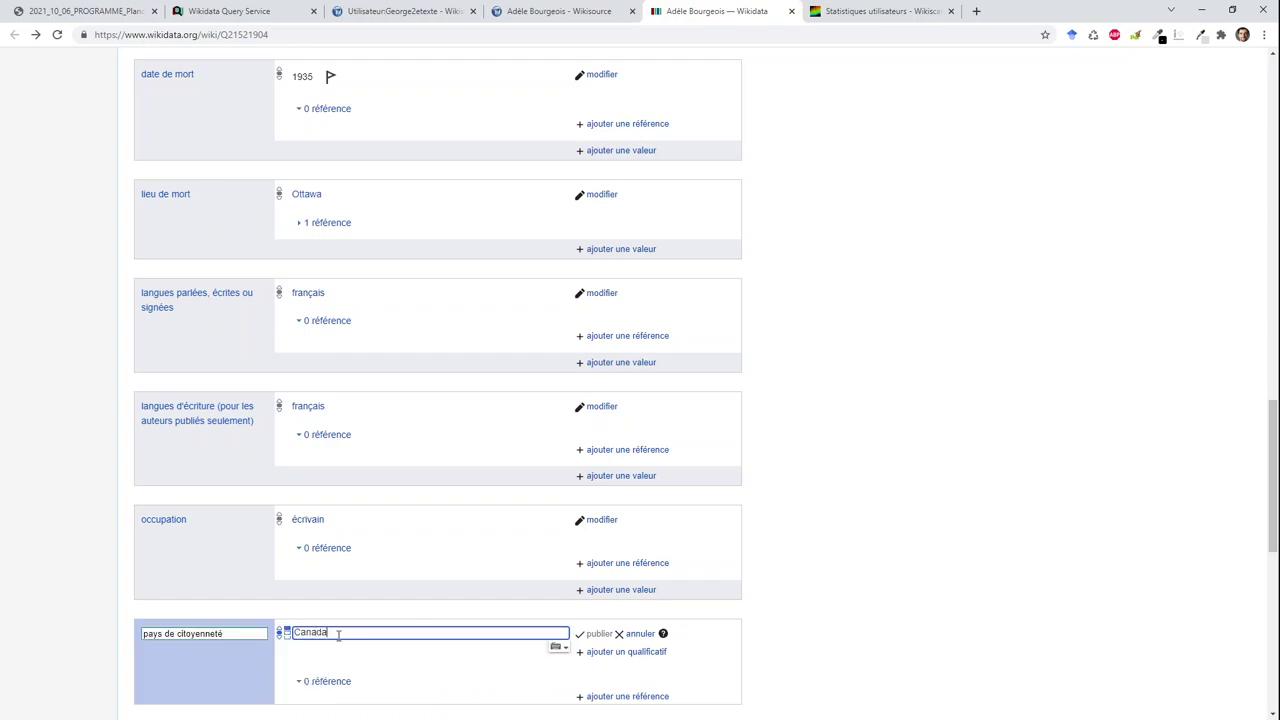
pyautogui.click(347, 657)
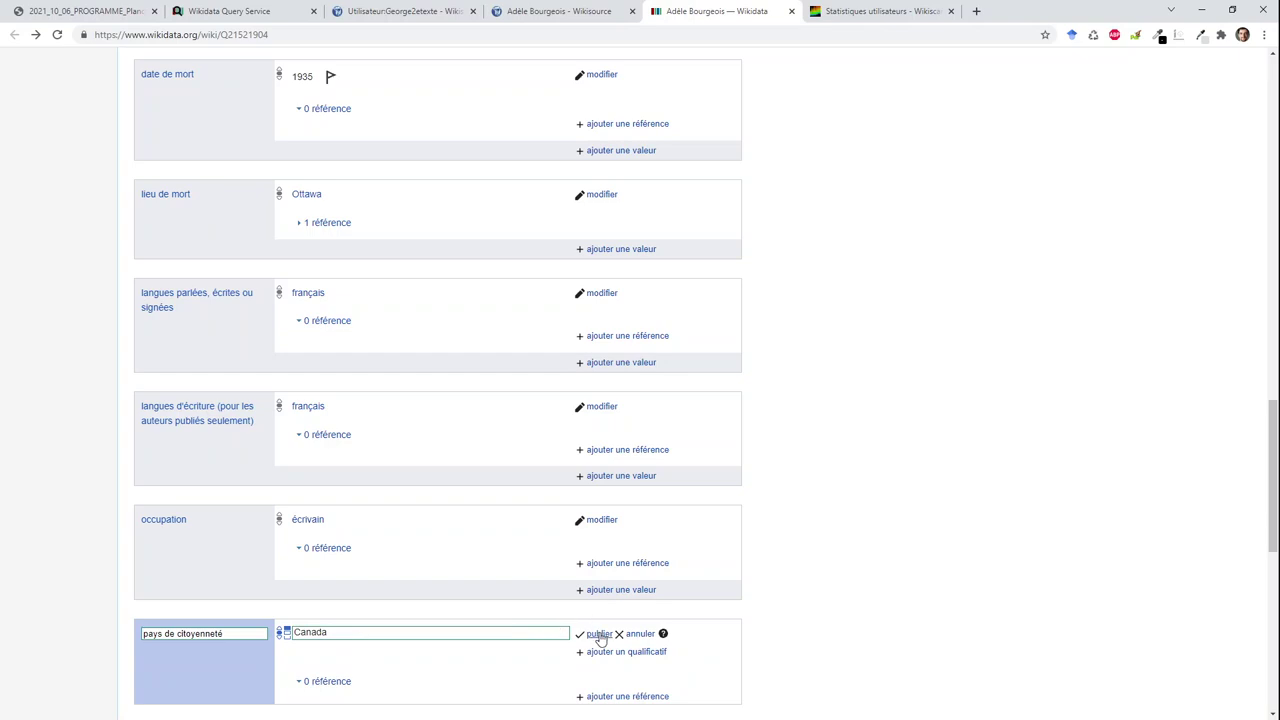
pyautogui.click(599, 634)
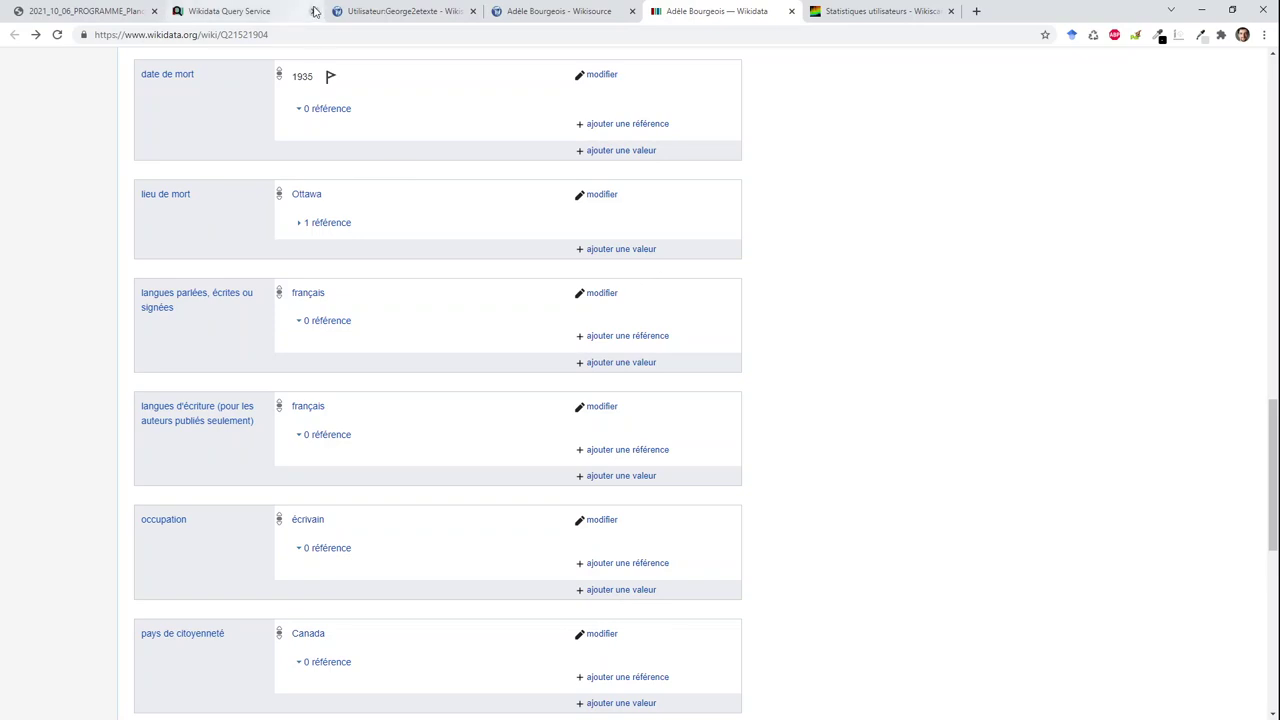
# - Switch back to the Wikidata Query Service, run the query again and sort the results by authorLabel
pyautogui.click(284, 20)
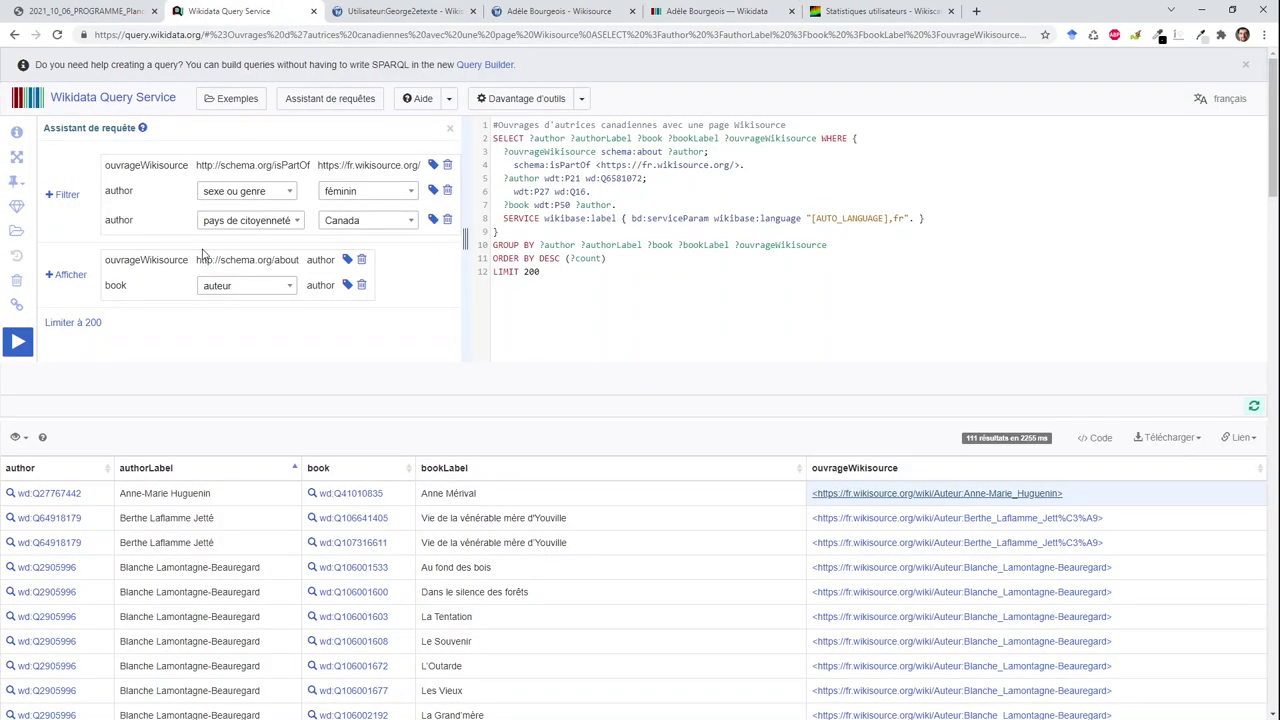
pyautogui.click(22, 342)
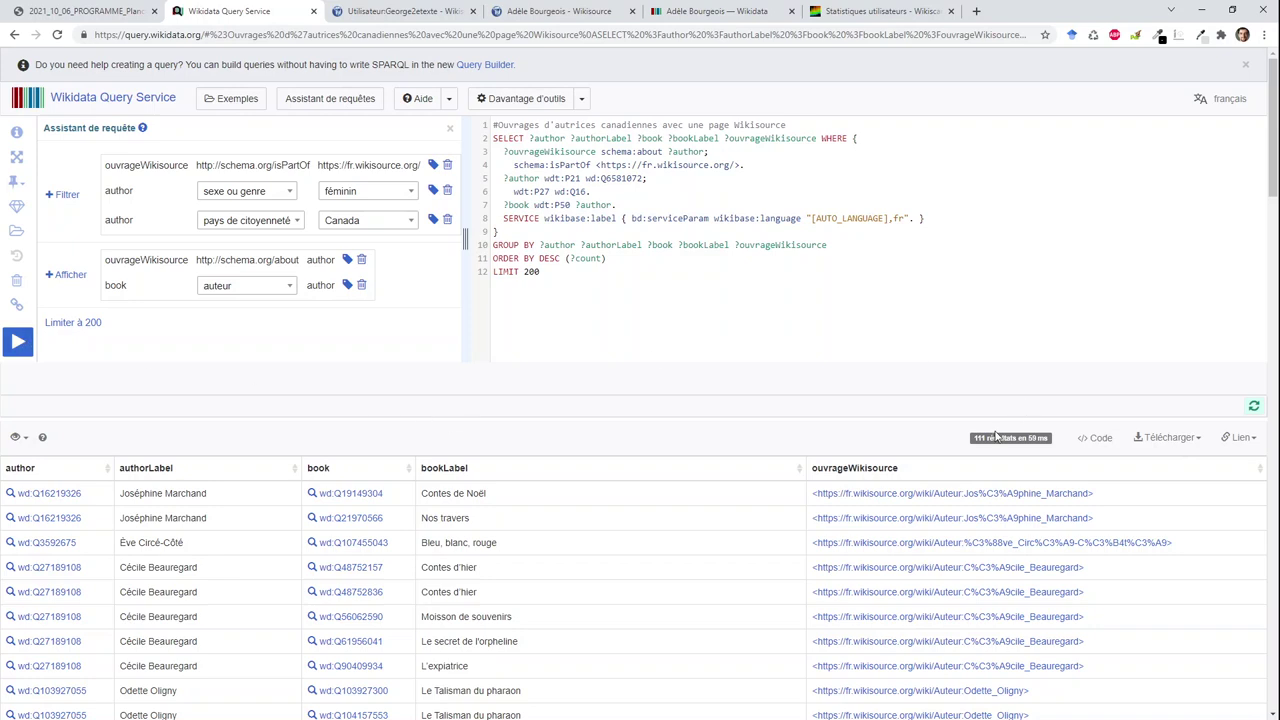
pyautogui.click(160, 472)
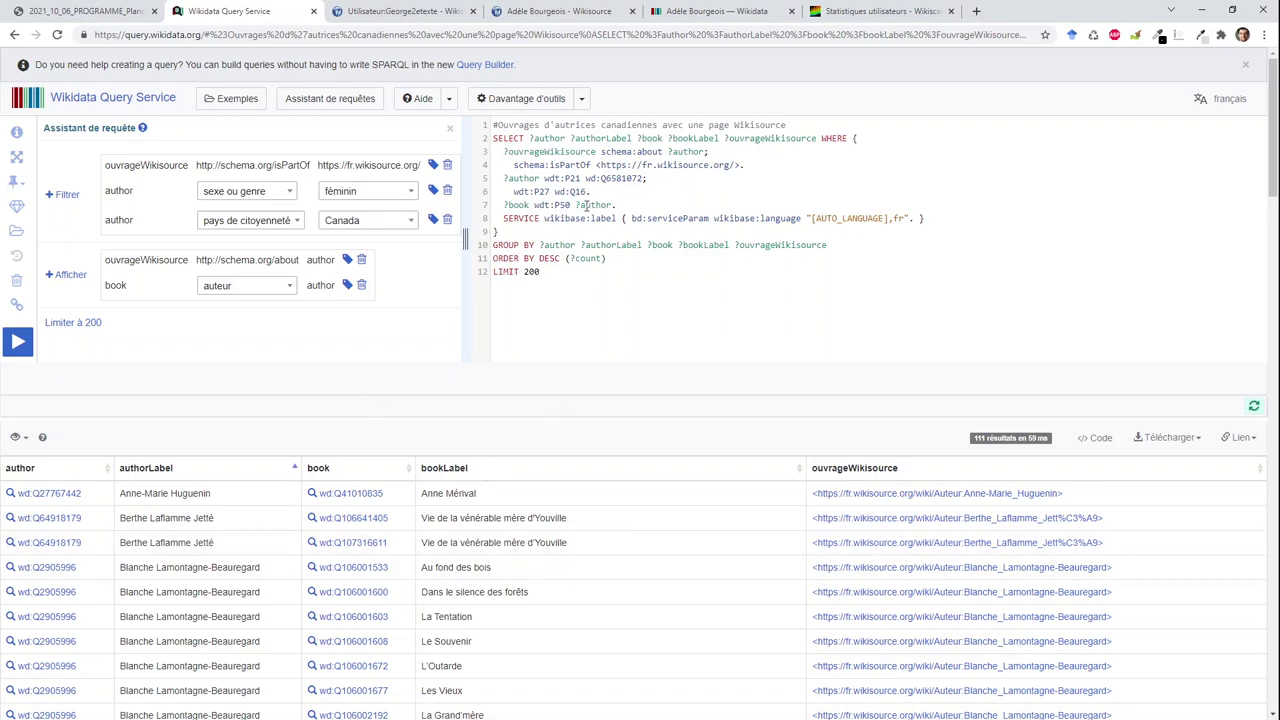
# - Open Némoville from Adèle Bourgeois's Wikisource author page in a new tab and switch to it
pyautogui.click(556, 12)
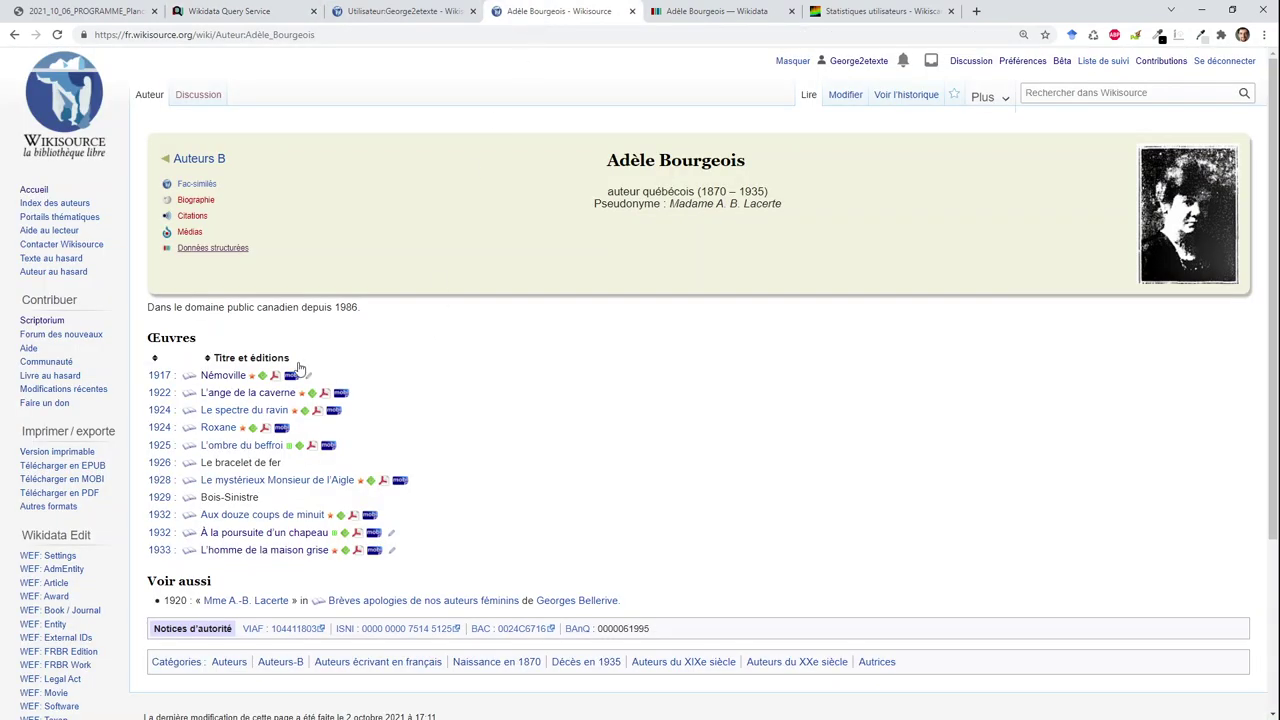
pyautogui.middleClick(223, 376)
pyautogui.click(693, 14)
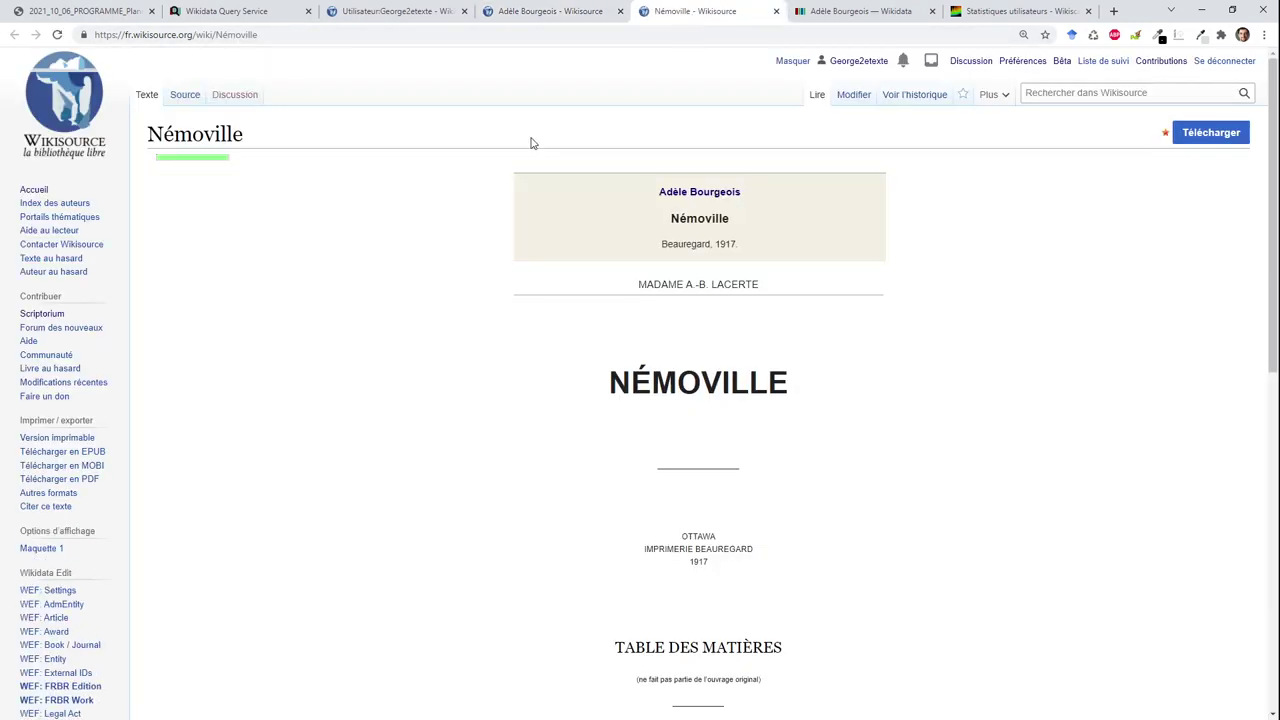
# - Open the source book page of Némoville and examine the Wikidata edition item linked to its title
pyautogui.click(184, 98)
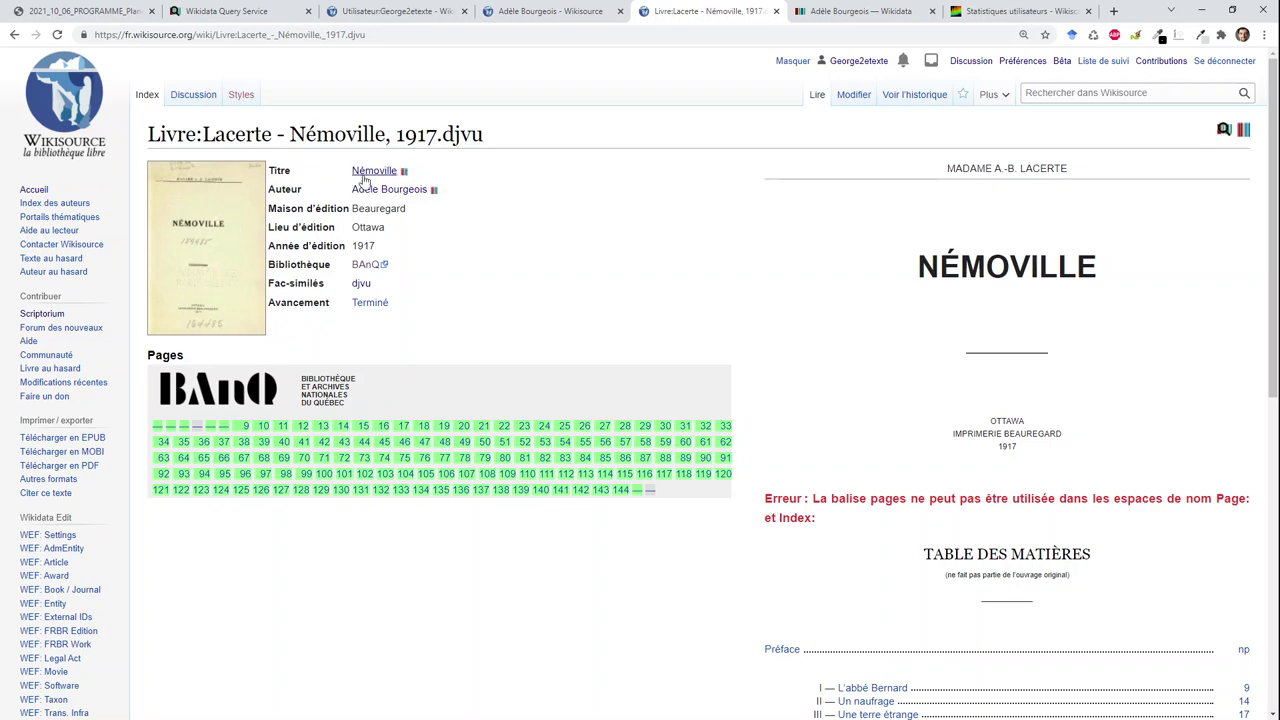
pyautogui.click(404, 174)
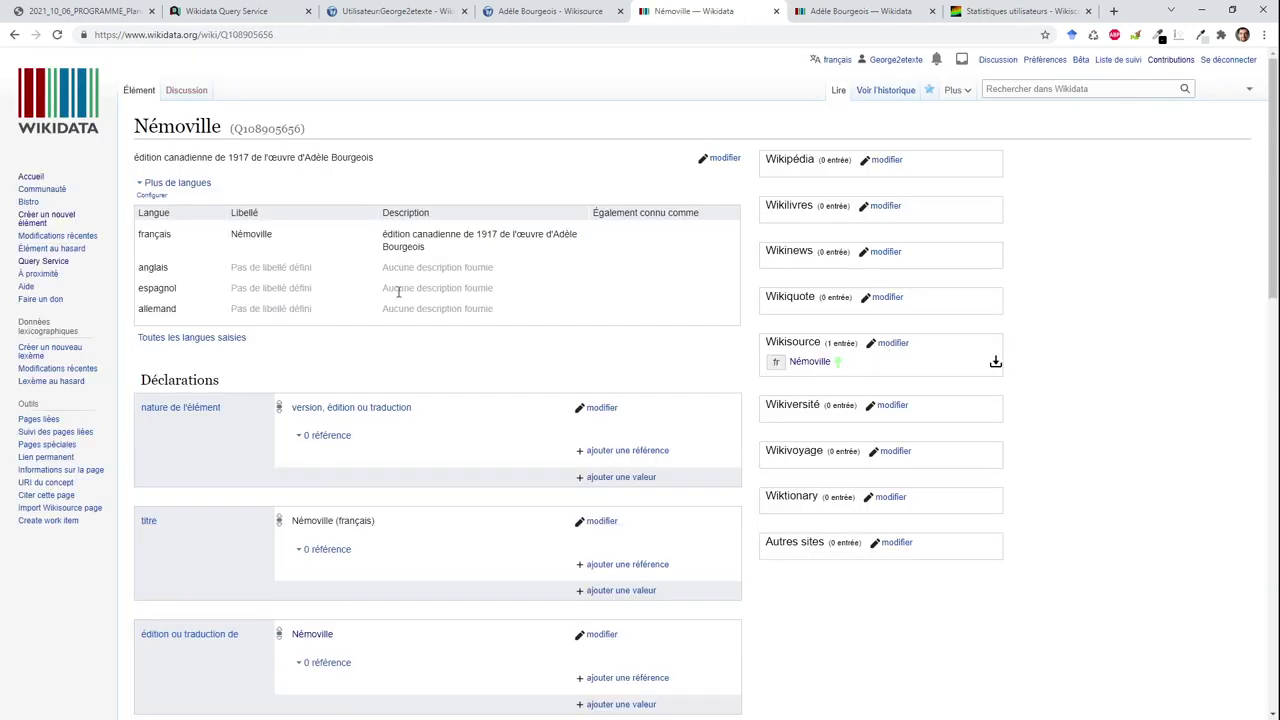
pyautogui.scroll(-5, 398, 292)
pyautogui.scroll(-4, 397, 295)
pyautogui.scroll(10, 397, 292)
# - Return to Adèle Bourgeois's author page by way of Némoville and open the source book page of Le spectre du ravin
pyautogui.click(14, 36)
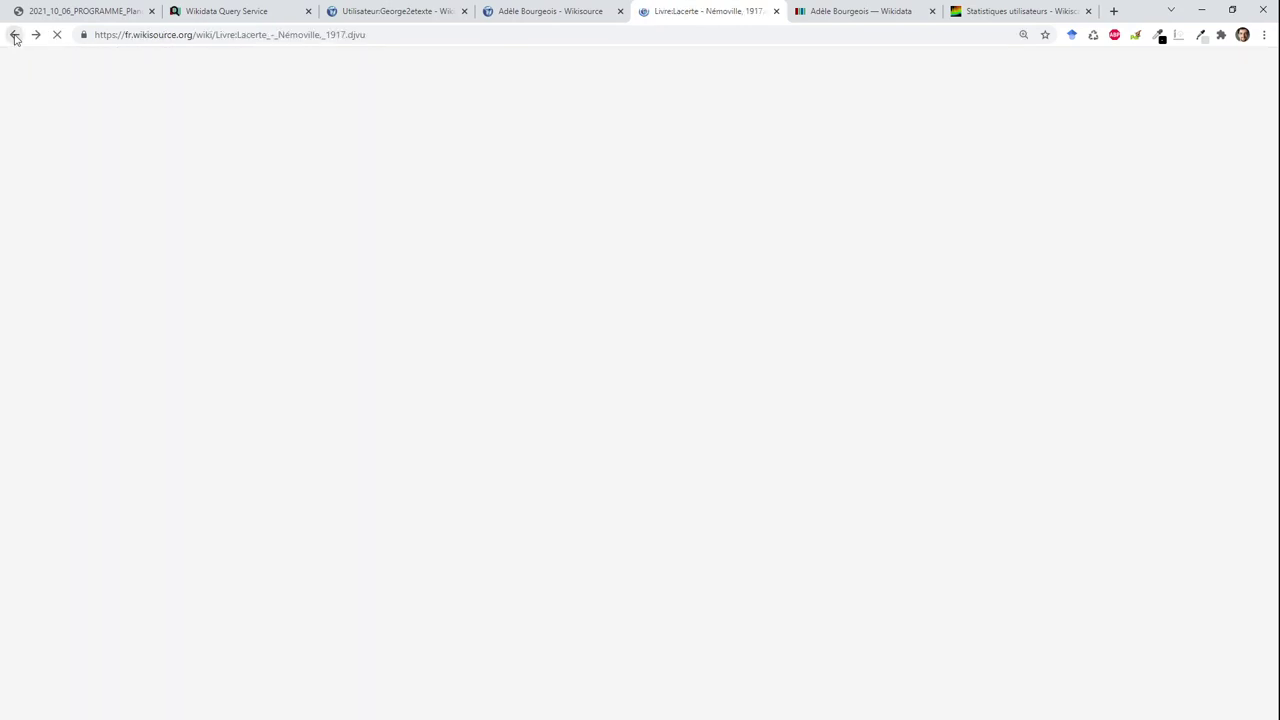
pyautogui.click(14, 36)
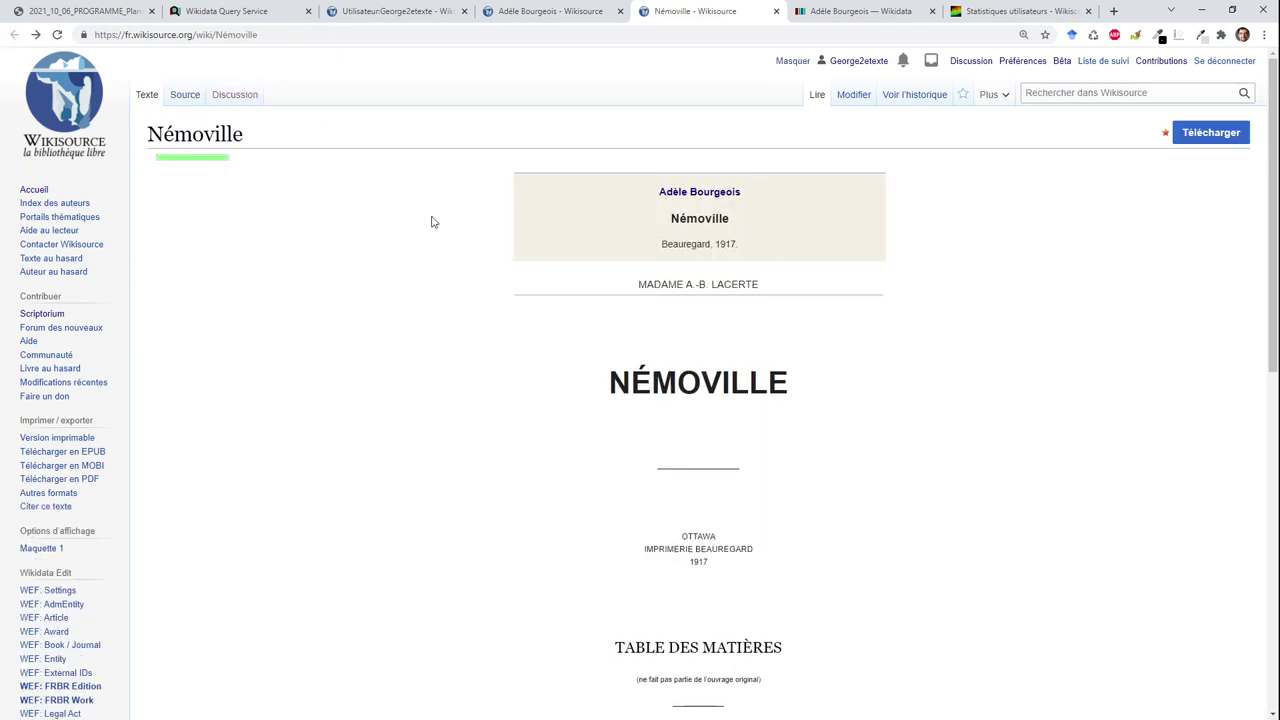
pyautogui.click(688, 193)
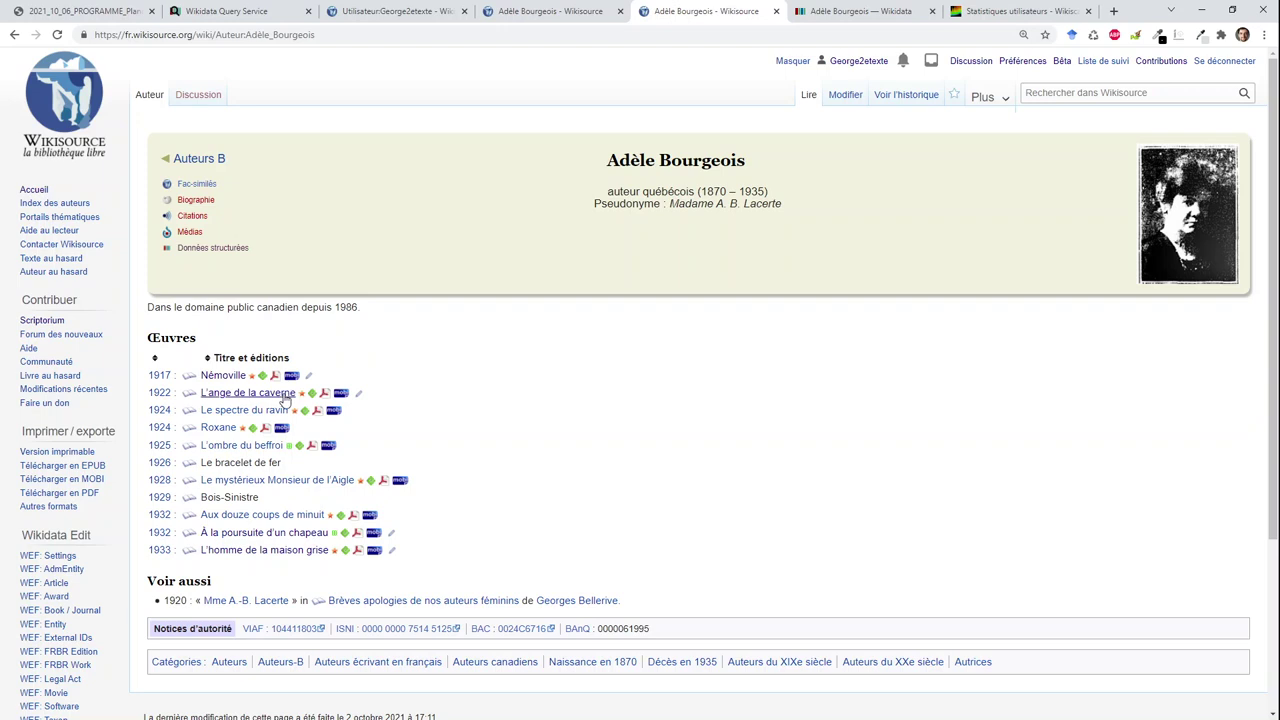
pyautogui.click(249, 415)
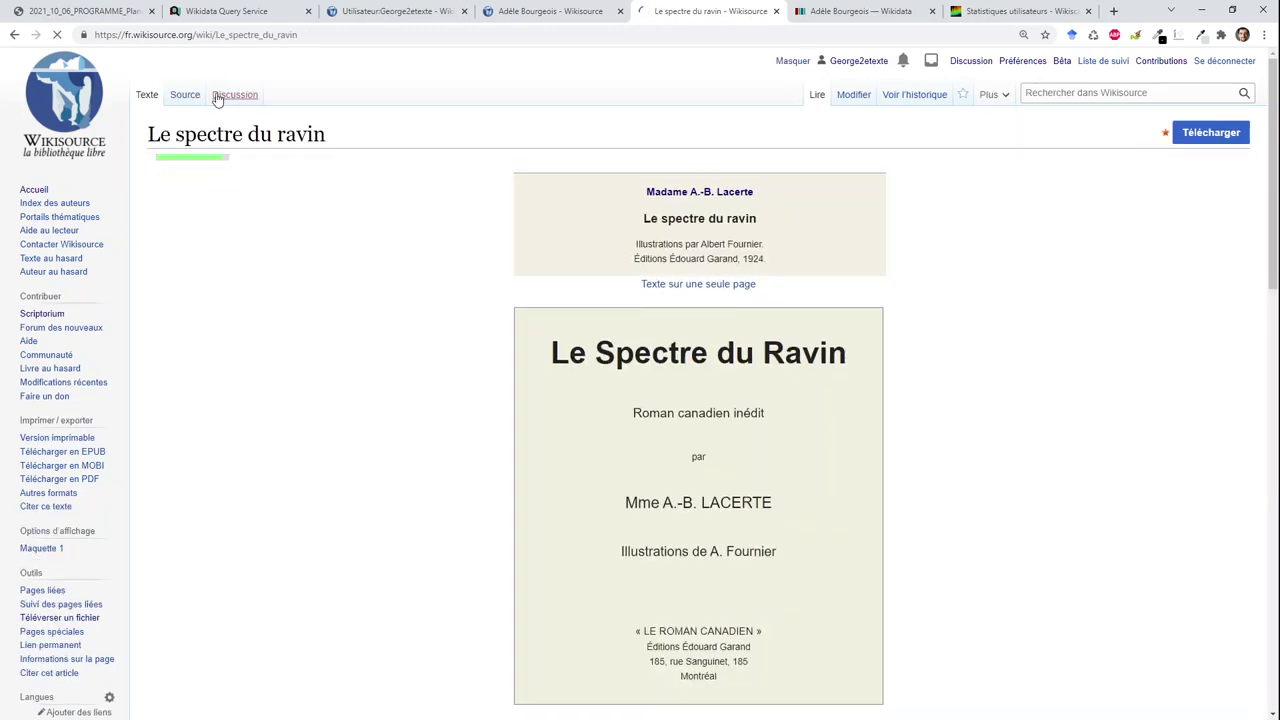
pyautogui.click(205, 95)
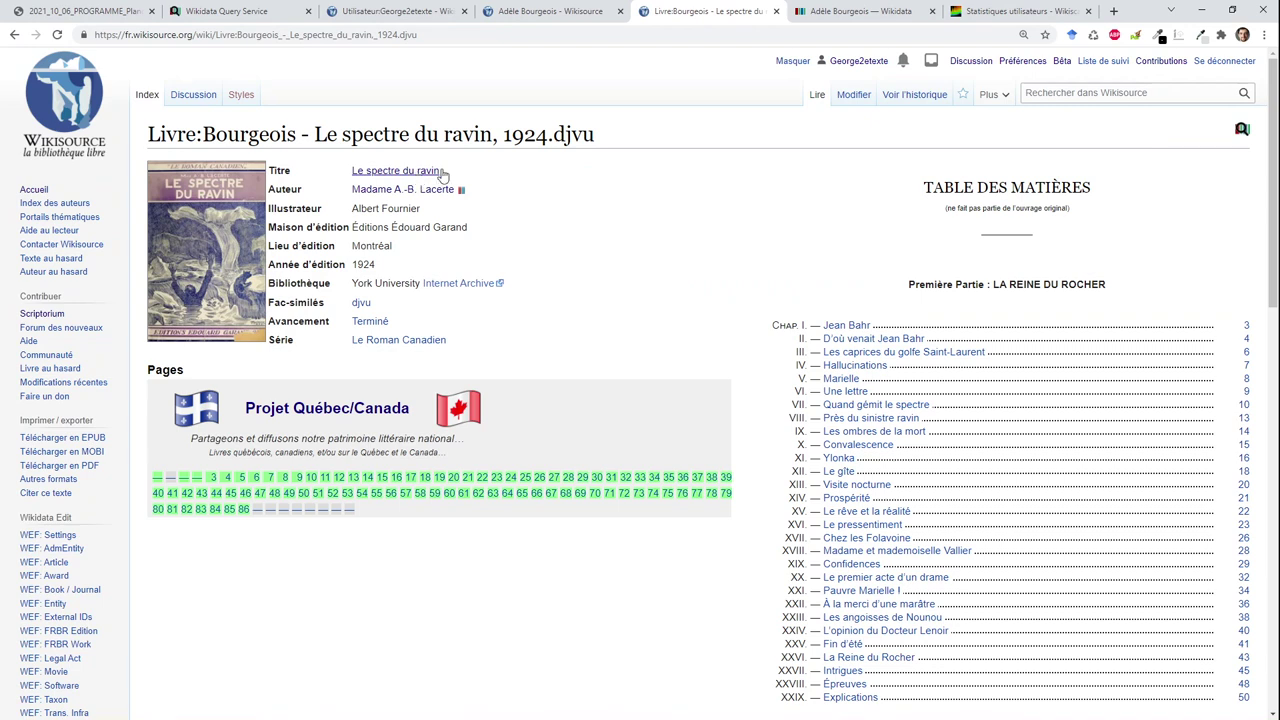
# - Copy the title Le spectre du ravin from the book page and search Wikidata for it
pyautogui.moveTo(437, 175); pyautogui.dragTo(341, 178)
pyautogui.hotkey('ctrl', 'c')
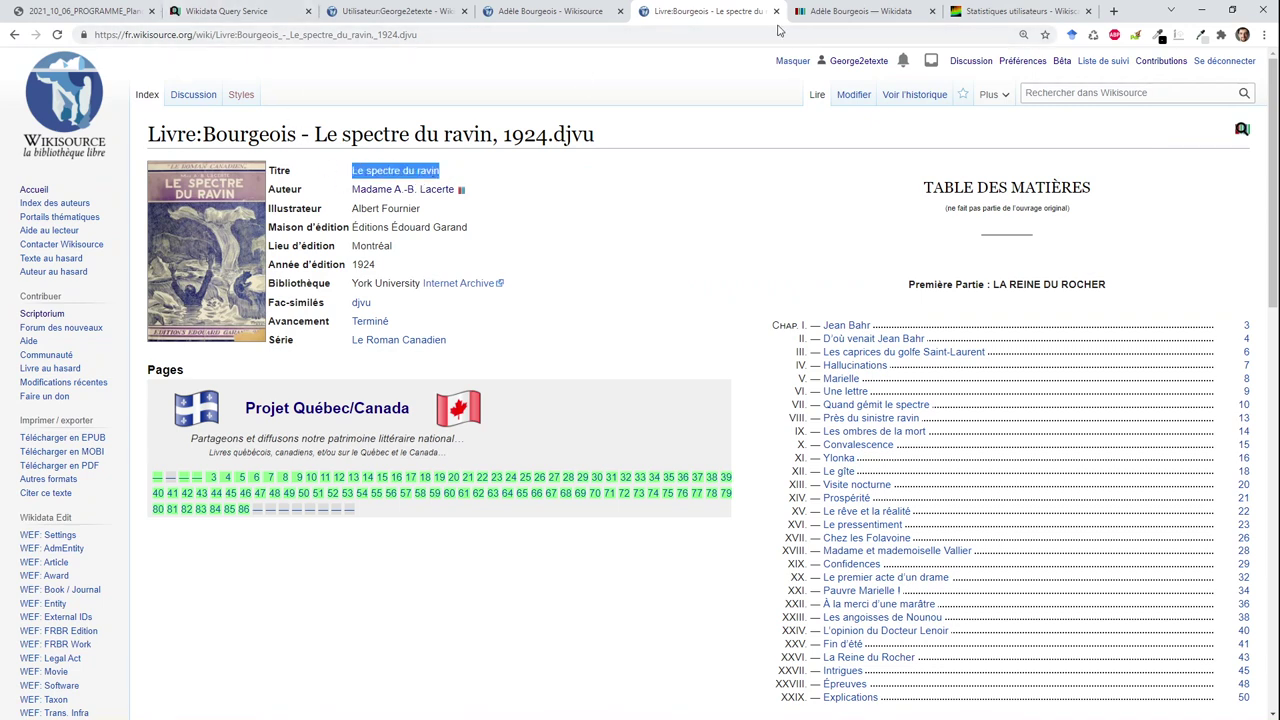
pyautogui.click(838, 14)
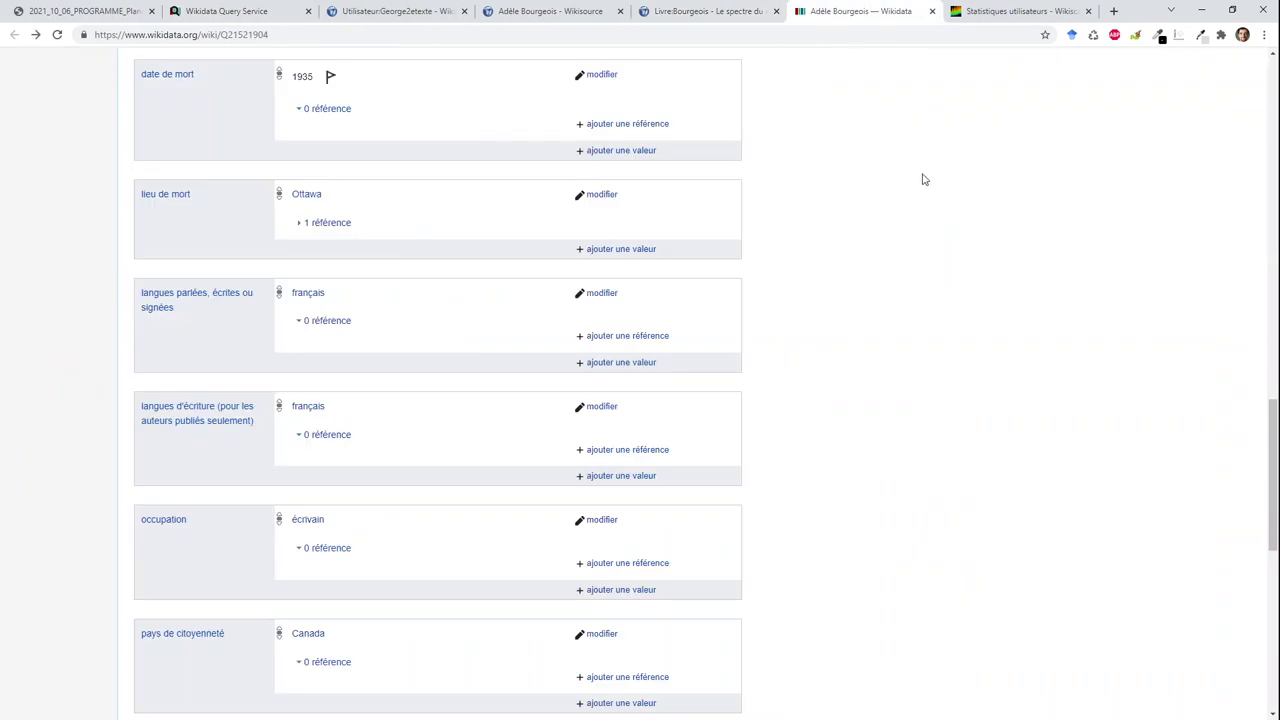
pyautogui.press('Home')
pyautogui.click(1029, 88)
pyautogui.hotkey('ctrl', 'v')
pyautogui.press('Return')
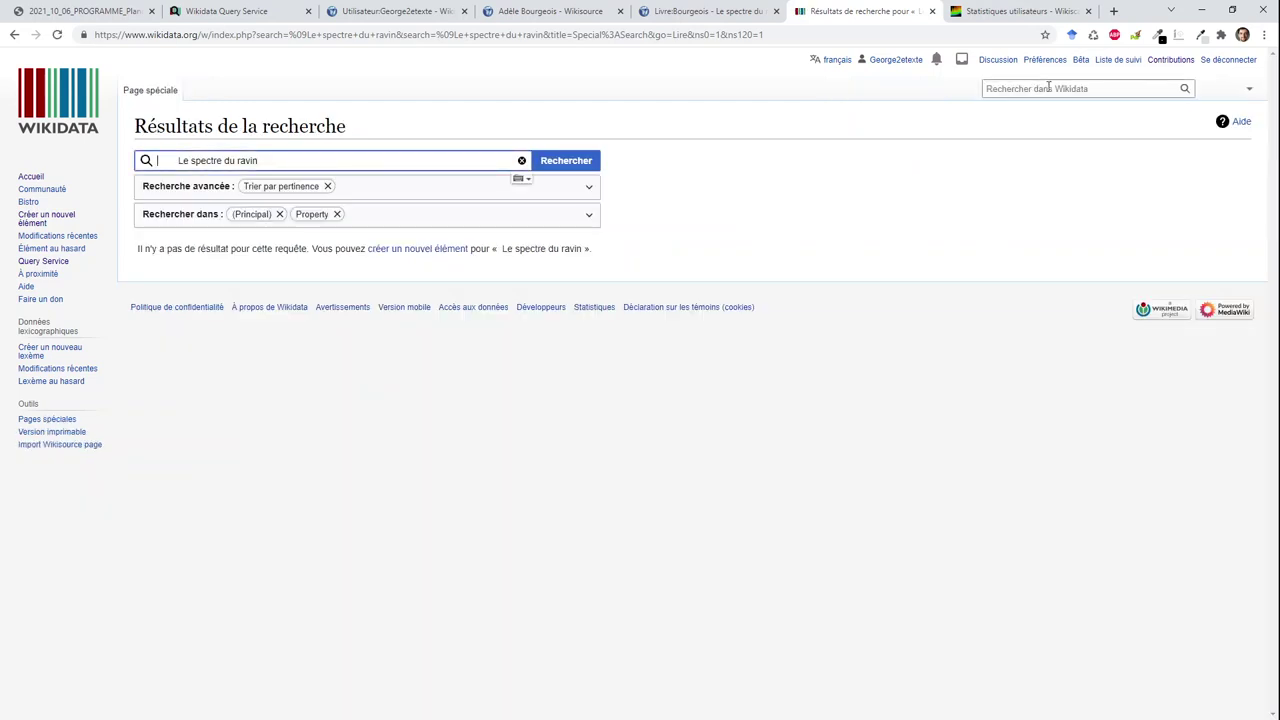
# - Repeat the Wikidata search for Le spectre du ravin without the leading blank space
pyautogui.click(1048, 88)
pyautogui.hotkey('ctrl', 'v')
pyautogui.moveTo(1062, 89); pyautogui.dragTo(968, 92)
pyautogui.hotkey('ctrl', 'v')
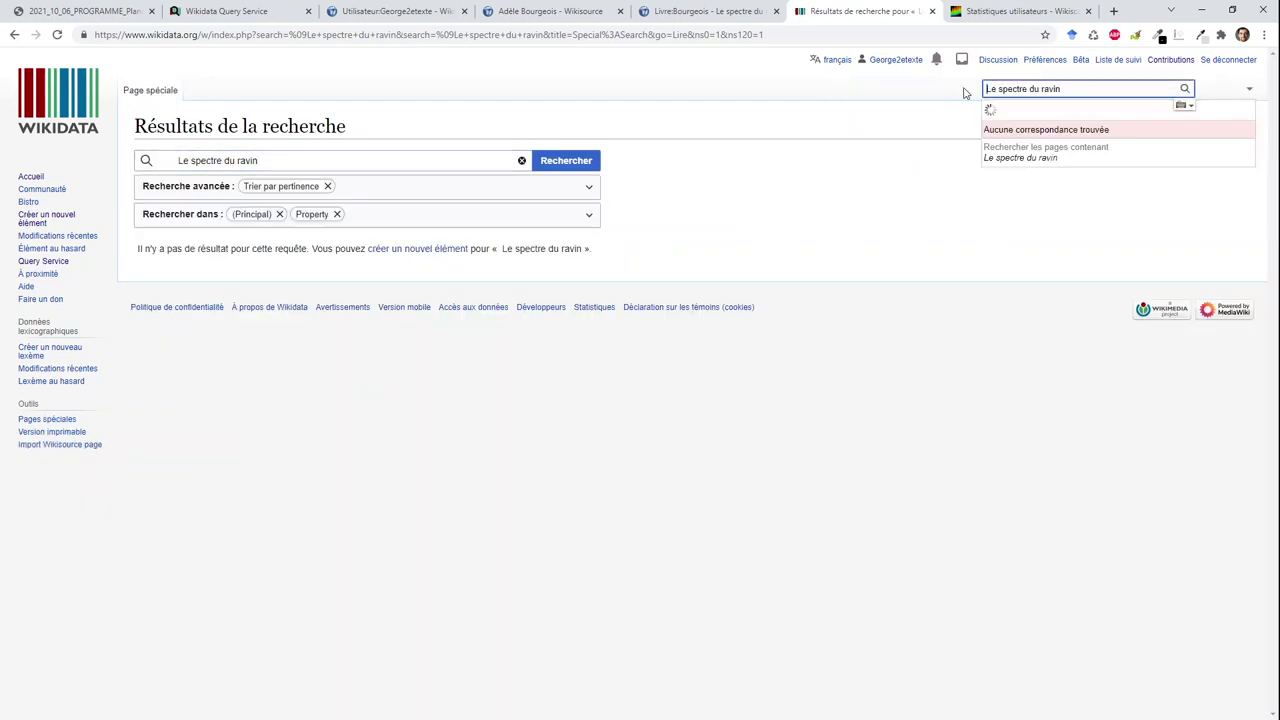
pyautogui.press('Return')
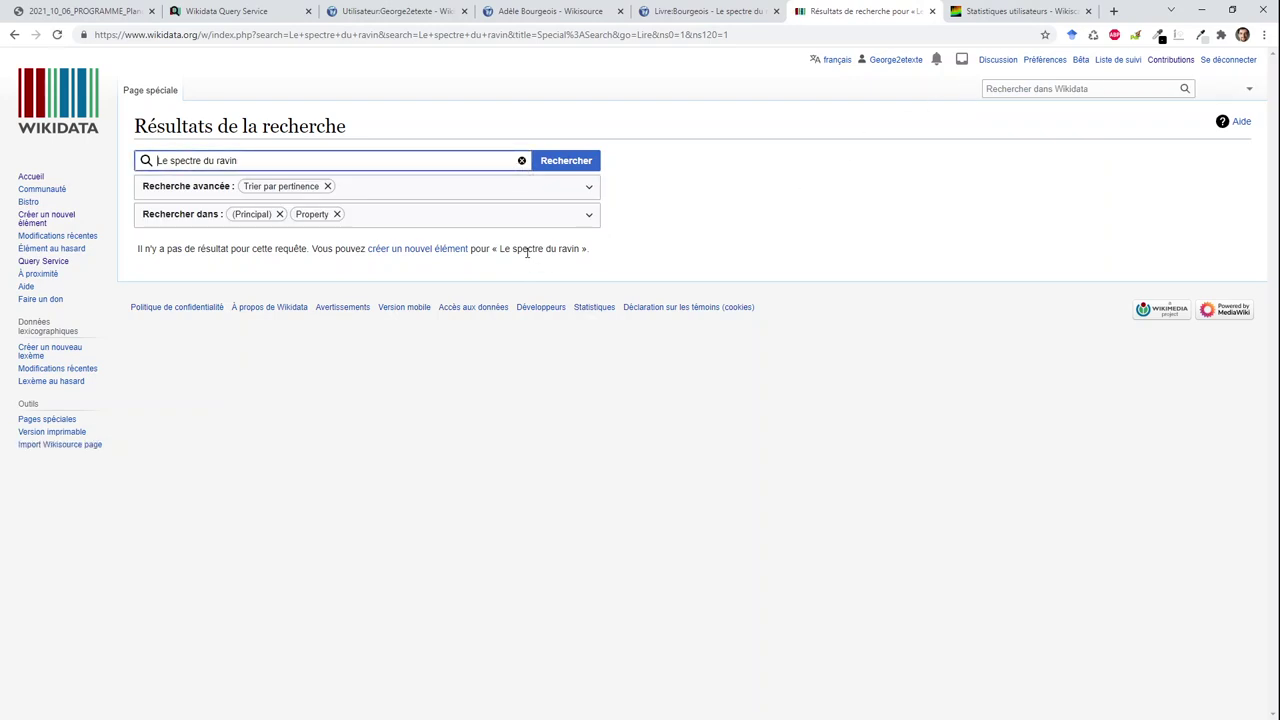
# - Create a French Wikidata item labelled Le spectre du ravin with the description "édition canadienne de l'ouvrage d'Adèle Bourgeois publiées en 1924"
pyautogui.click(428, 251)
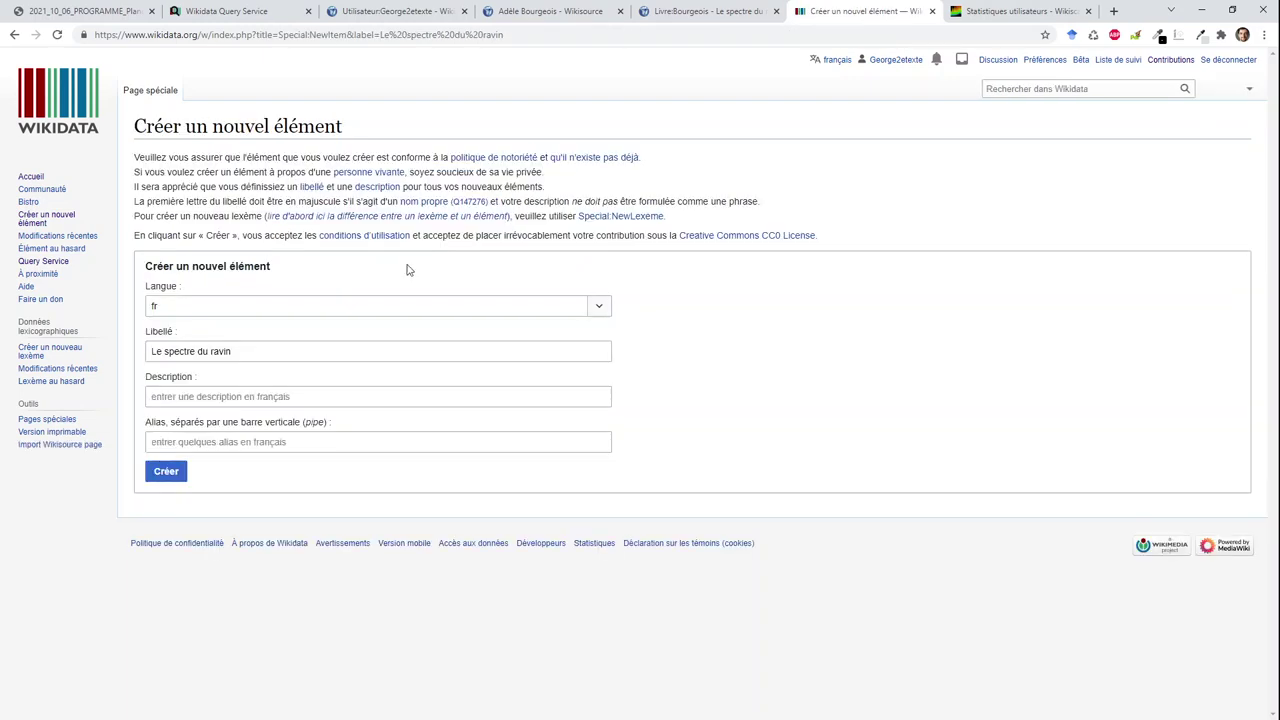
pyautogui.click(227, 403)
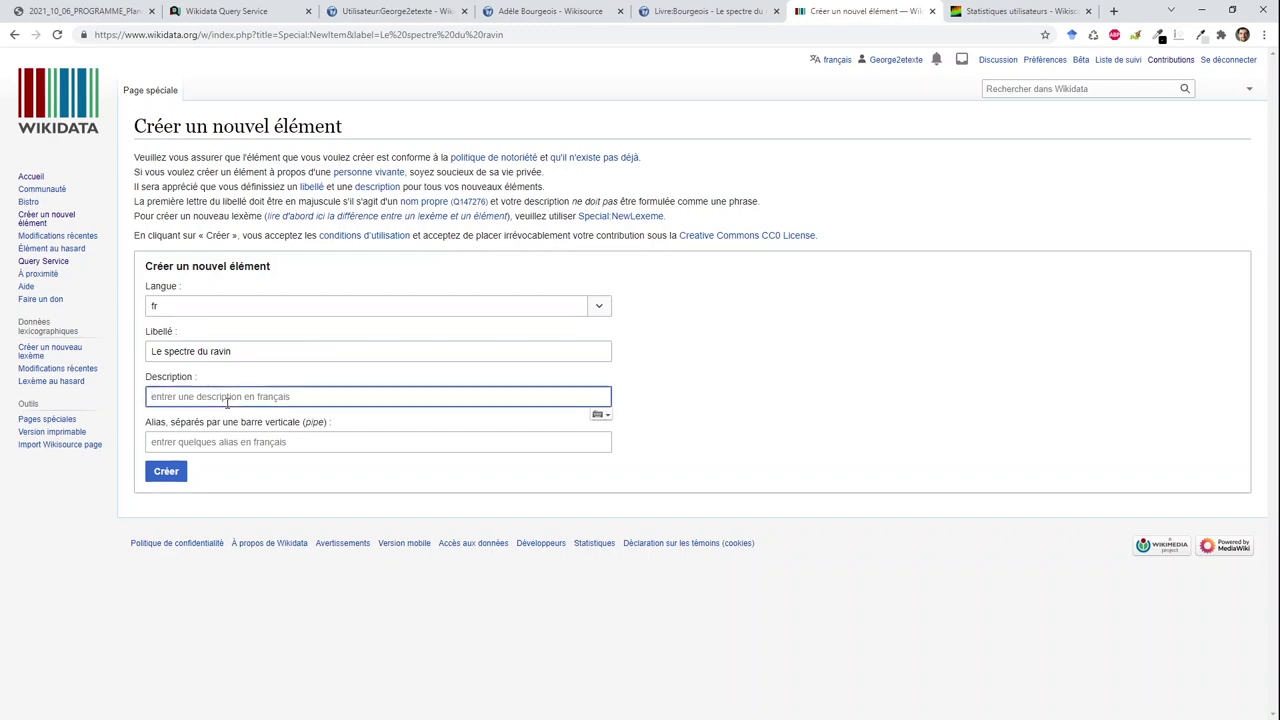
pyautogui.write('éc')
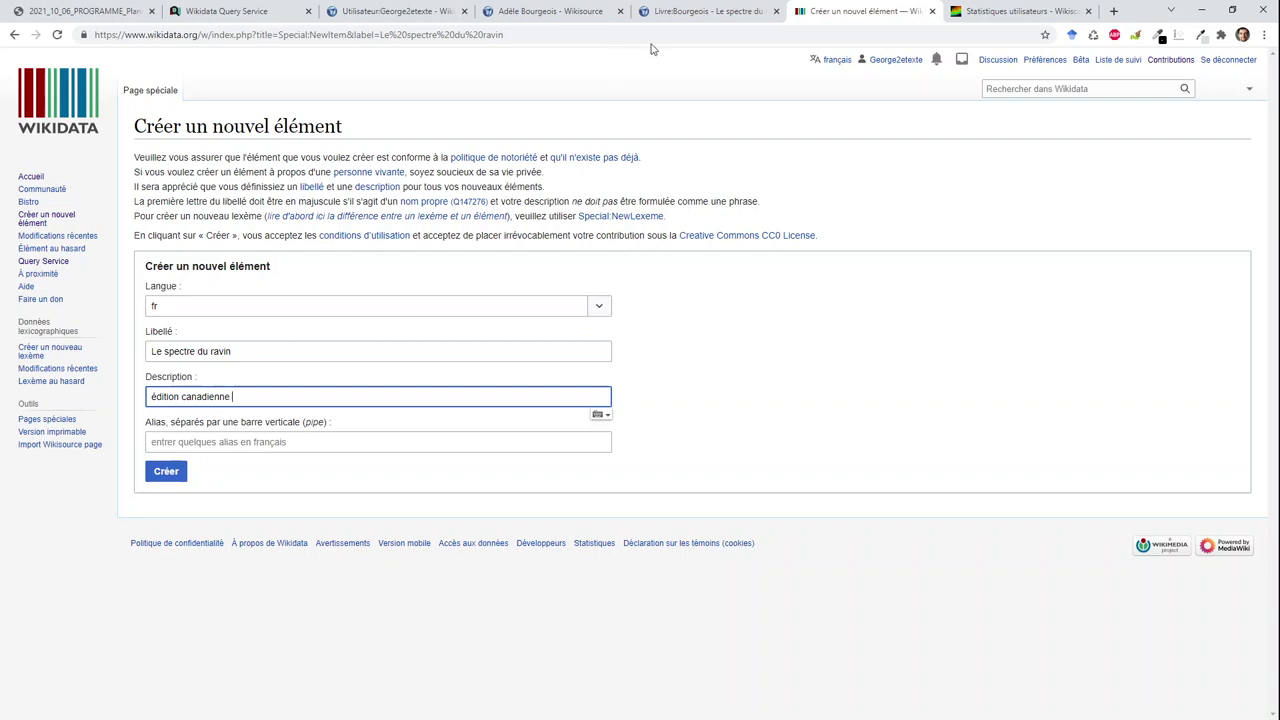
pyautogui.click(693, 12)
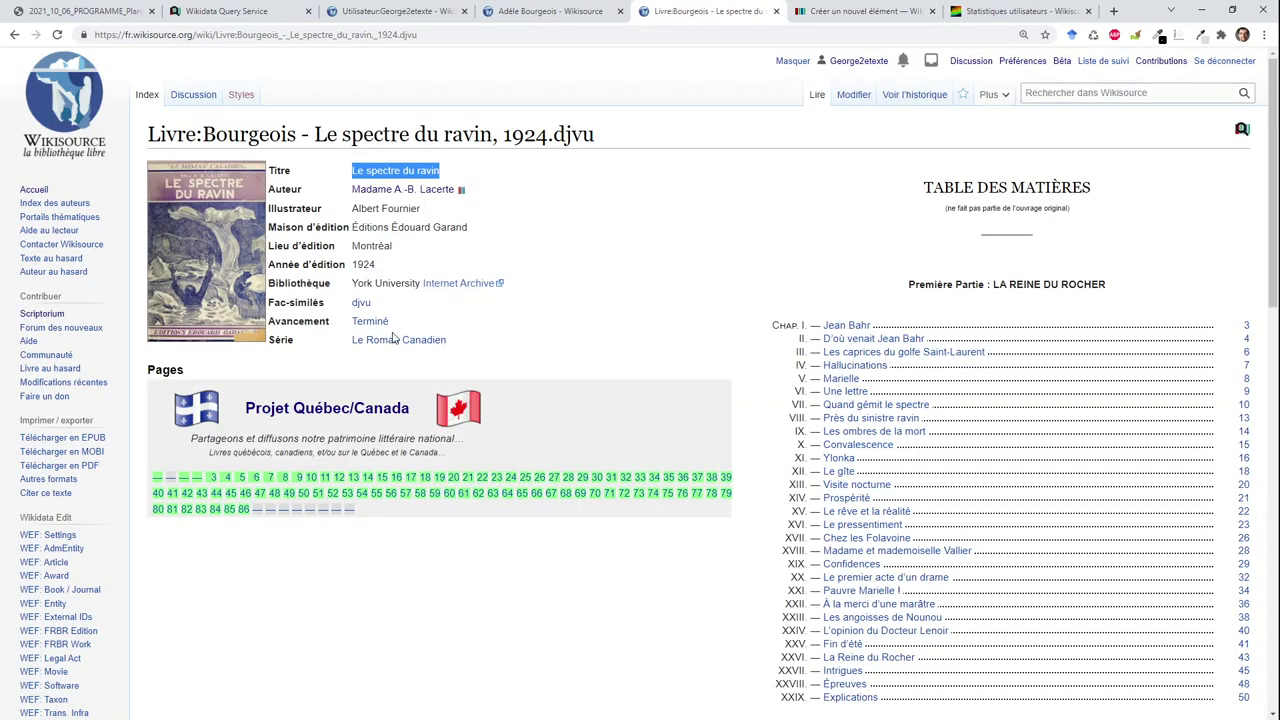
pyautogui.click(829, 12)
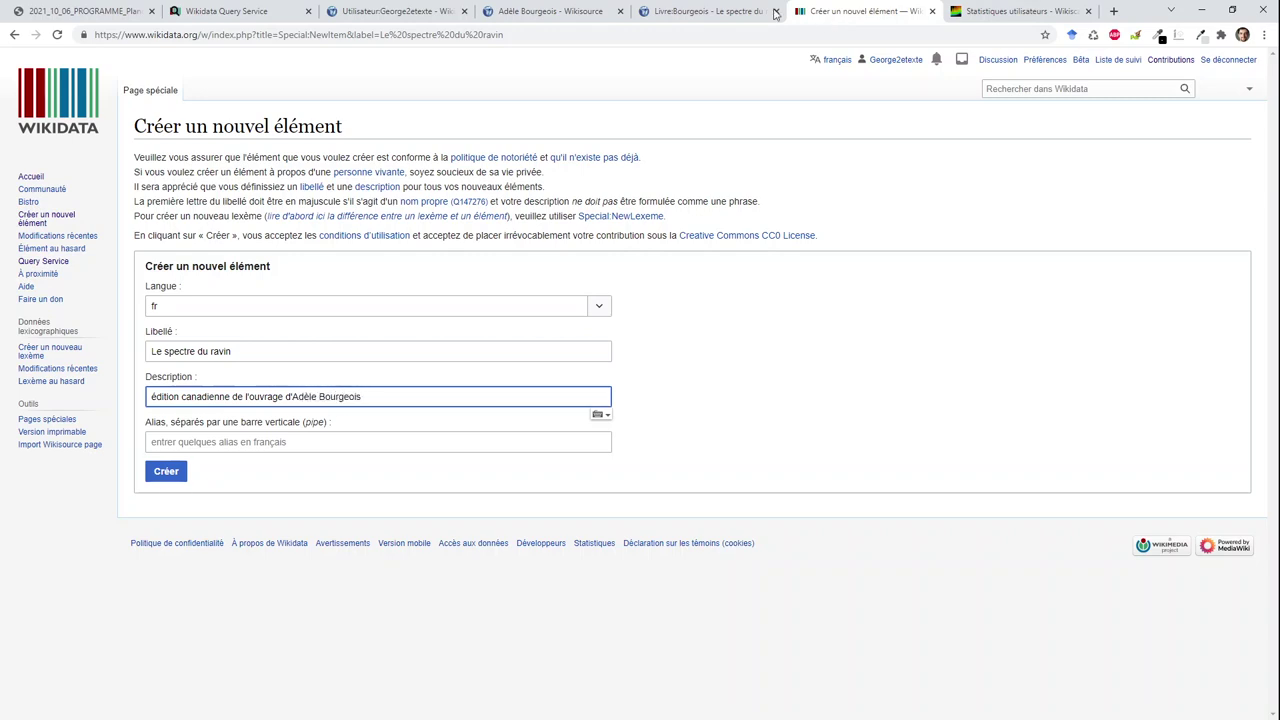
pyautogui.click(728, 11)
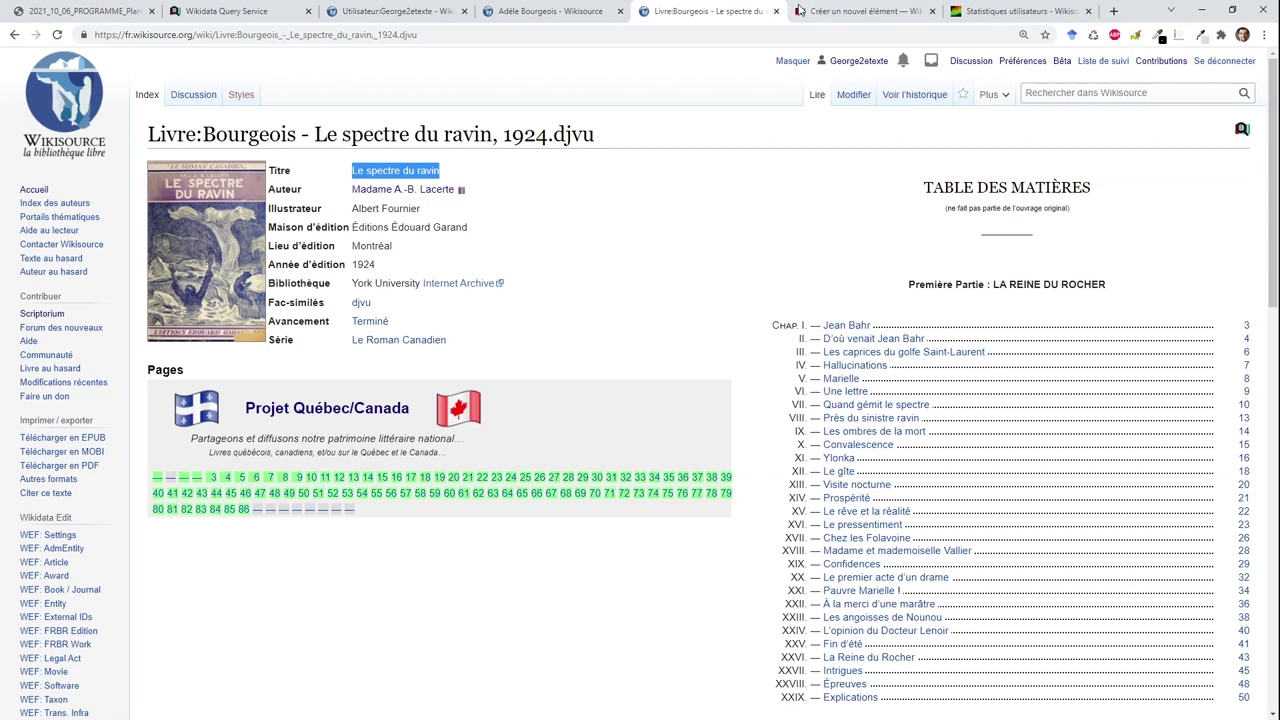
pyautogui.click(862, 11)
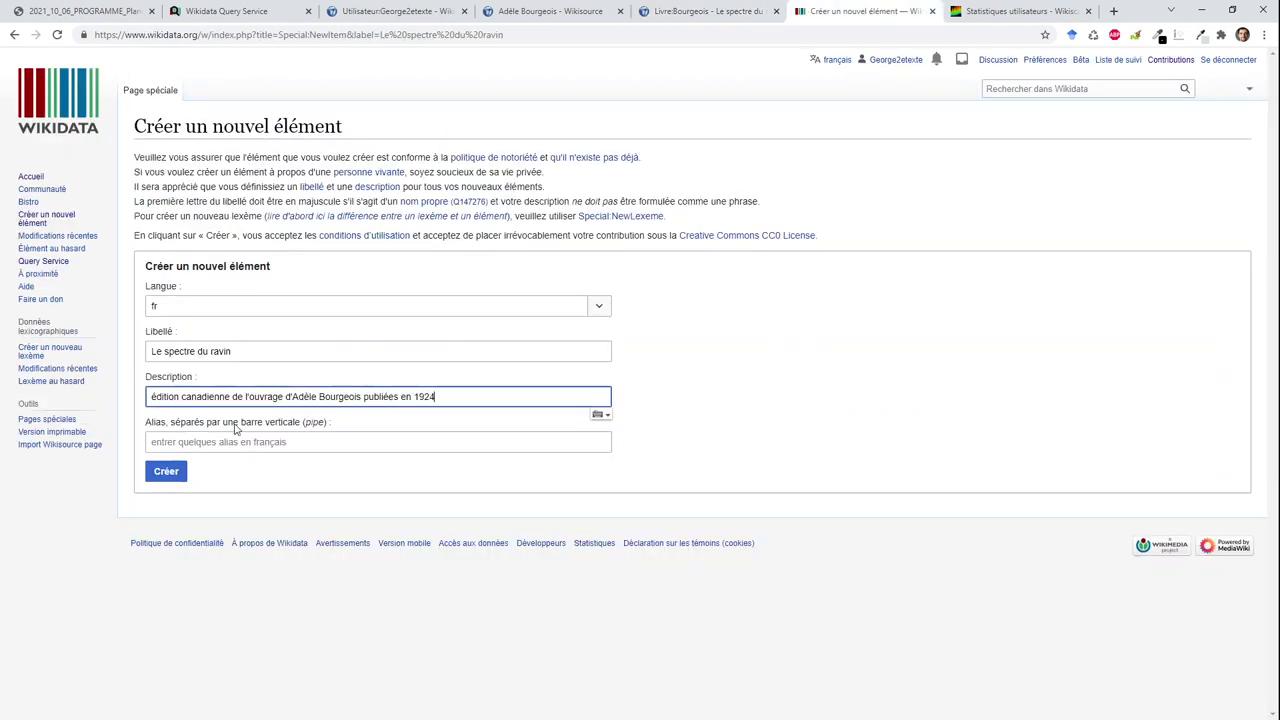
pyautogui.click(181, 480)
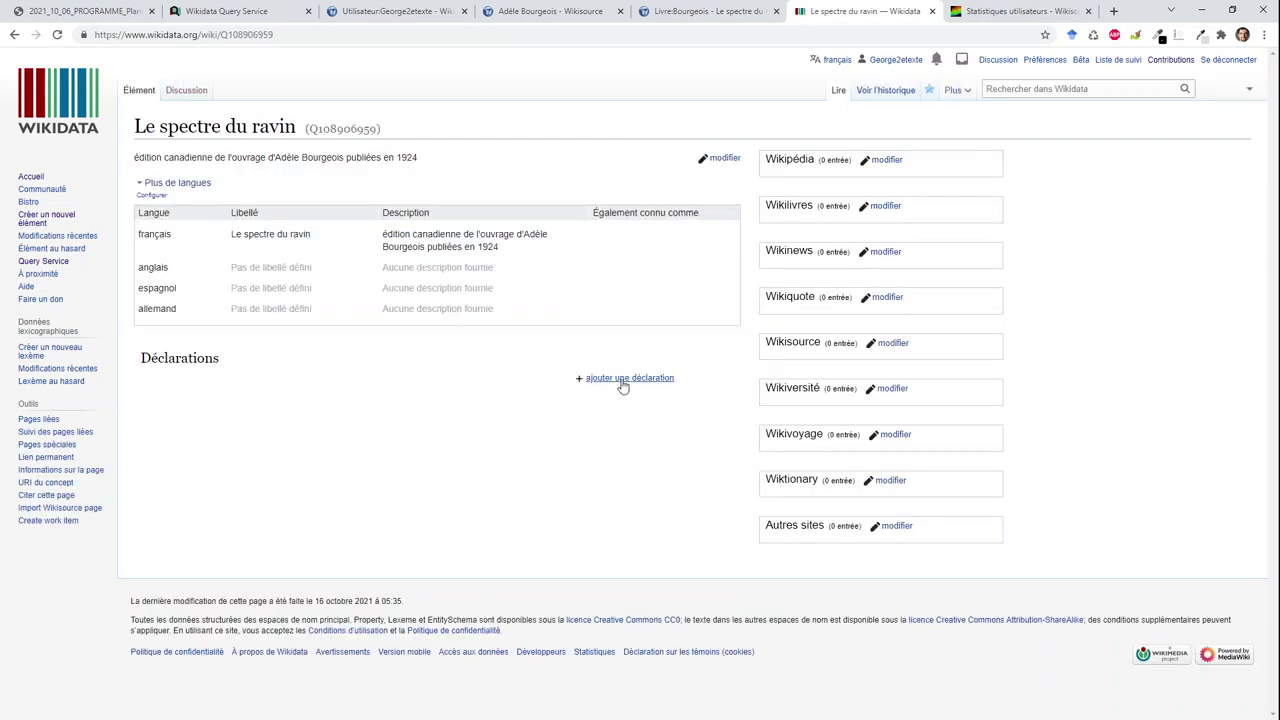
# - Add and publish a "nature de l'élément" statement with the value "version, édition ou traduction" on the new item
pyautogui.click(622, 380)
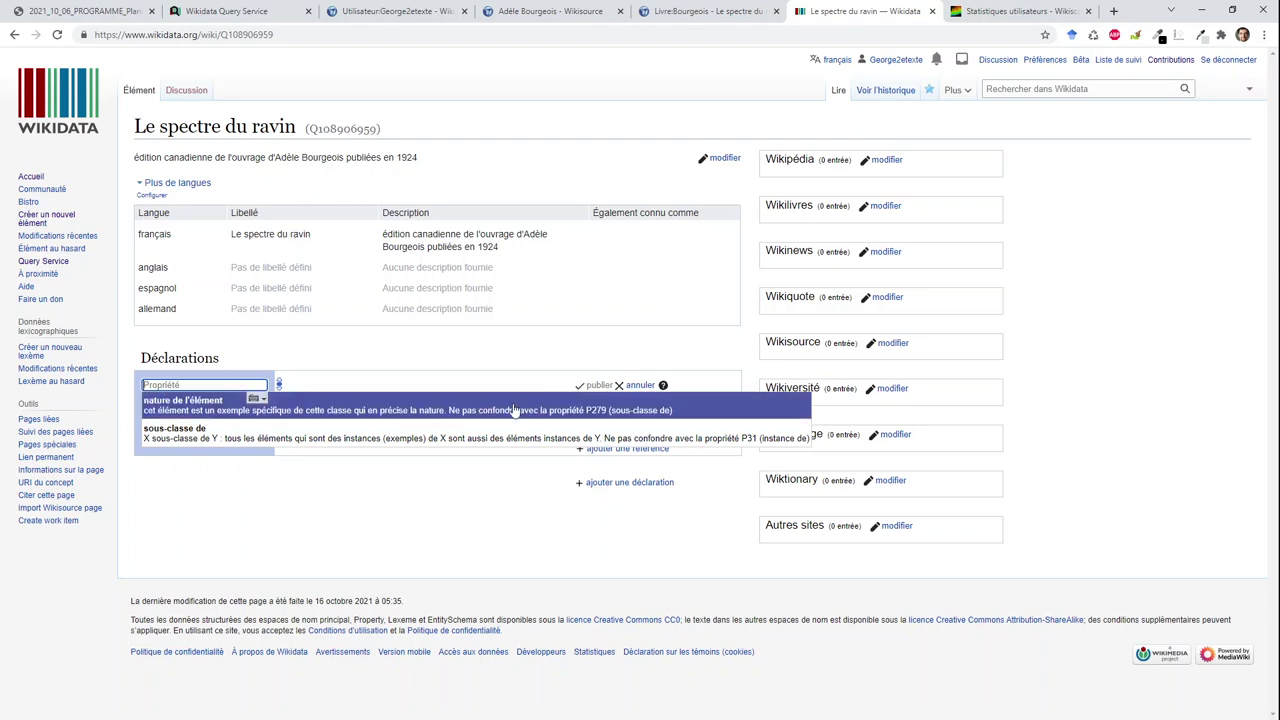
pyautogui.click(513, 411)
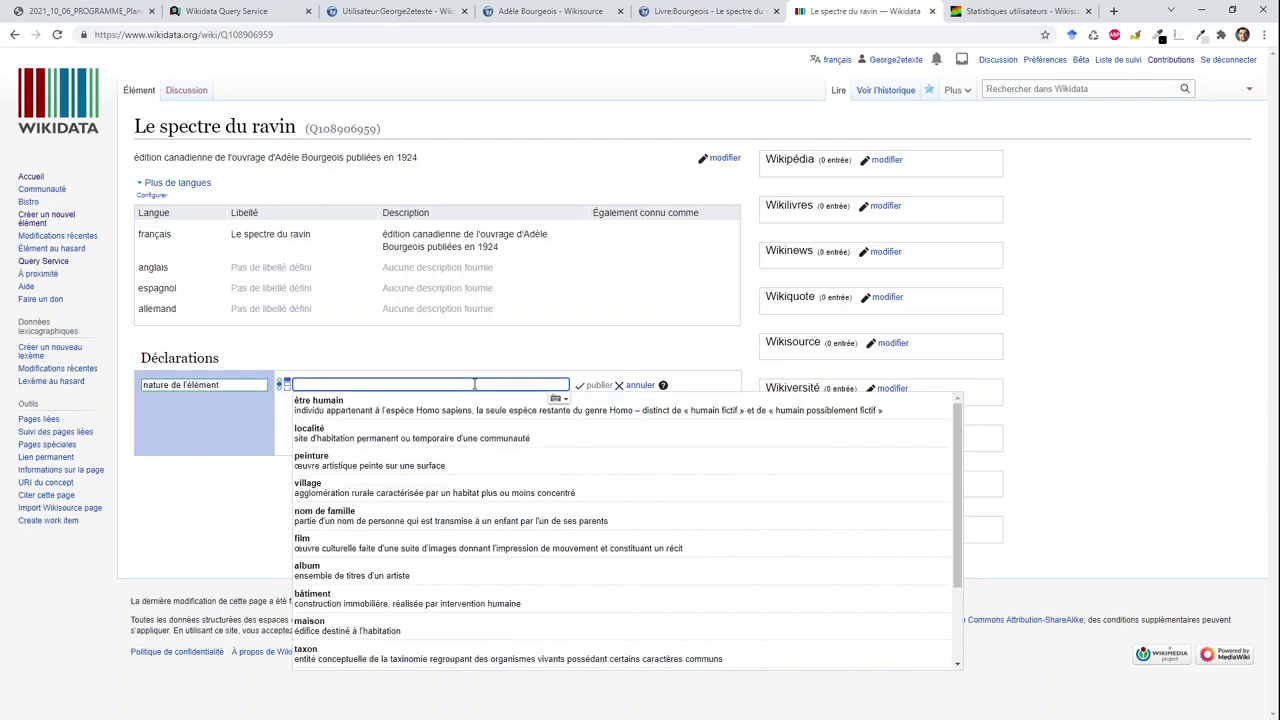
pyautogui.write('édition')
pyautogui.click(471, 400)
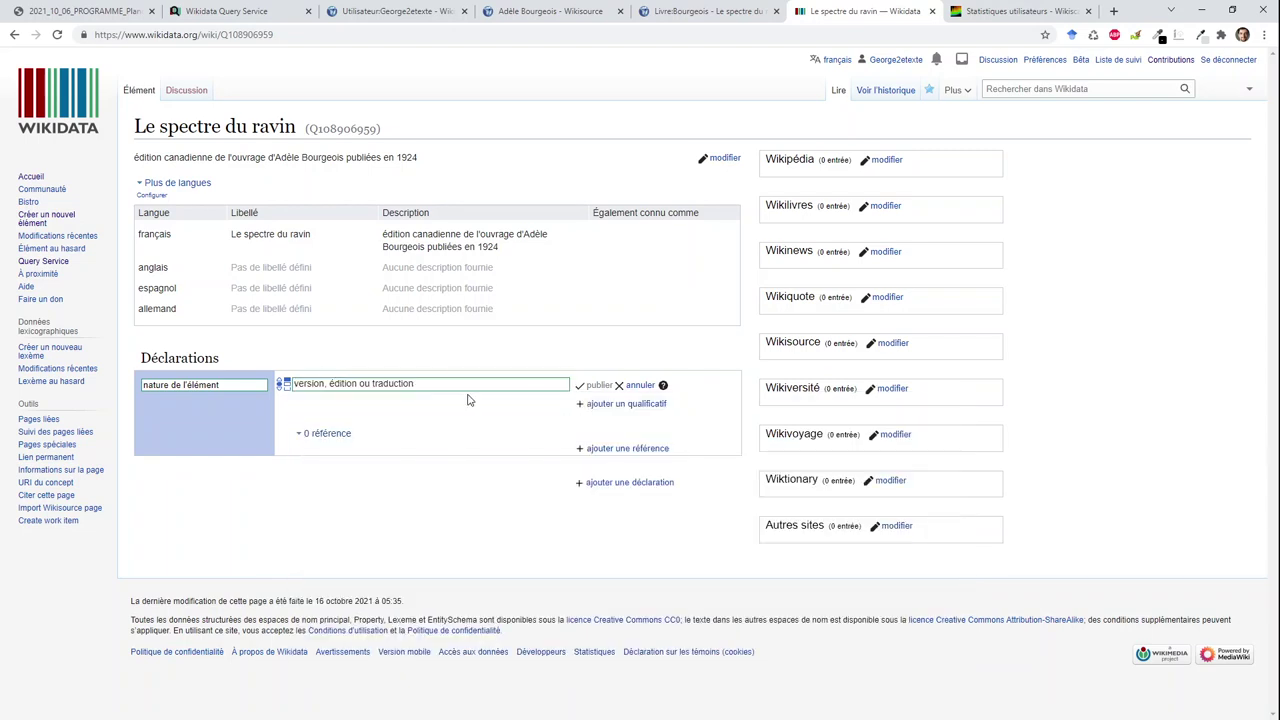
pyautogui.click(603, 385)
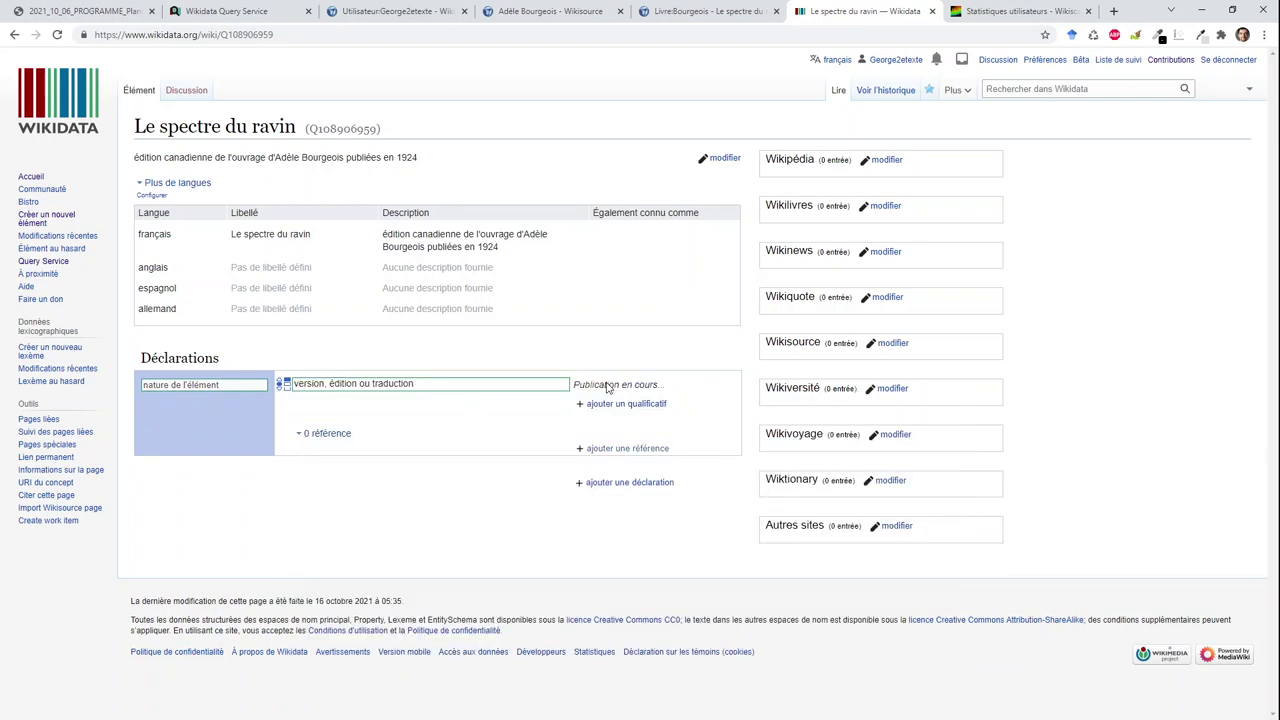
# - Add and publish a "langue de l'œuvre, du nom ou du terme" statement with the value français
pyautogui.click(618, 494)
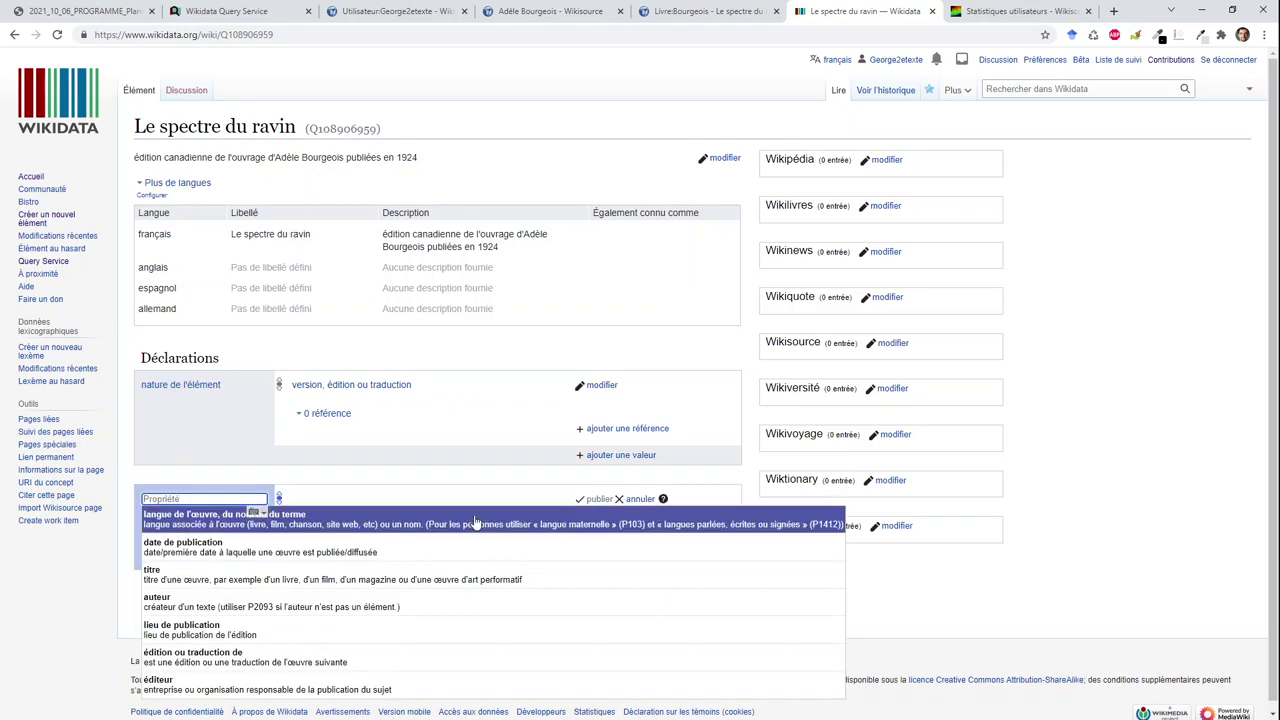
pyautogui.click(476, 522)
pyautogui.write('frança')
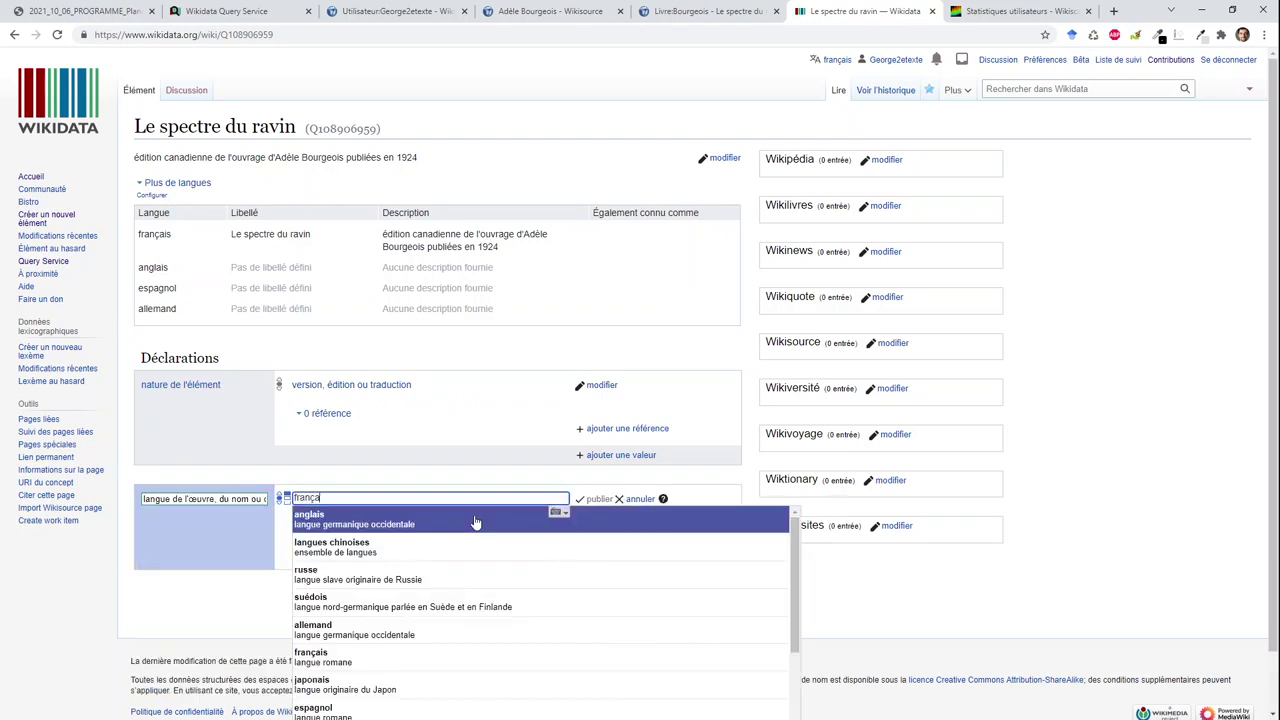
pyautogui.write('i')
pyautogui.click(453, 522)
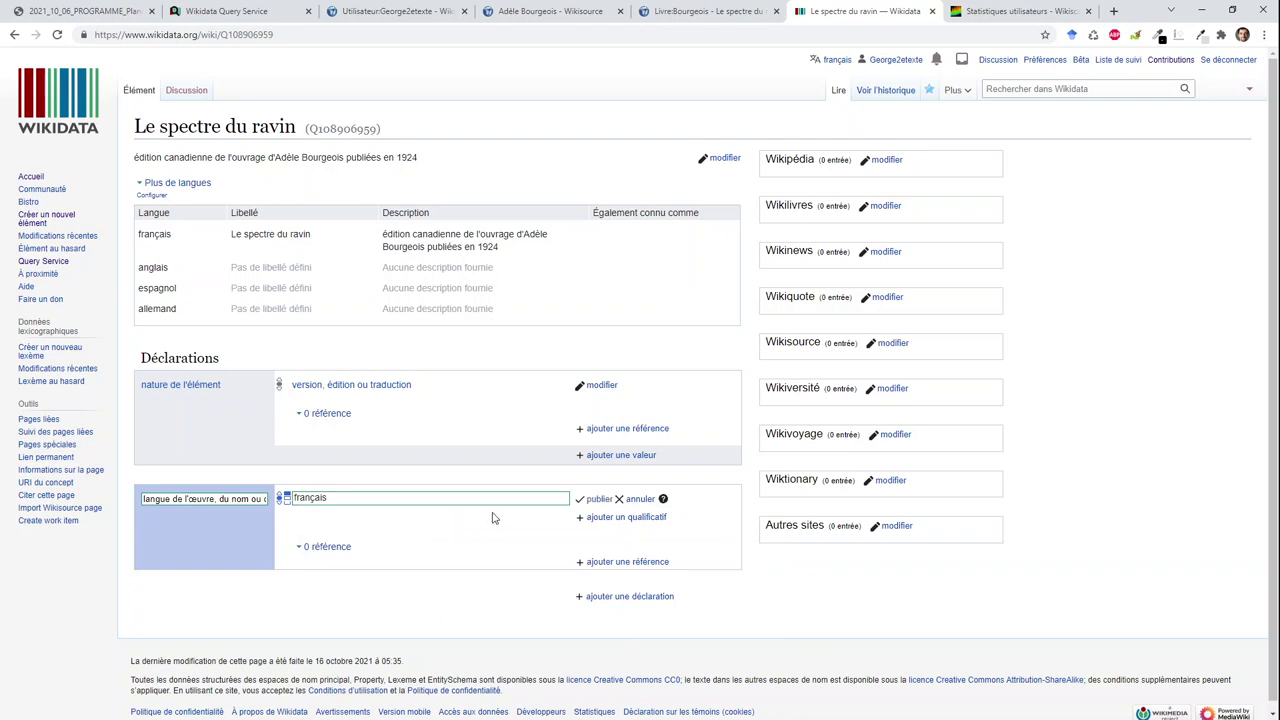
pyautogui.click(599, 500)
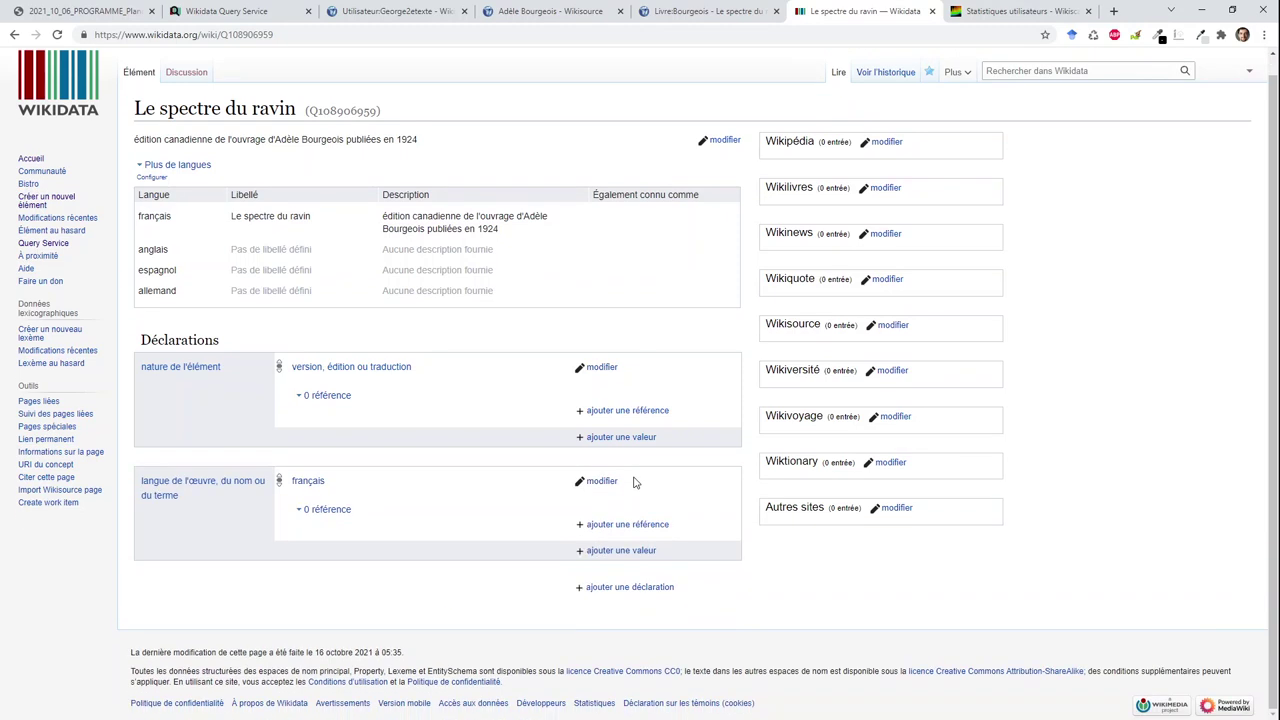
# - Add and publish a "date de publication" statement with the value 1924
pyautogui.click(625, 587)
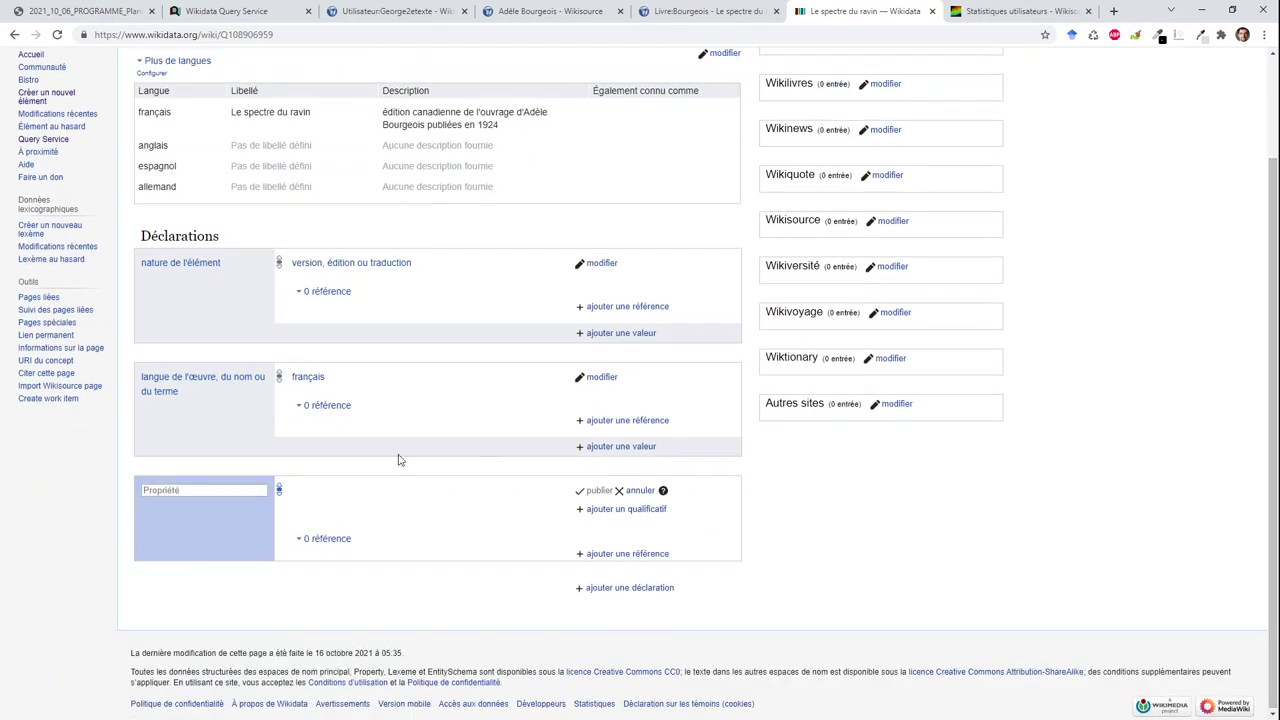
pyautogui.click(232, 488)
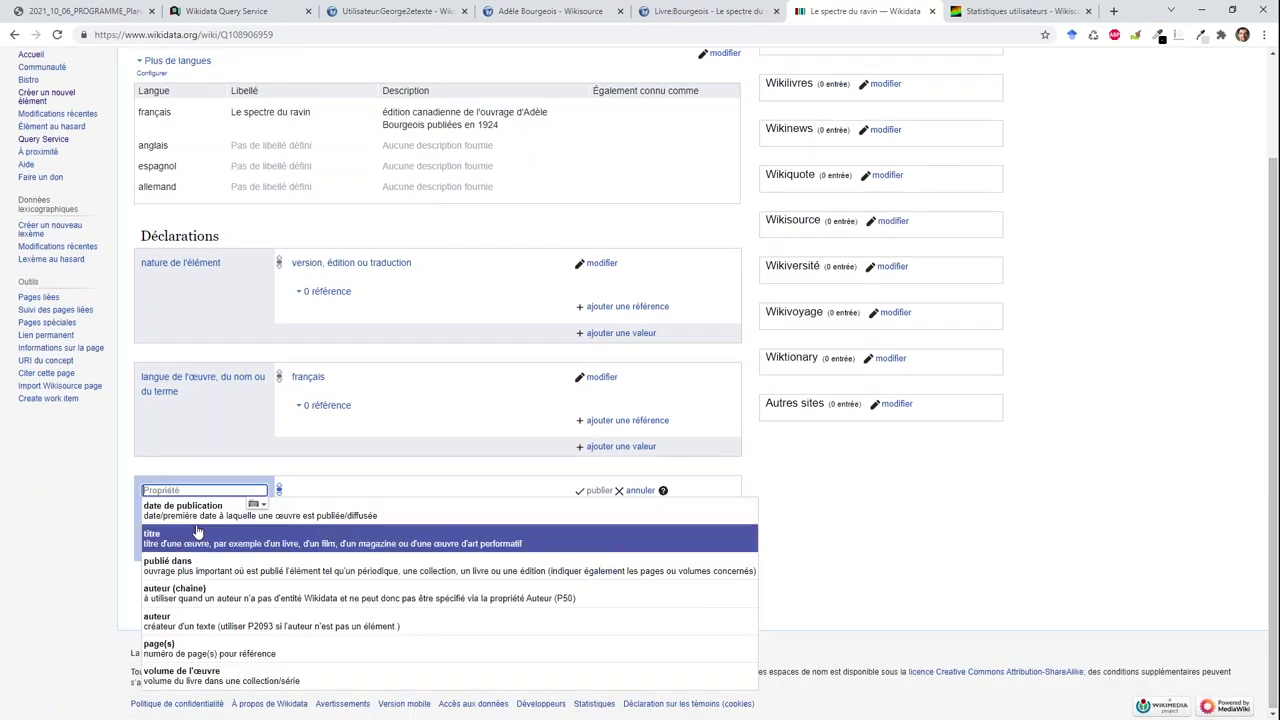
pyautogui.click(189, 512)
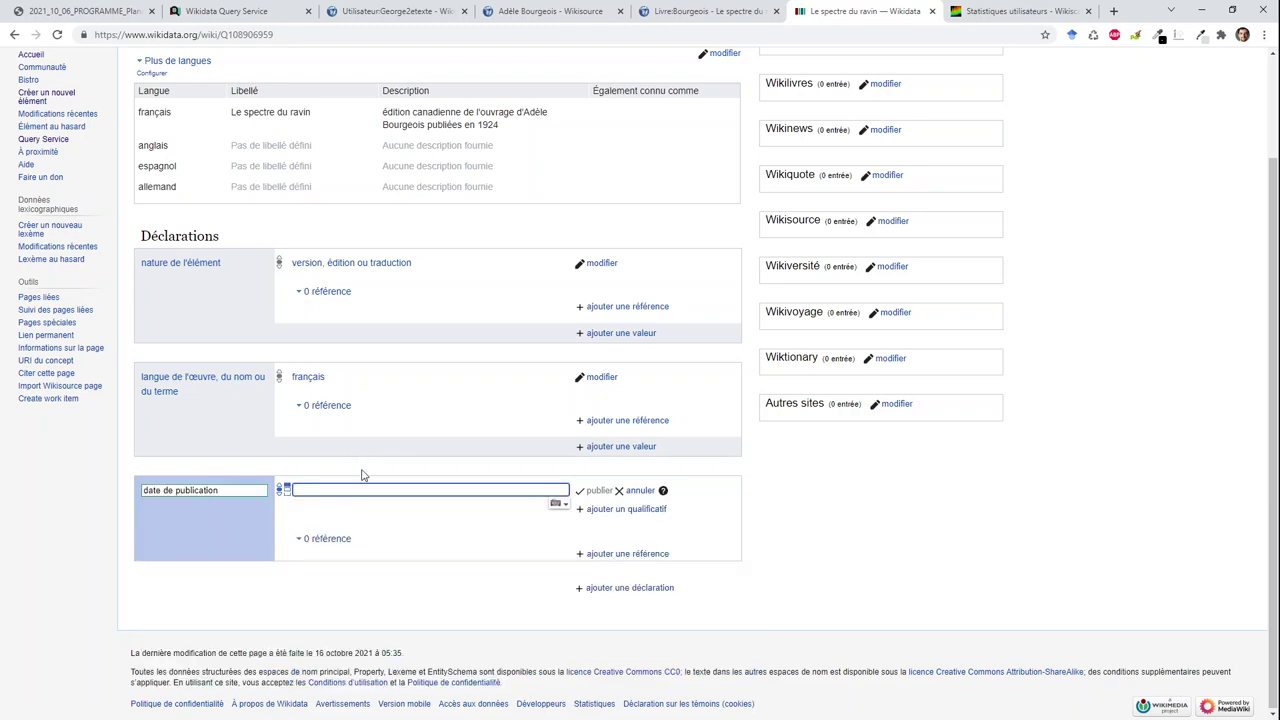
pyautogui.write('1924')
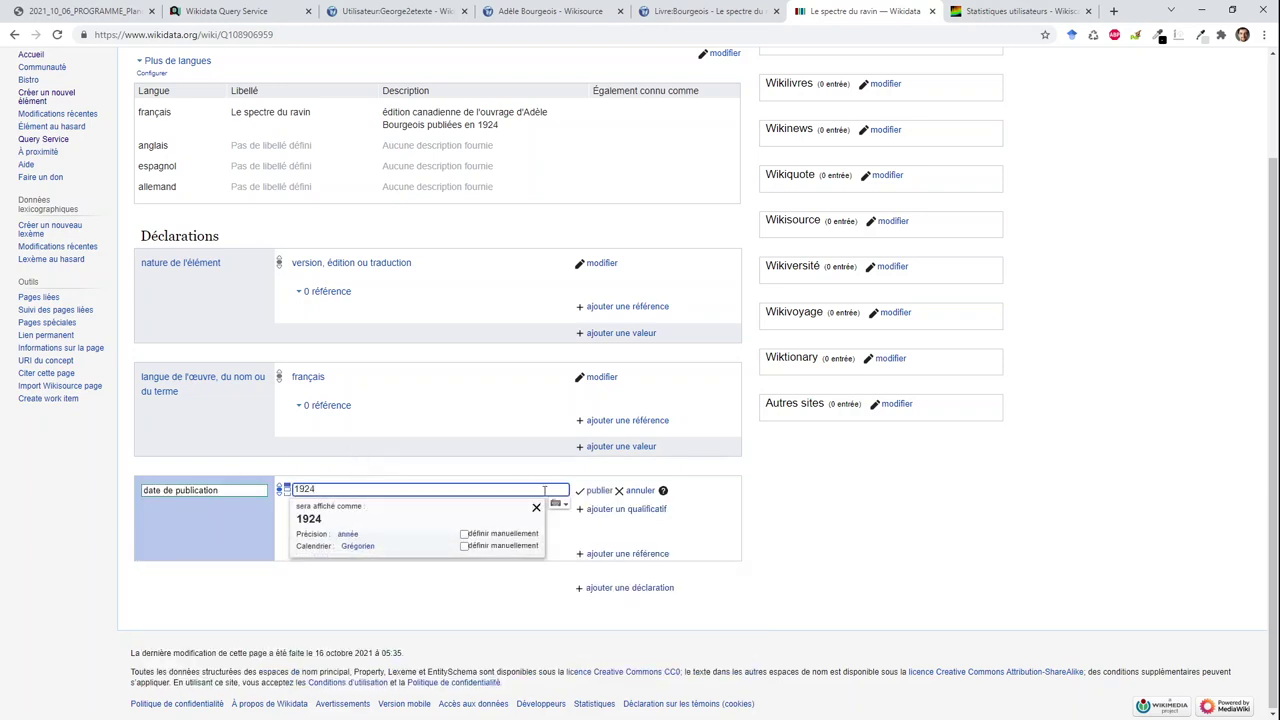
pyautogui.click(593, 491)
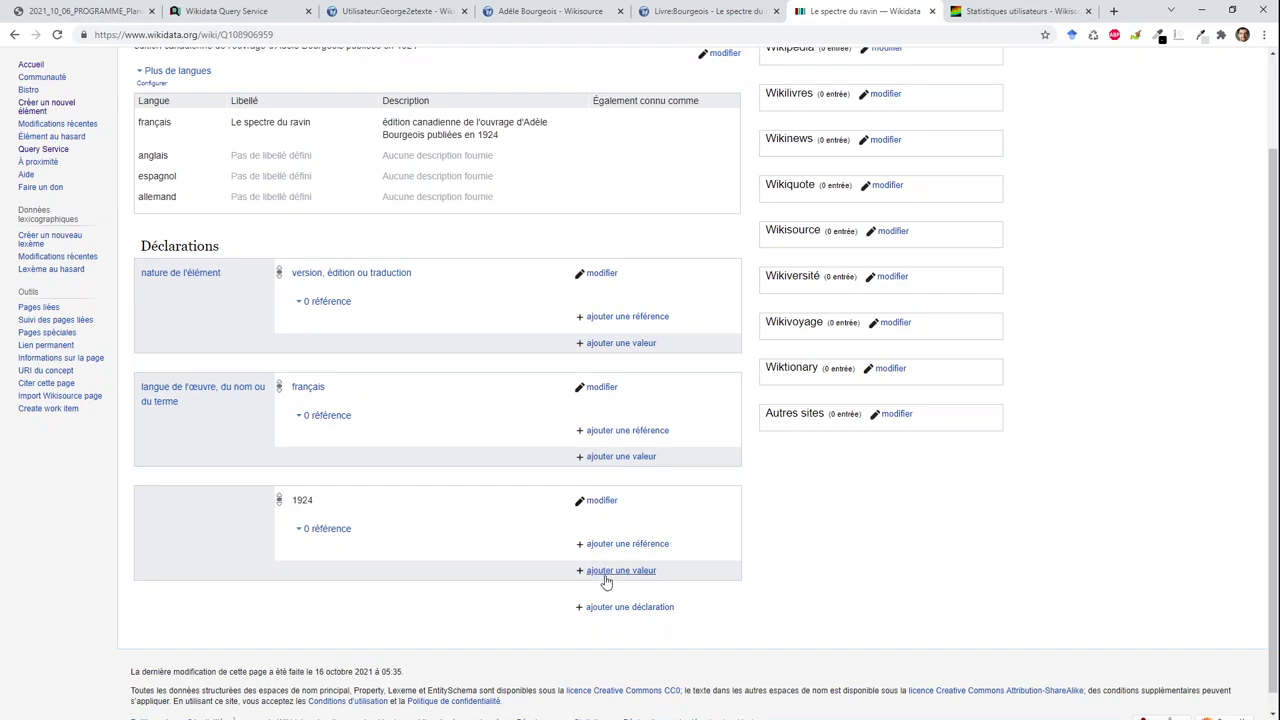
# - Add and publish a "titre" statement with the item's label, Le spectre du ravin, and the language set to français
pyautogui.click(615, 608)
pyautogui.write('titre')
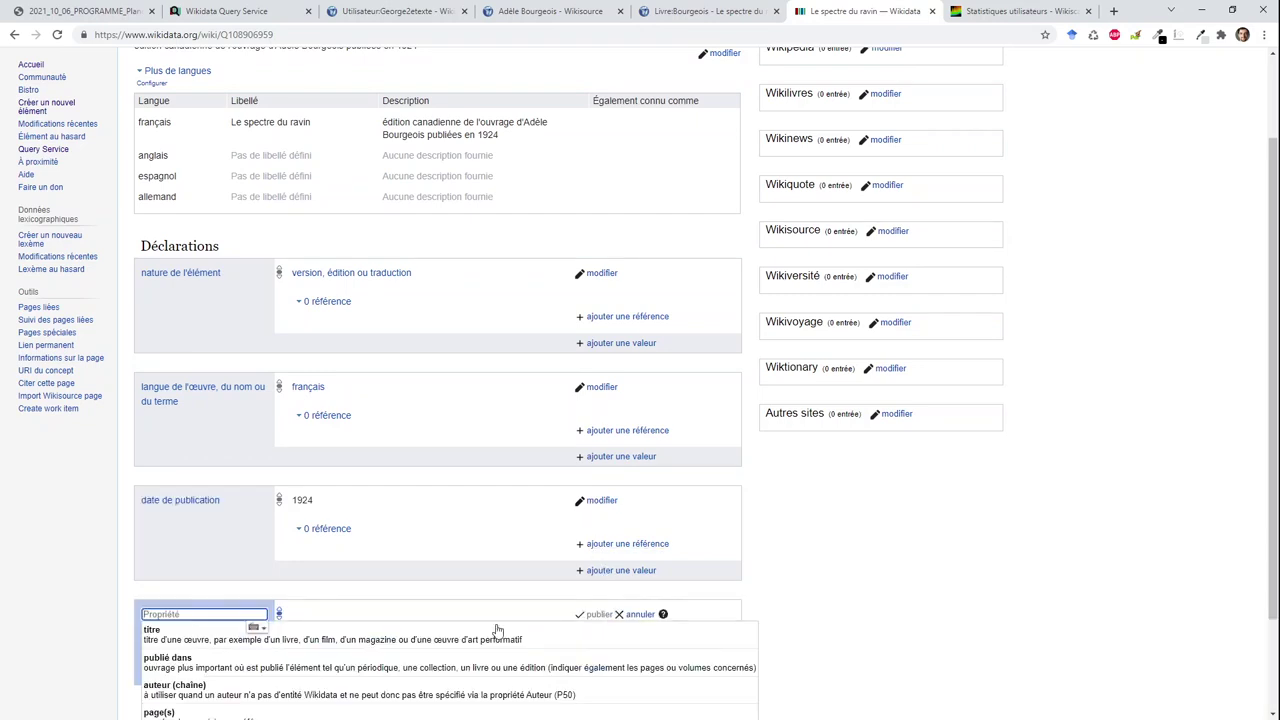
pyautogui.click(425, 634)
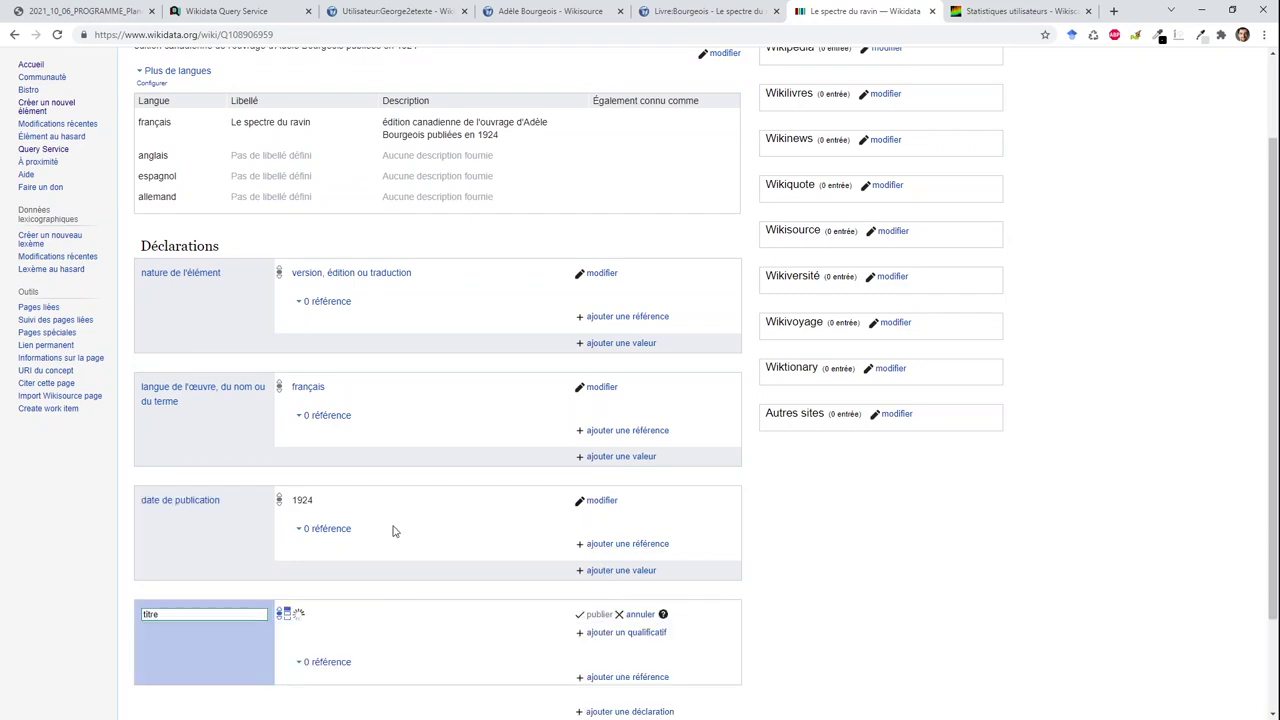
pyautogui.tripleClick(310, 122)
pyautogui.hotkey('ctrl', 'c')
pyautogui.click(368, 620)
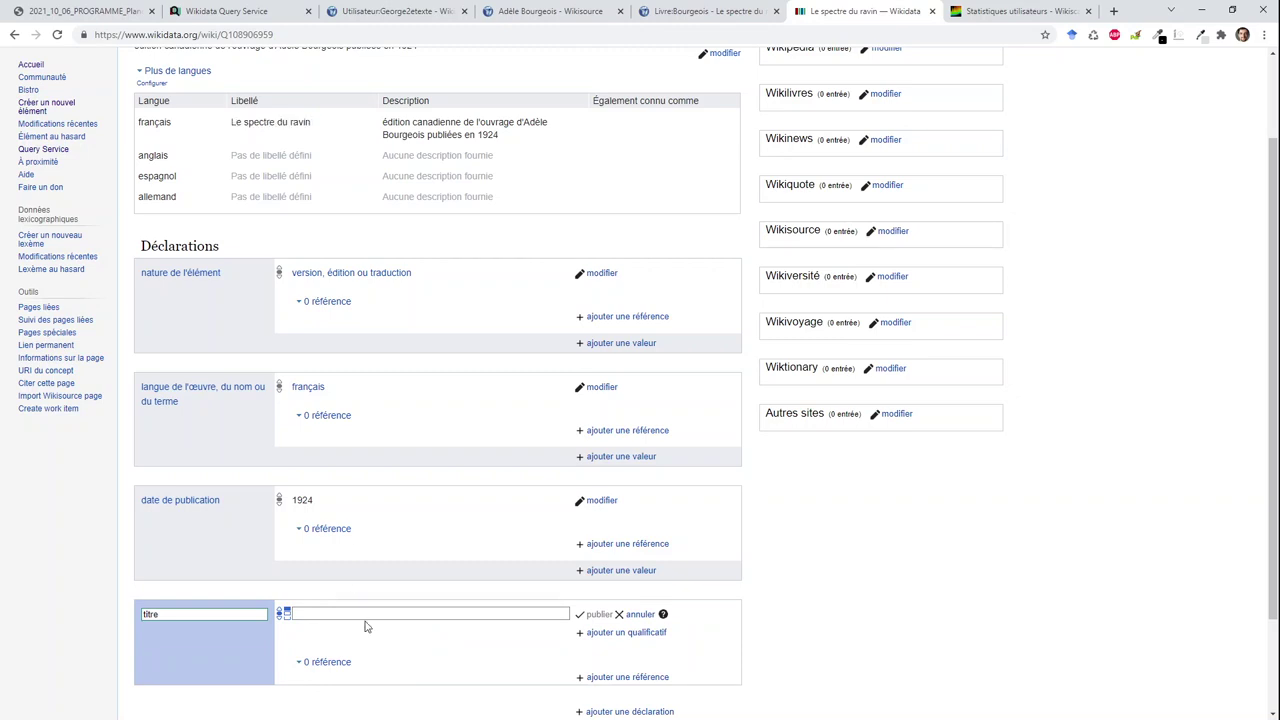
pyautogui.hotkey('ctrl', 'v')
pyautogui.click(378, 635)
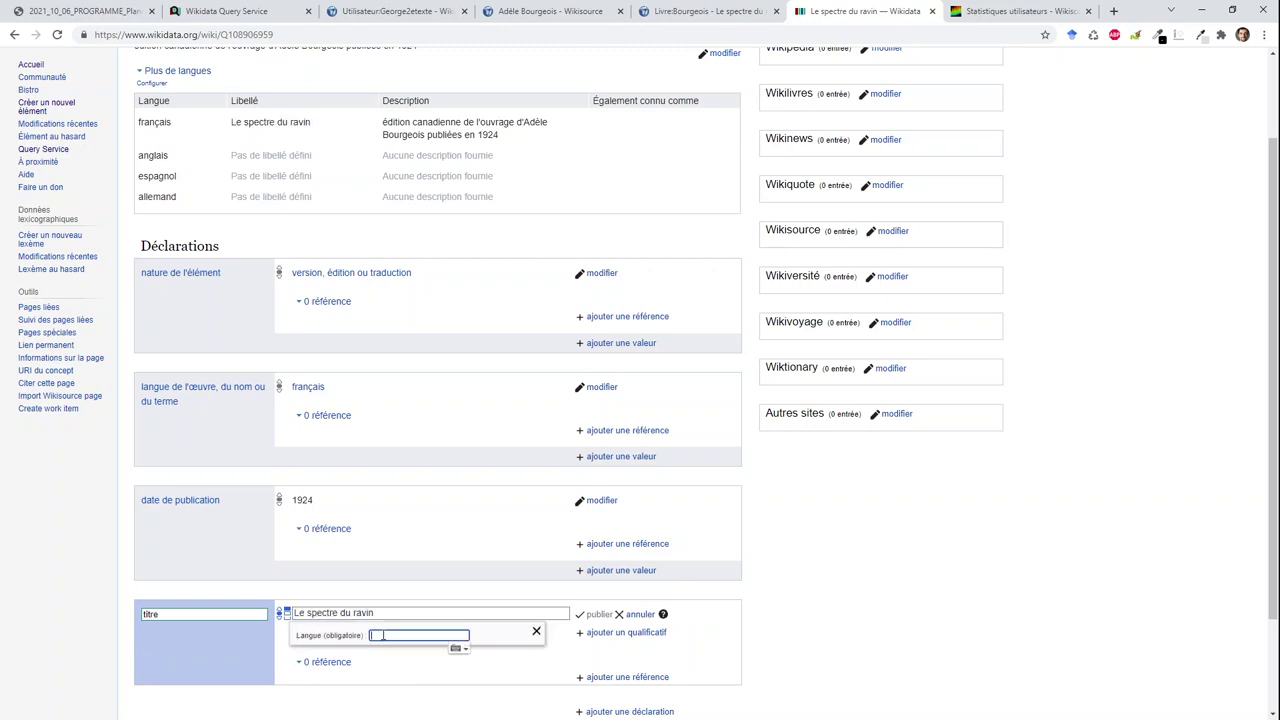
pyautogui.write('fr')
pyautogui.click(405, 644)
pyautogui.click(598, 614)
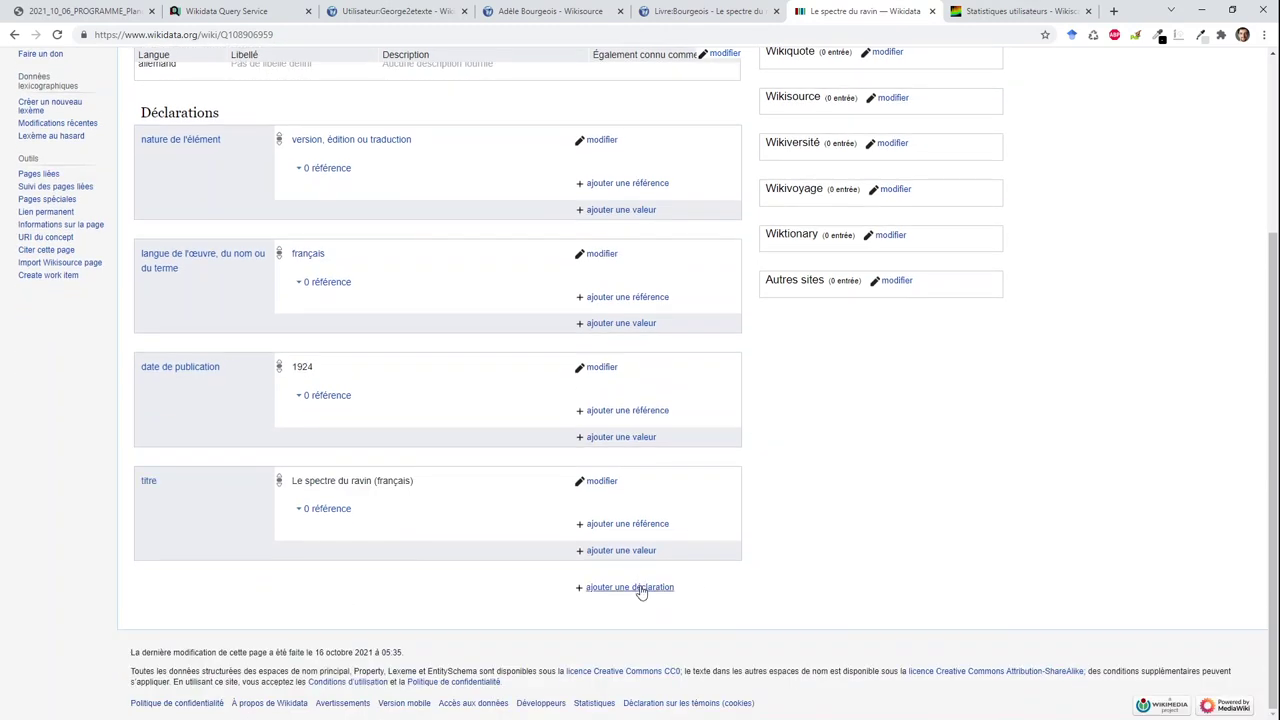
# - Add and publish an "auteur" statement linking to Adèle Bourgeois, using the item property rather than "auteur (chaîne)"
pyautogui.click(645, 587)
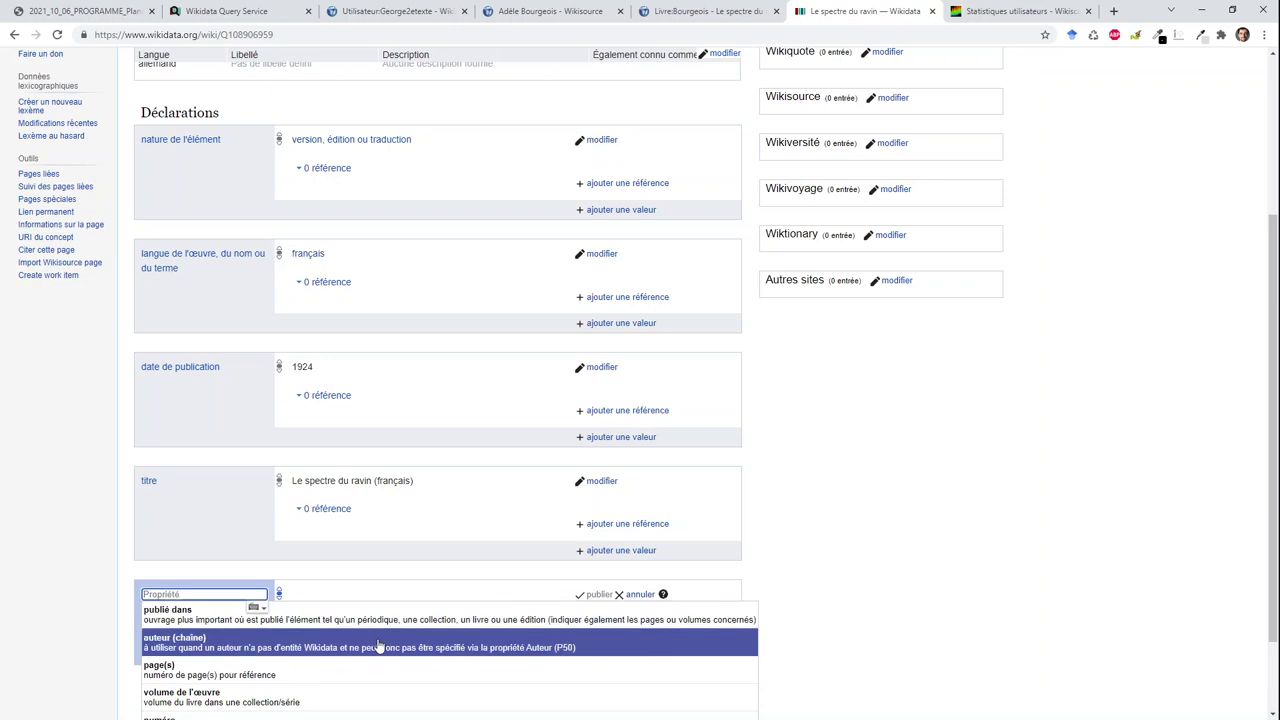
pyautogui.write('auteur')
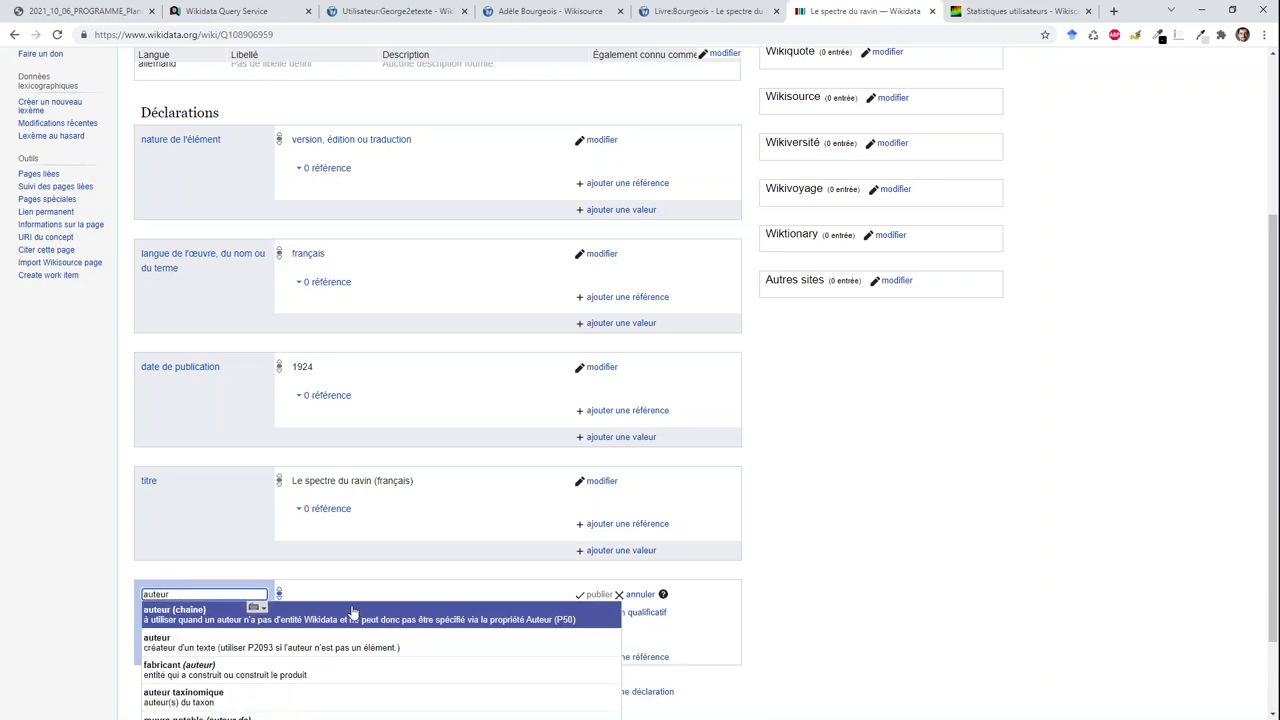
pyautogui.click(352, 615)
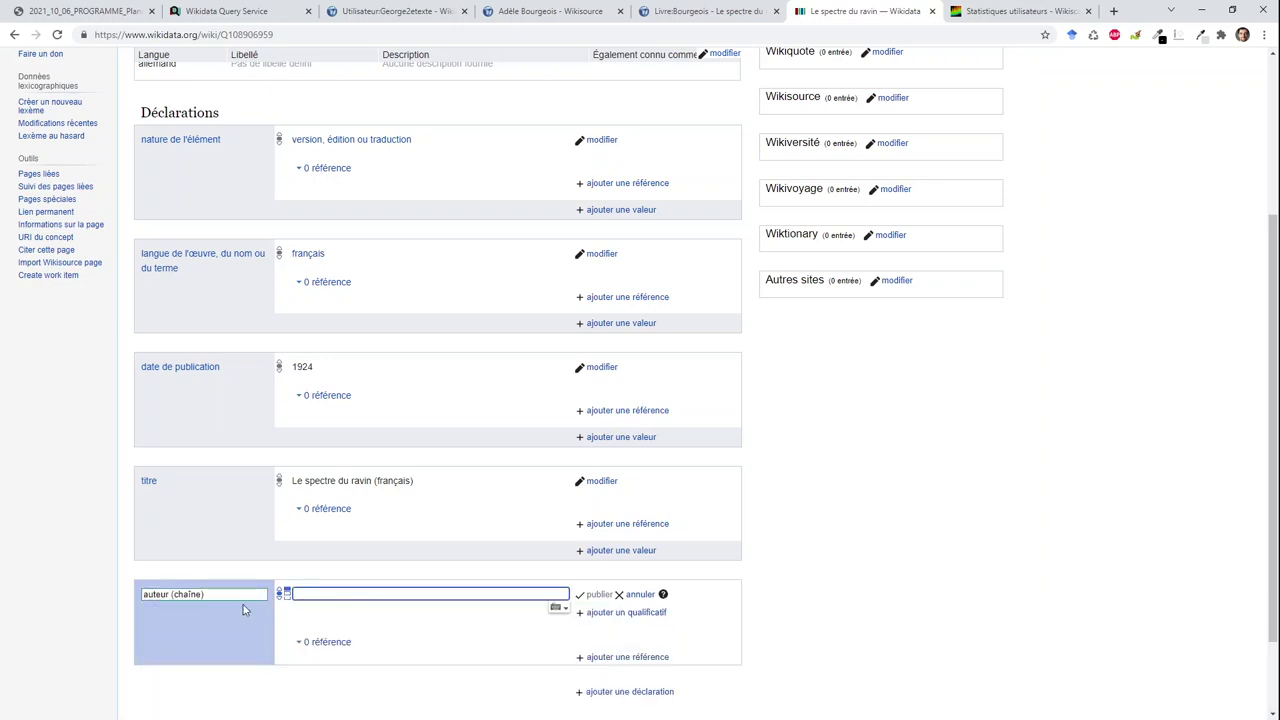
pyautogui.click(204, 596)
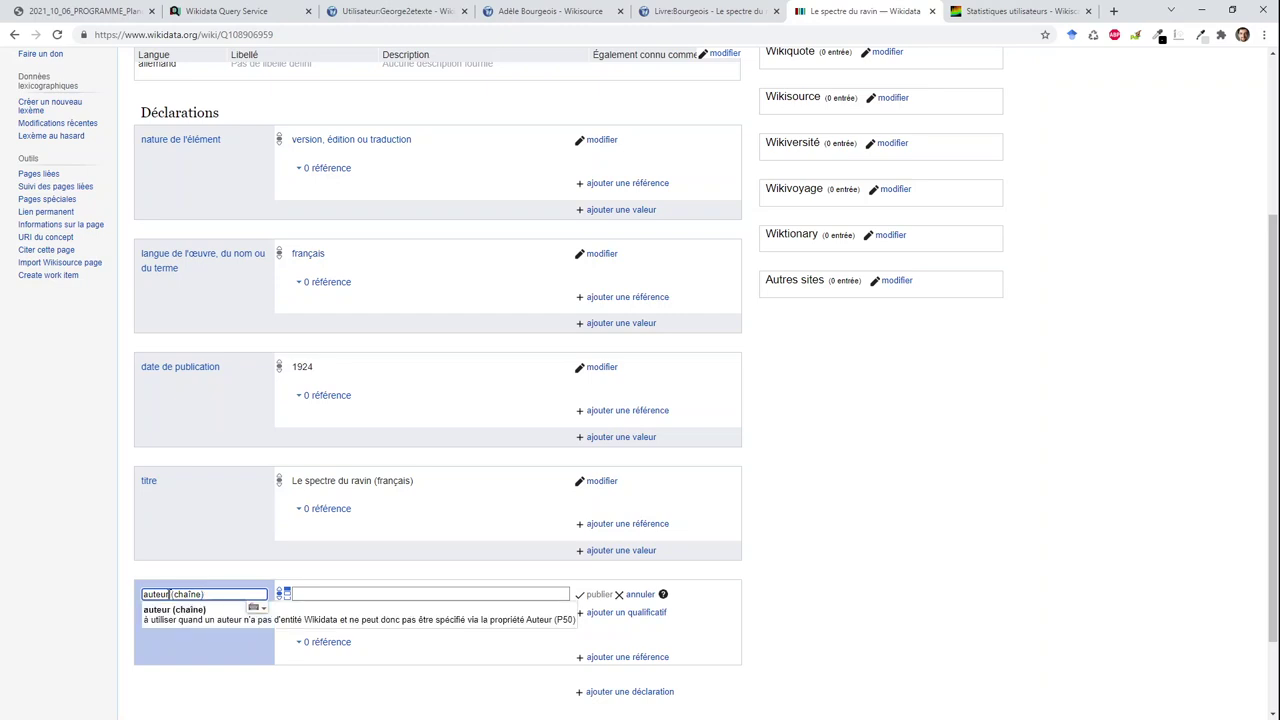
pyautogui.moveTo(168, 596); pyautogui.dragTo(220, 598)
pyautogui.press('BackSpace')
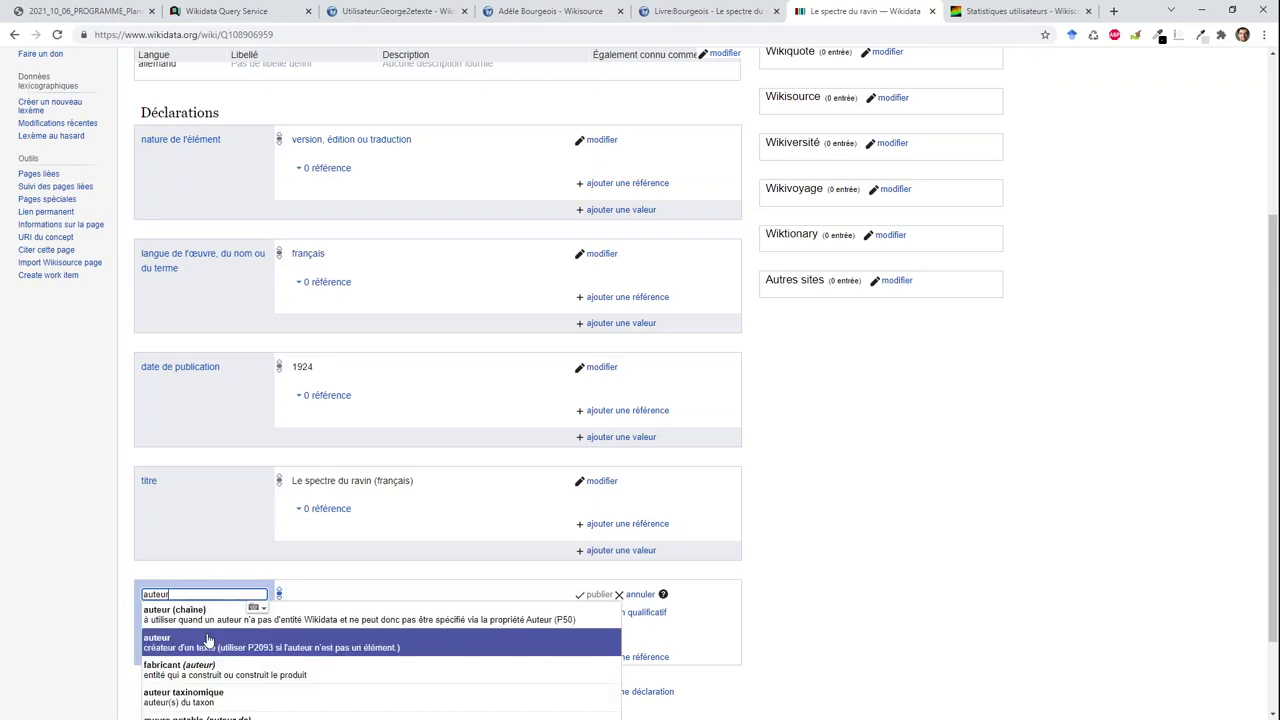
pyautogui.click(208, 637)
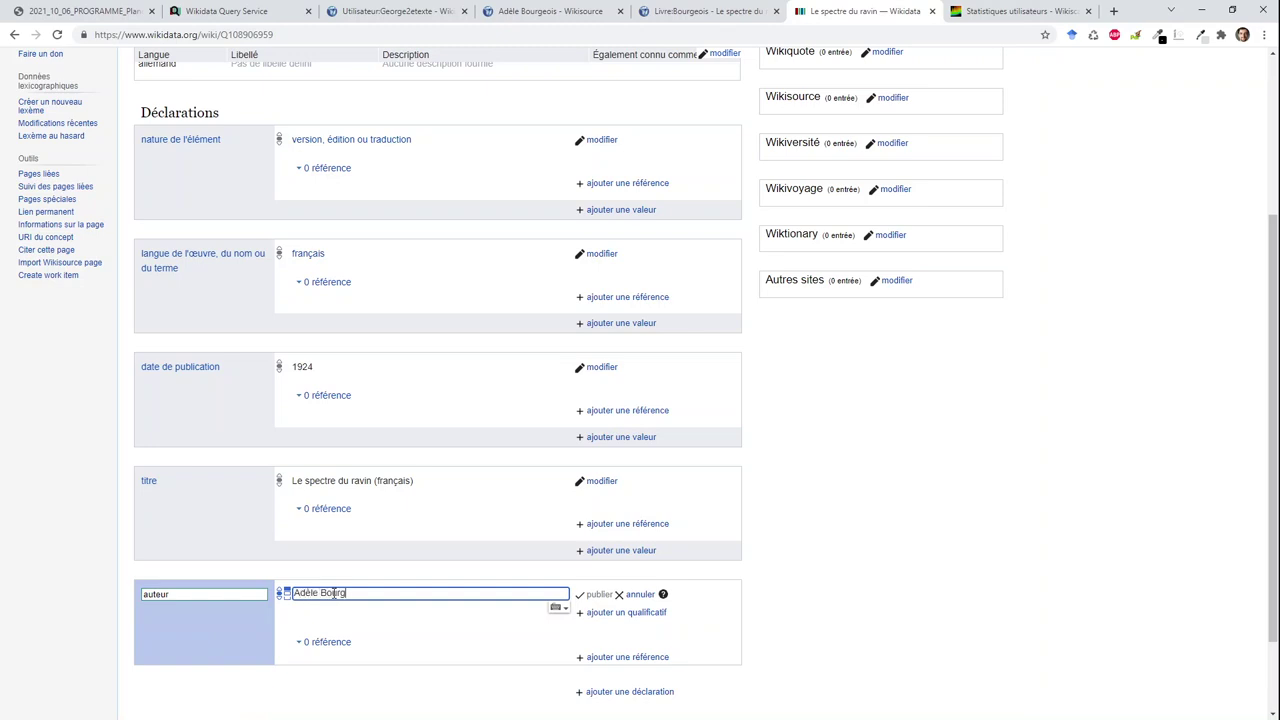
pyautogui.click(348, 612)
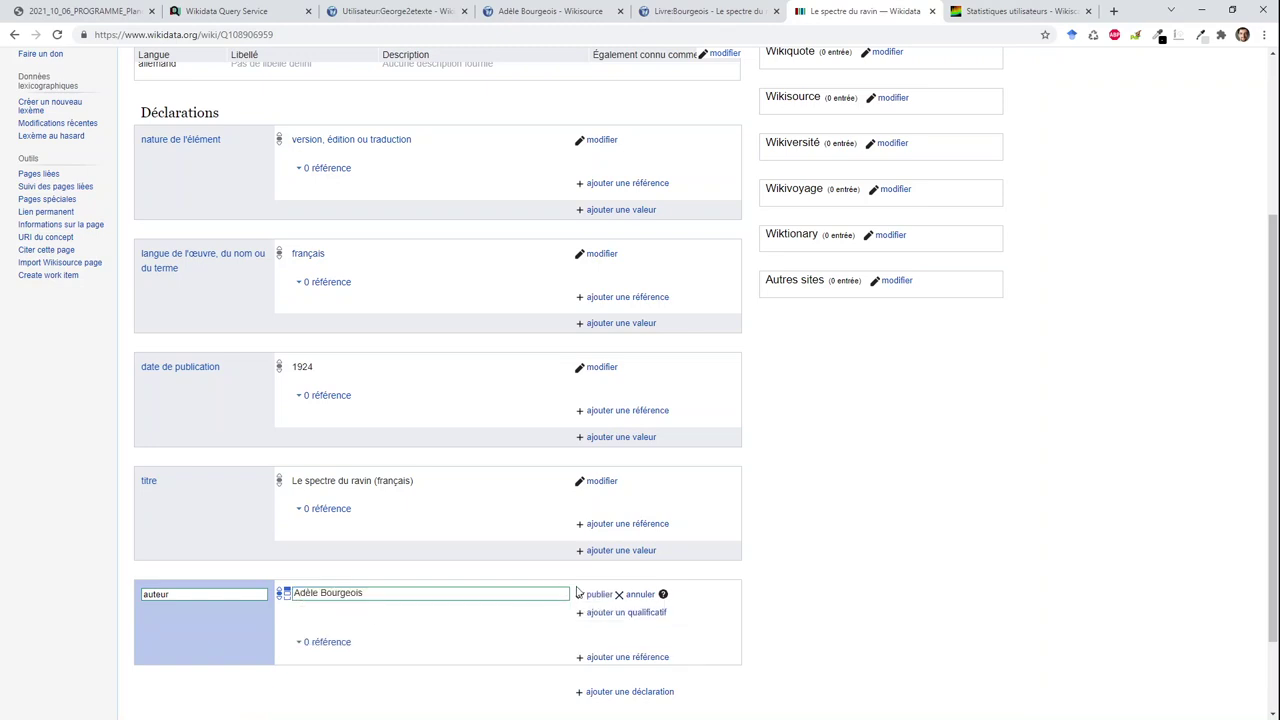
pyautogui.click(594, 594)
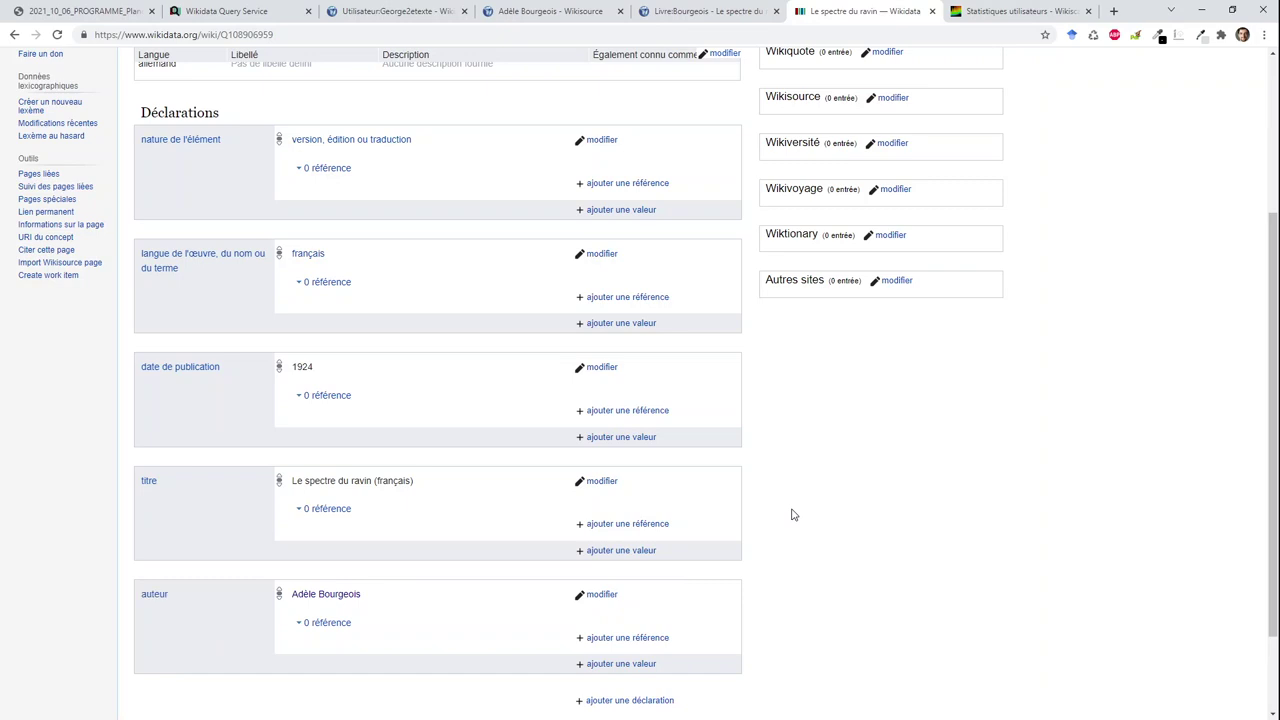
pyautogui.scroll(-2, 793, 514)
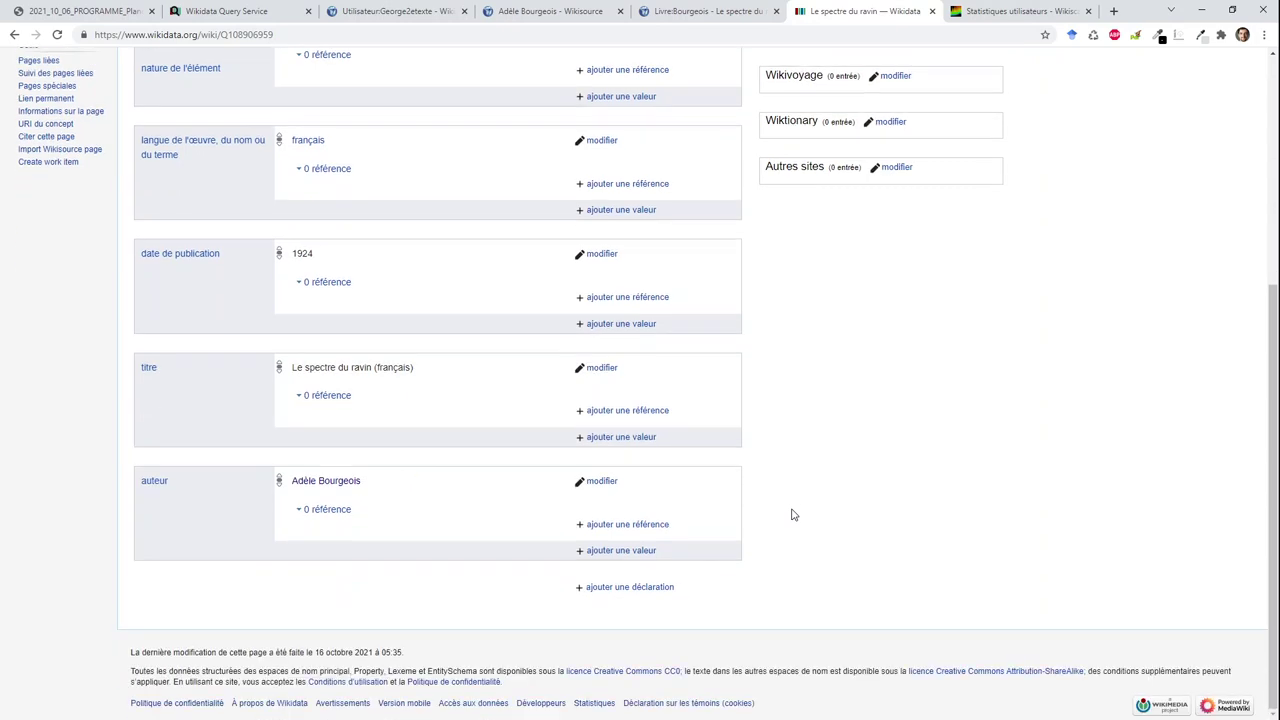
# - Add and publish a "page d'index Wikisource" statement with the address of the book's index page, Livre:Bourgeois_-_Le_spectre_du_ravin,_1924.djvu, on French Wikisource
pyautogui.click(613, 594)
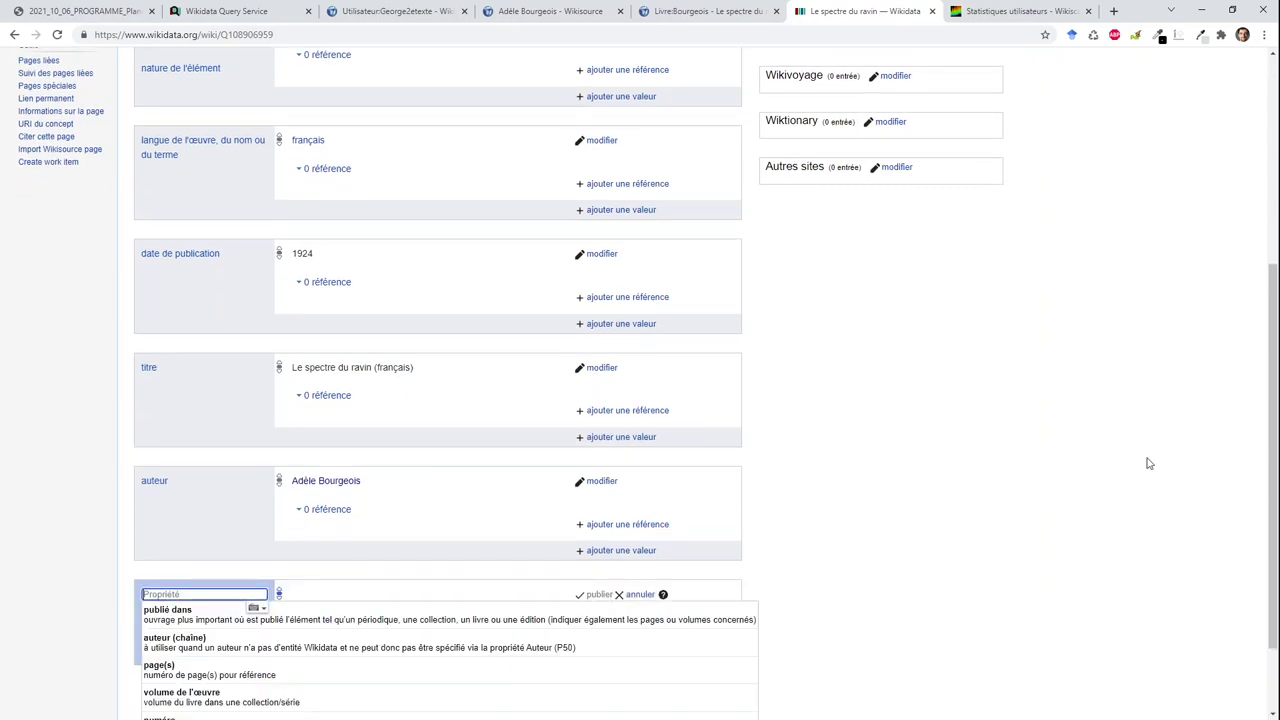
pyautogui.moveTo(1274, 460); pyautogui.dragTo(1275, 520)
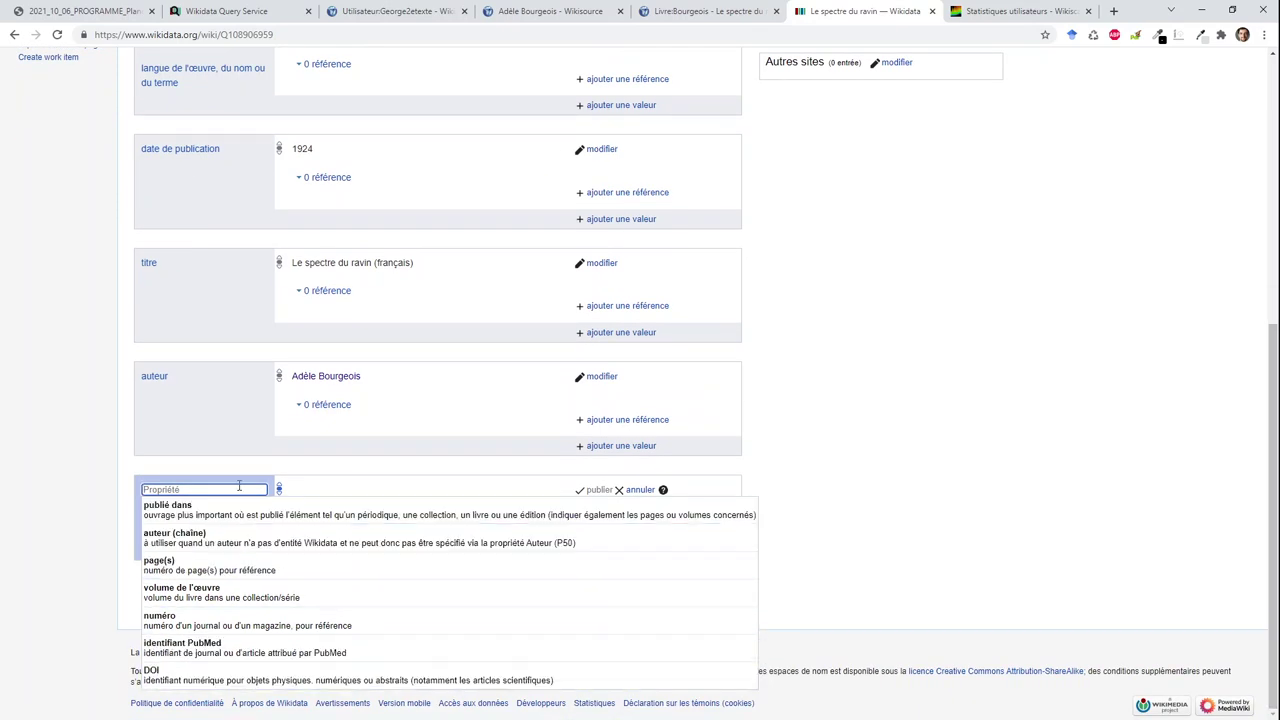
pyautogui.write('wikisour')
pyautogui.click(210, 510)
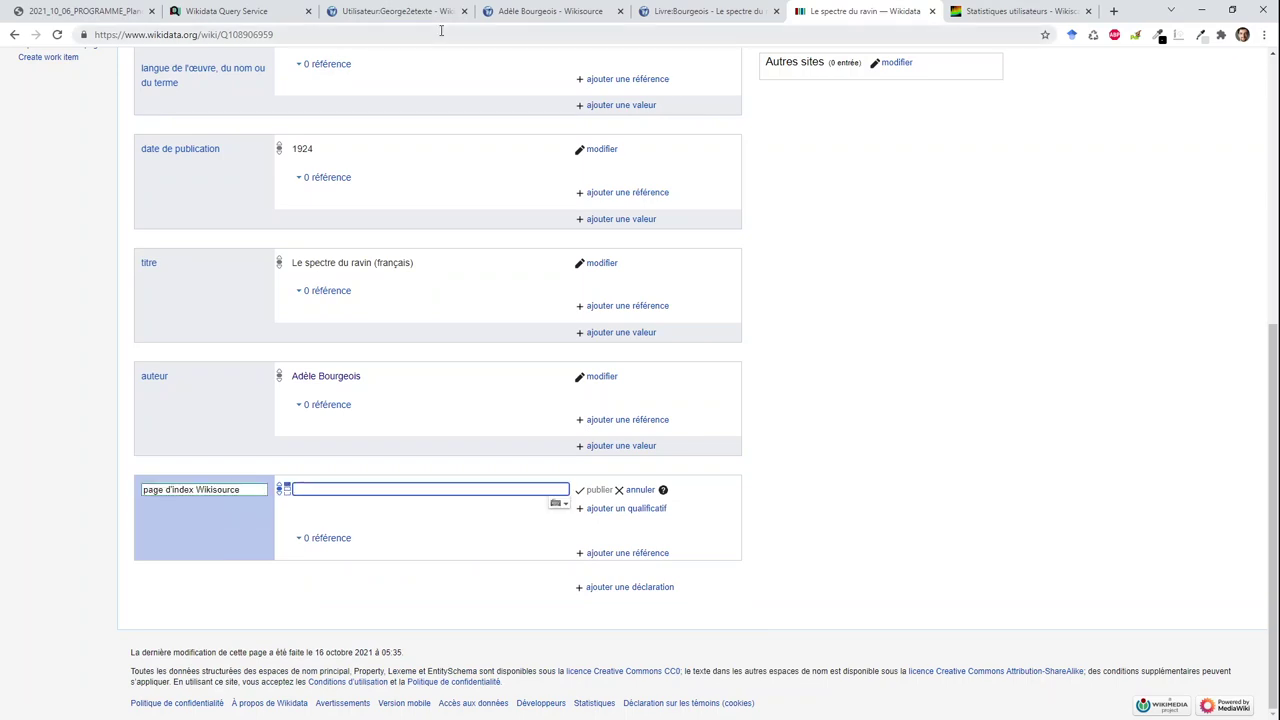
pyautogui.click(665, 14)
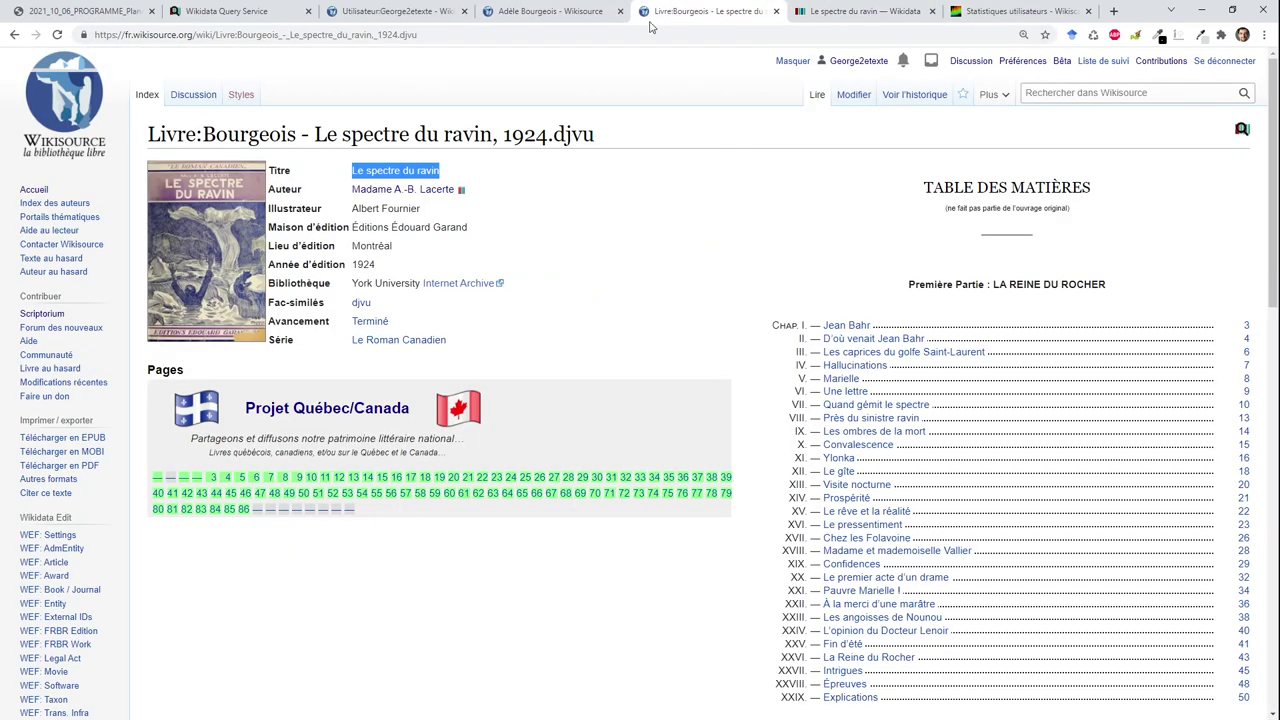
pyautogui.click(278, 36)
pyautogui.hotkey('ctrl', 'c')
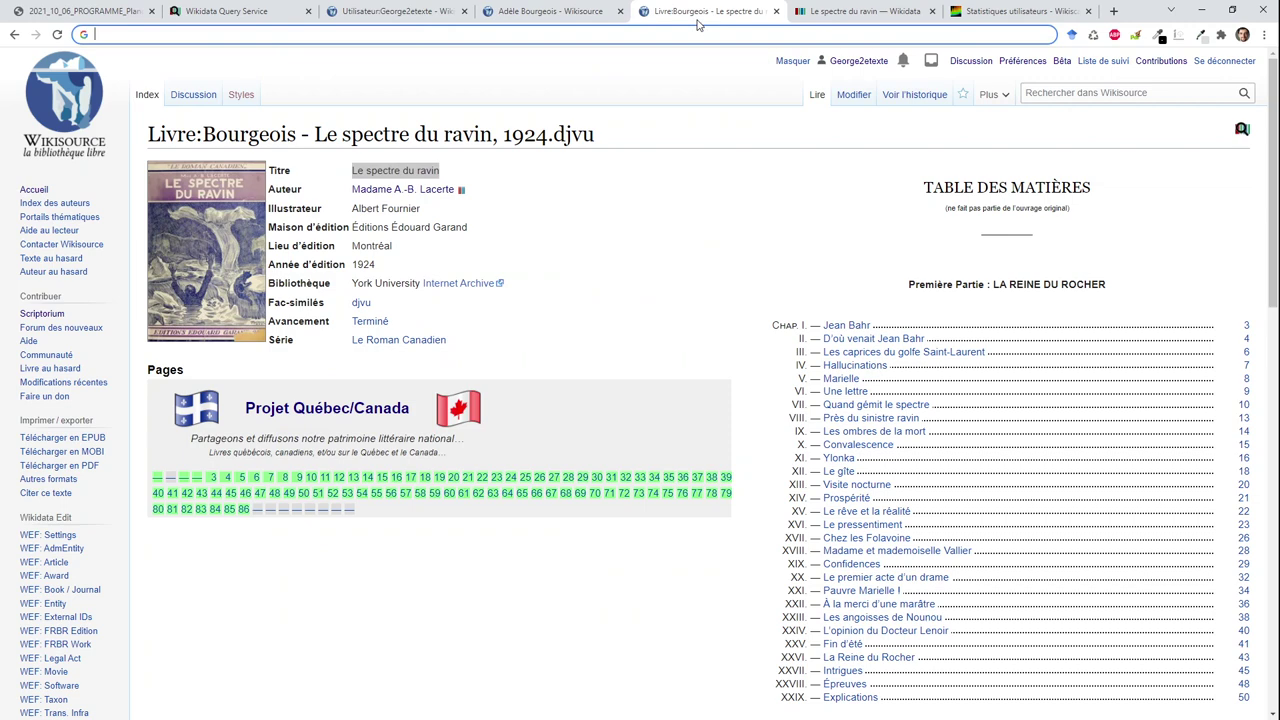
pyautogui.click(830, 14)
pyautogui.hotkey('ctrl', 'v')
pyautogui.click(594, 490)
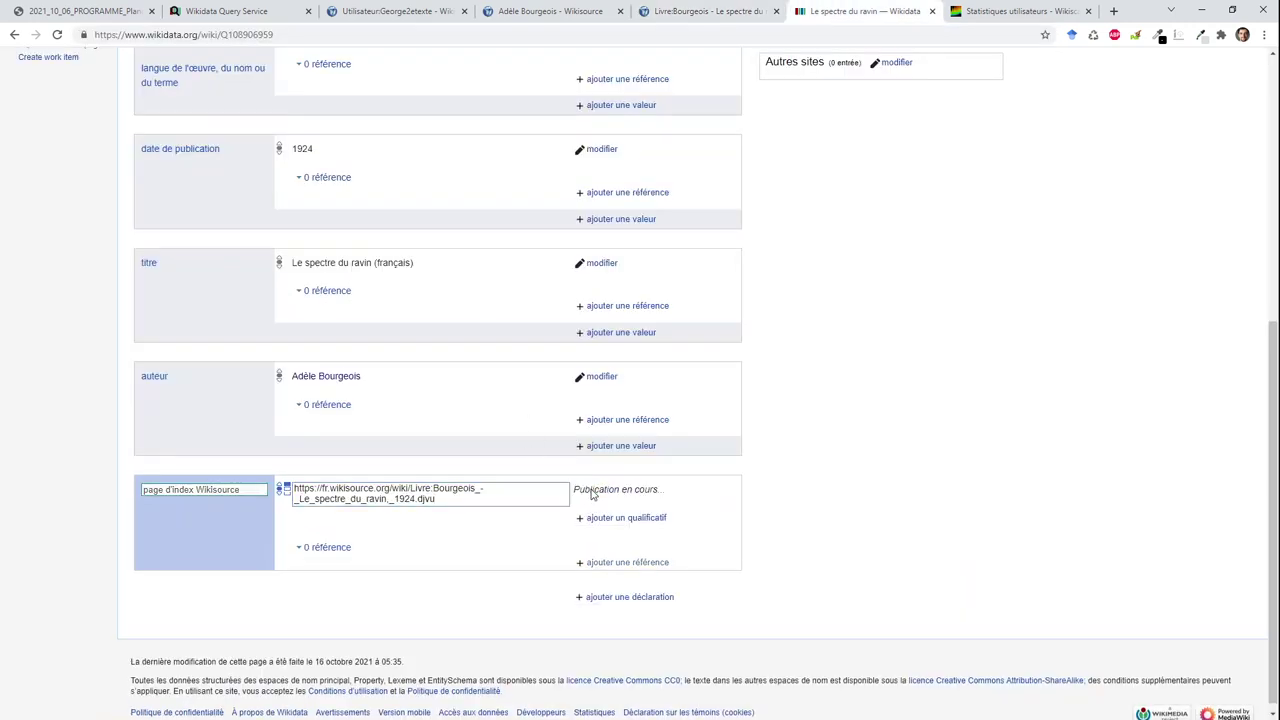
# - Add and publish a "fac-similé" statement with the file Bourgeois - Le spectre du ravin, 1924.djvu, using the name from the Wikisource index page title
pyautogui.click(596, 609)
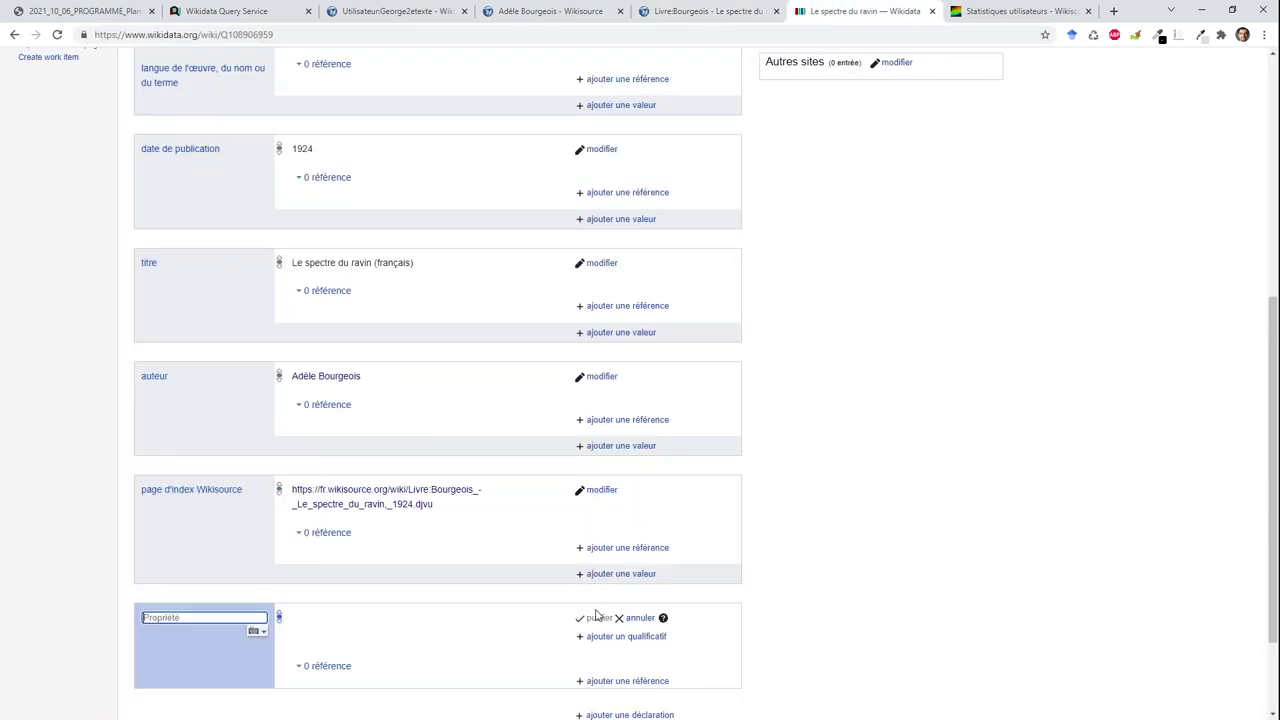
pyautogui.write('l')
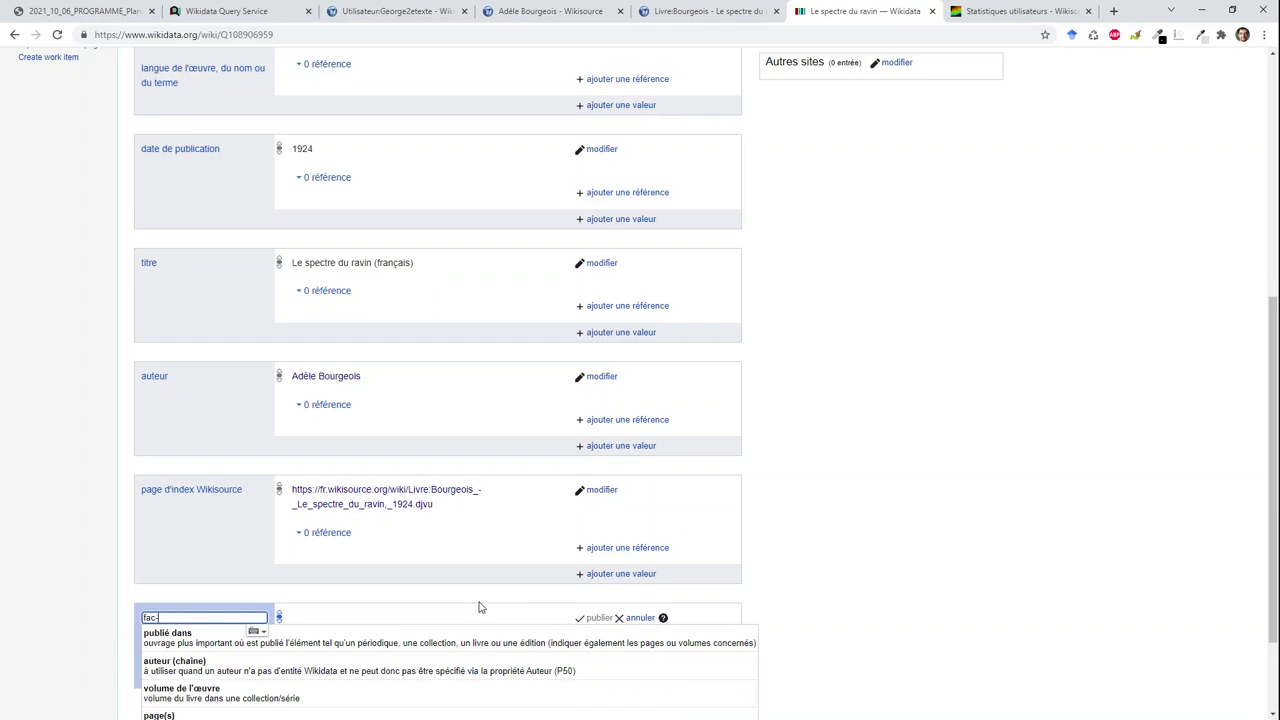
pyautogui.write('ac-similé')
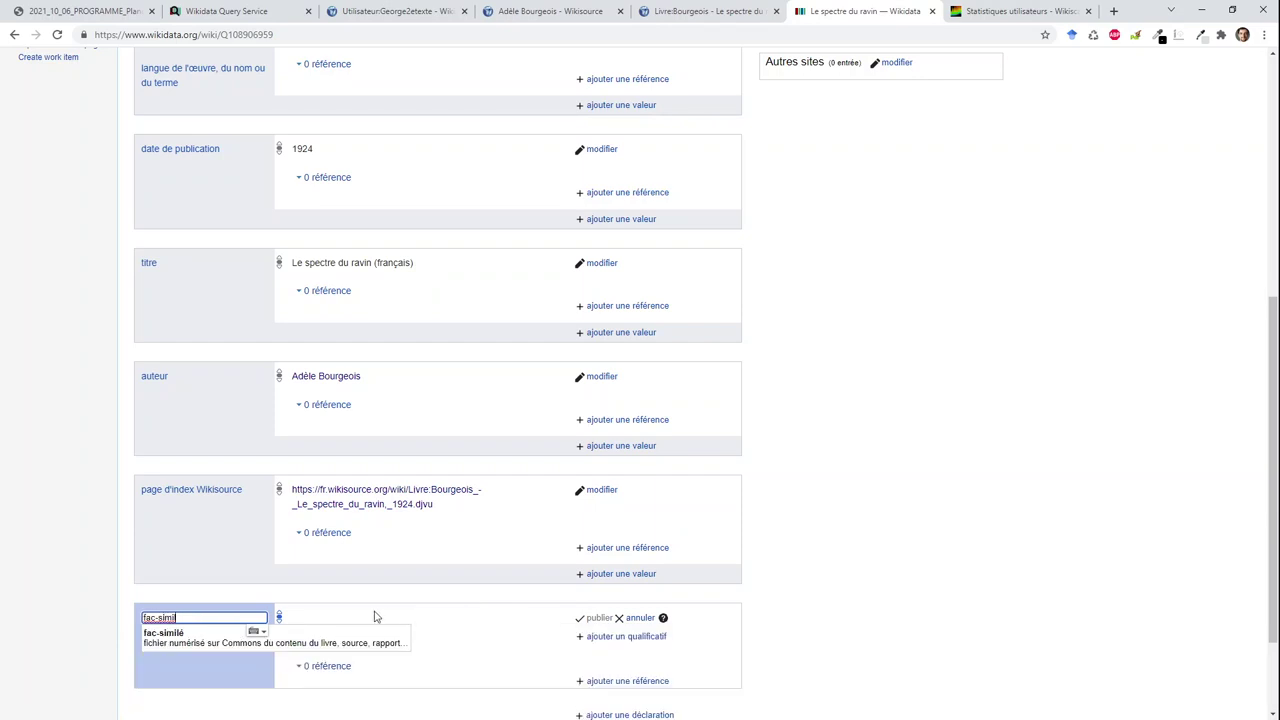
pyautogui.click(334, 646)
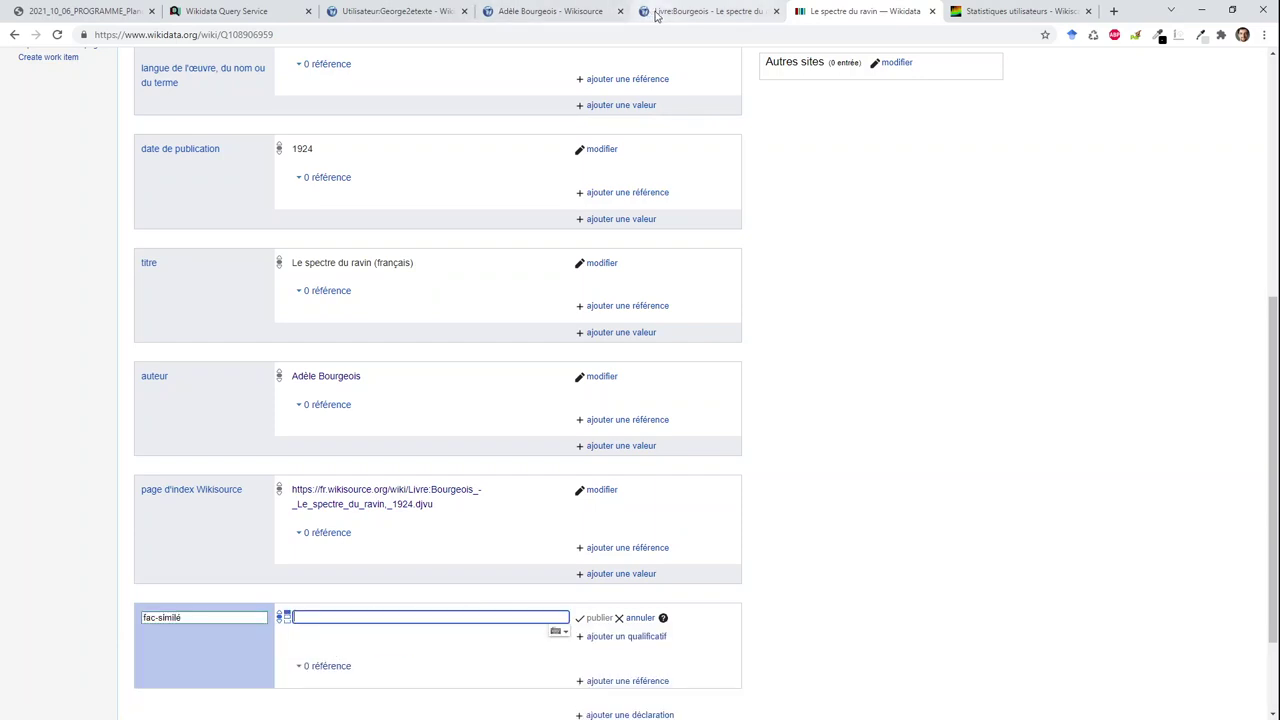
pyautogui.click(656, 12)
pyautogui.click(485, 215)
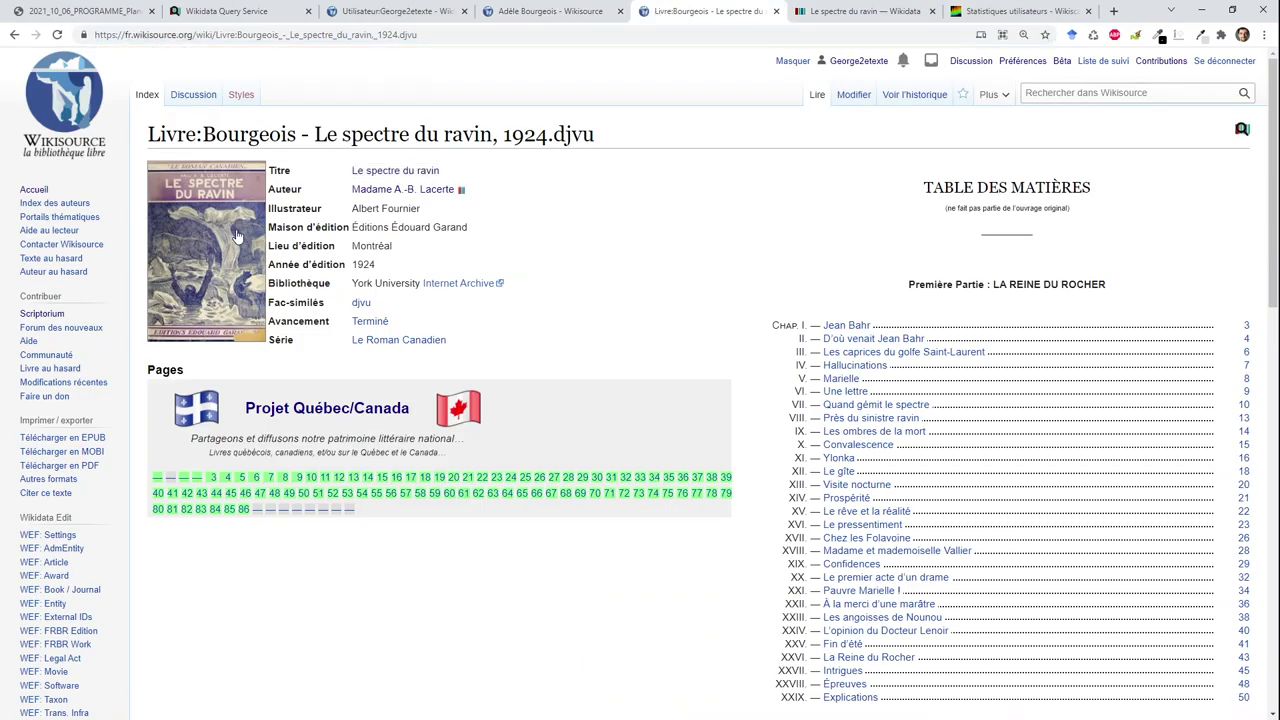
pyautogui.moveTo(204, 128); pyautogui.dragTo(613, 124)
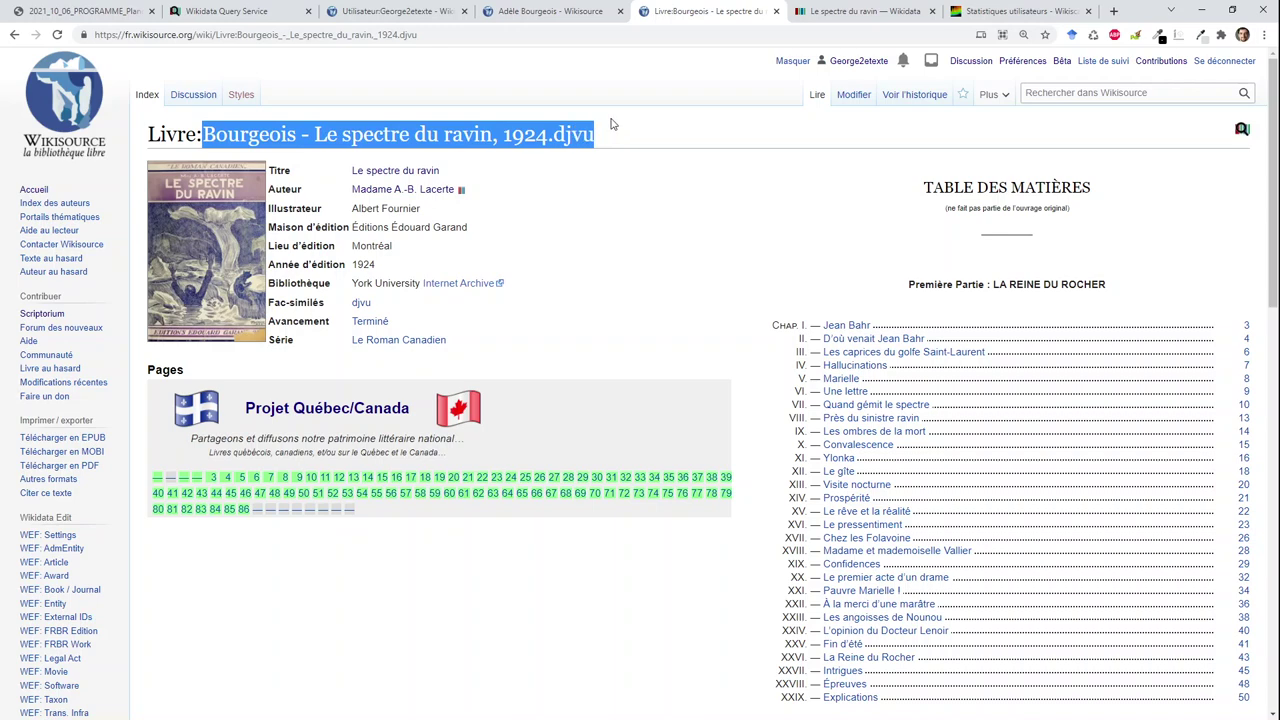
pyautogui.click(812, 12)
pyautogui.hotkey('ctrl', 'v')
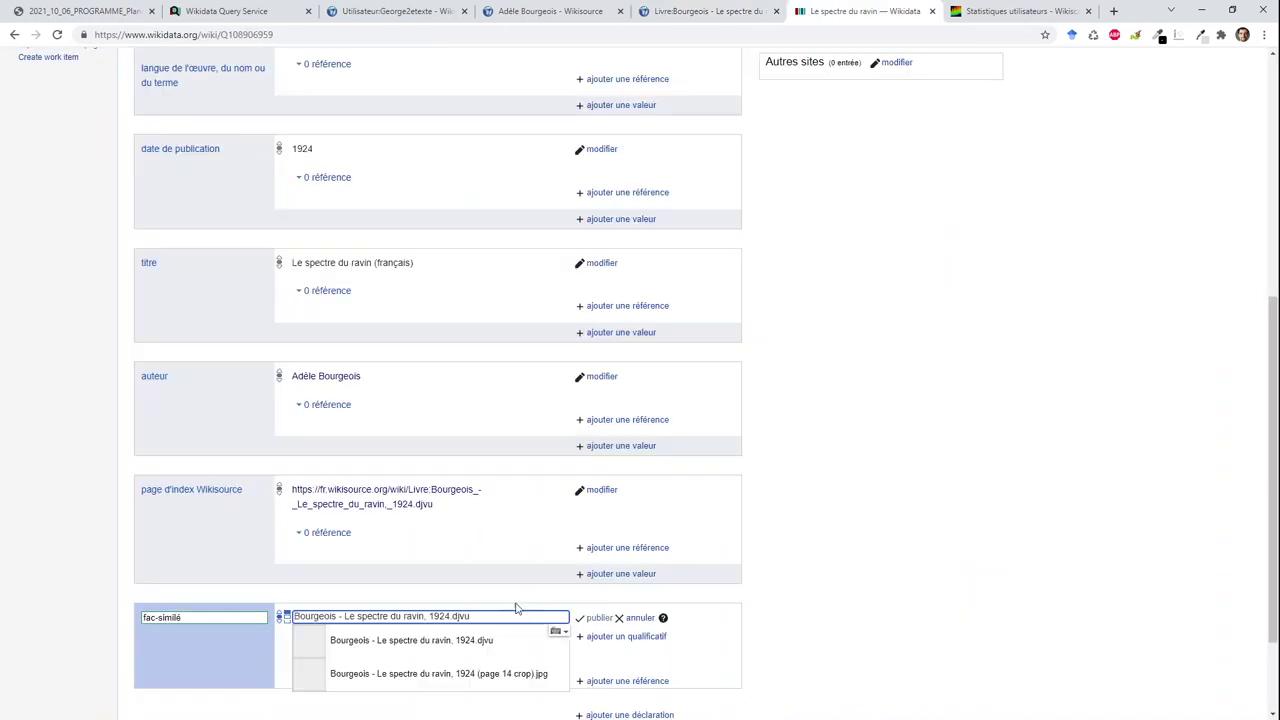
pyautogui.click(490, 638)
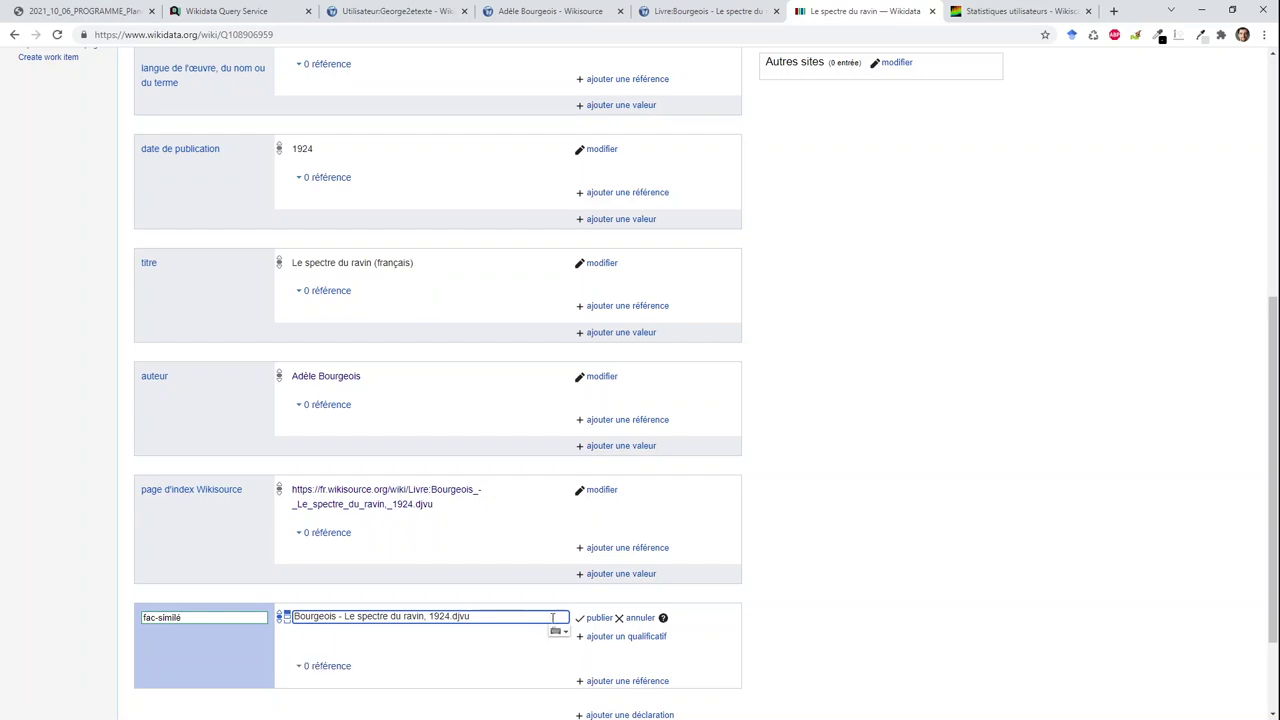
pyautogui.click(596, 619)
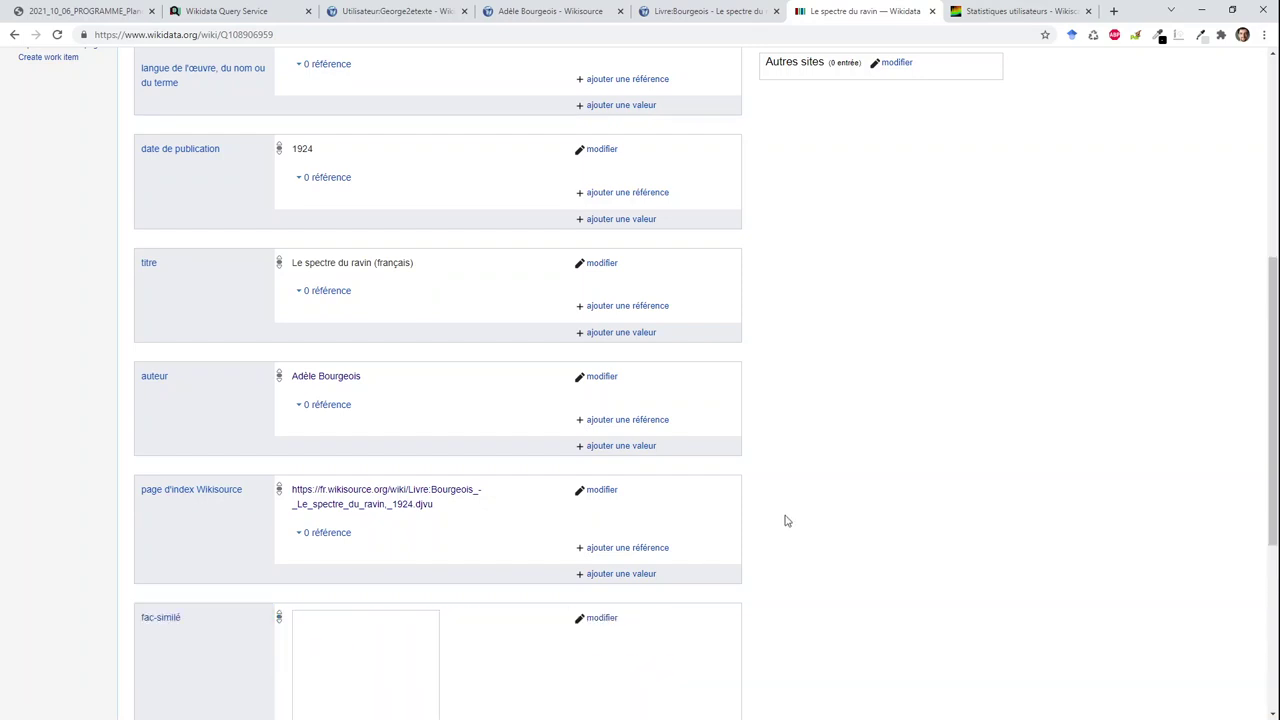
# - Start a new statement, open the book's Internet Archive page from its Wikisource index page and copy the identifier lespectreduravin00lace from the address
pyautogui.scroll(-2, 786, 521)
pyautogui.scroll(-3, 786, 521)
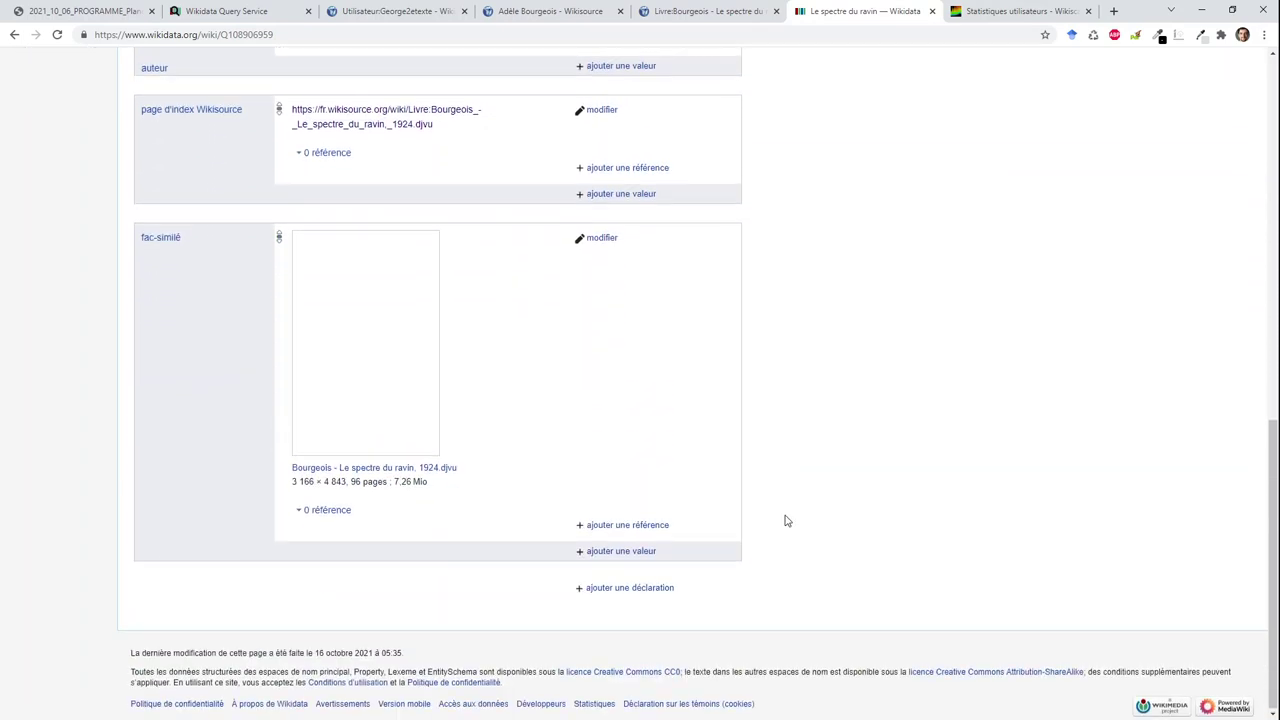
pyautogui.click(646, 587)
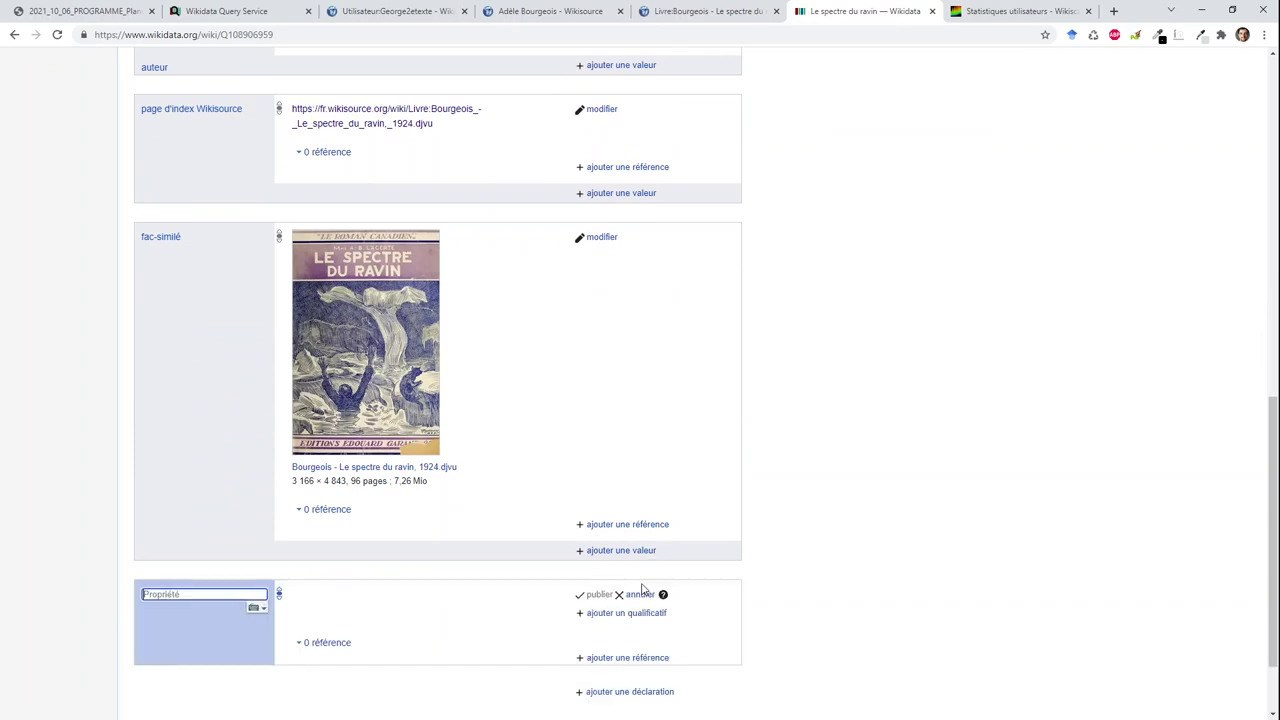
pyautogui.click(678, 12)
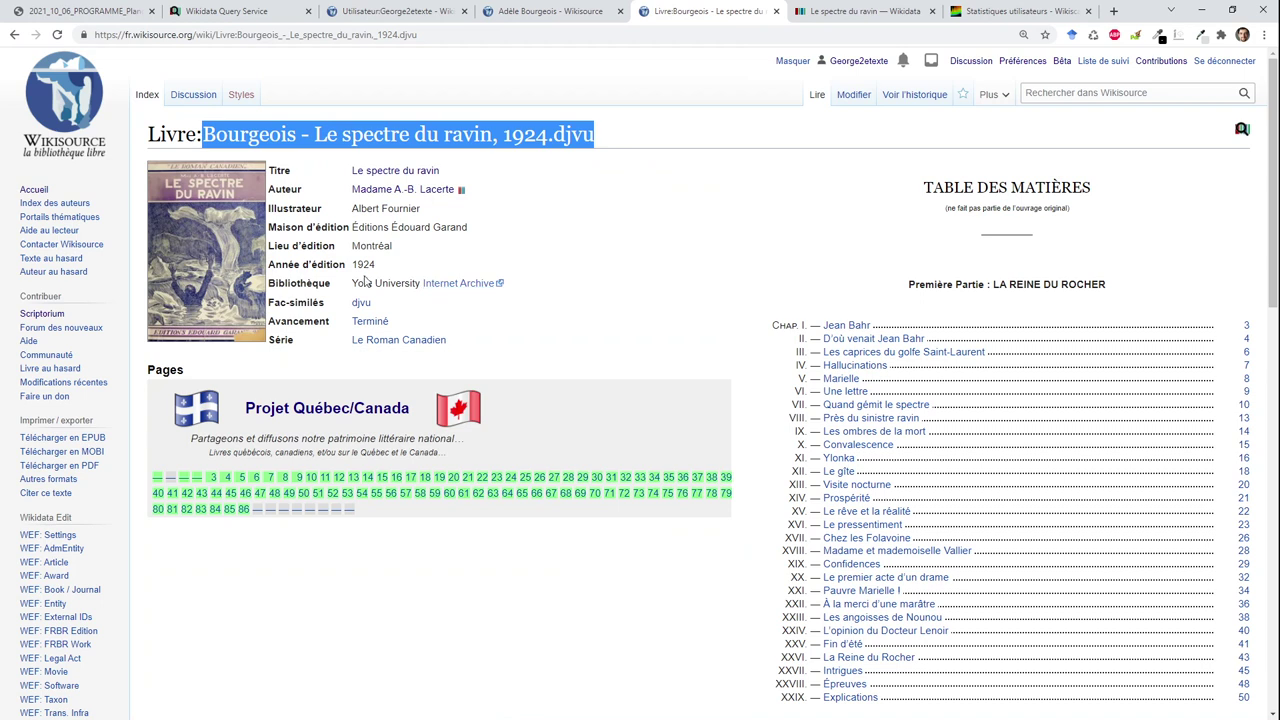
pyautogui.middleClick(452, 284)
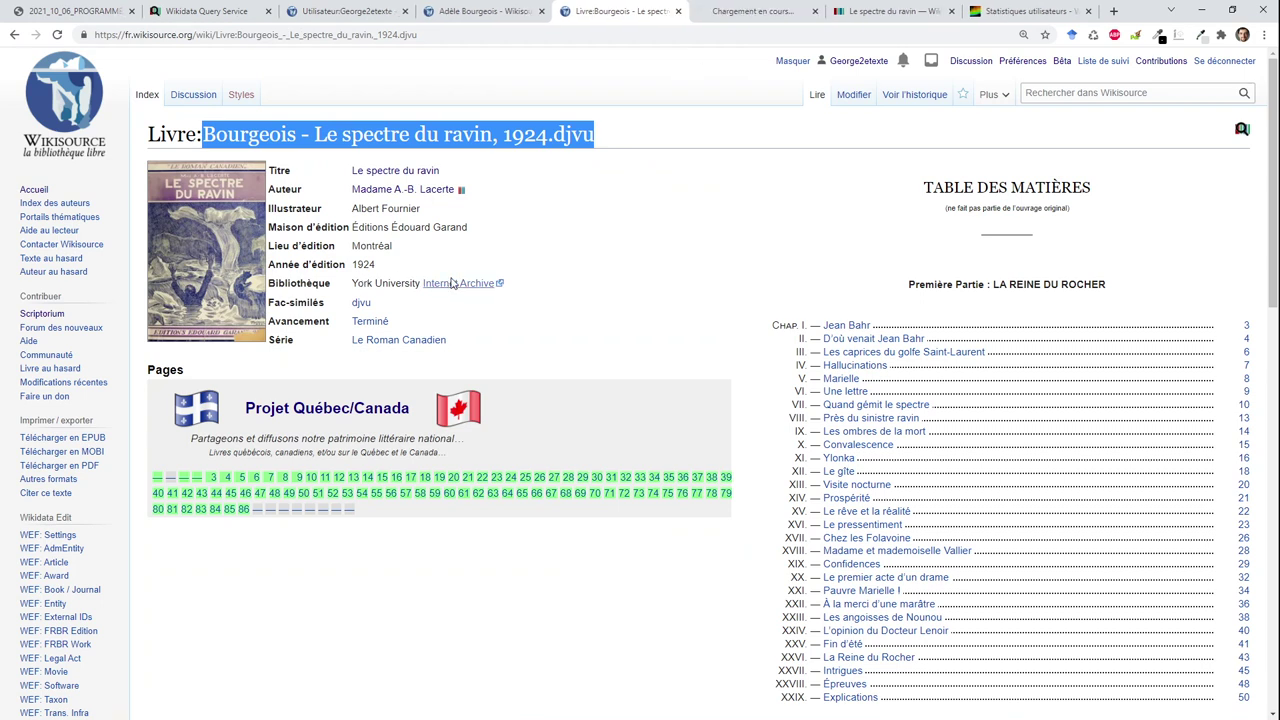
pyautogui.click(744, 11)
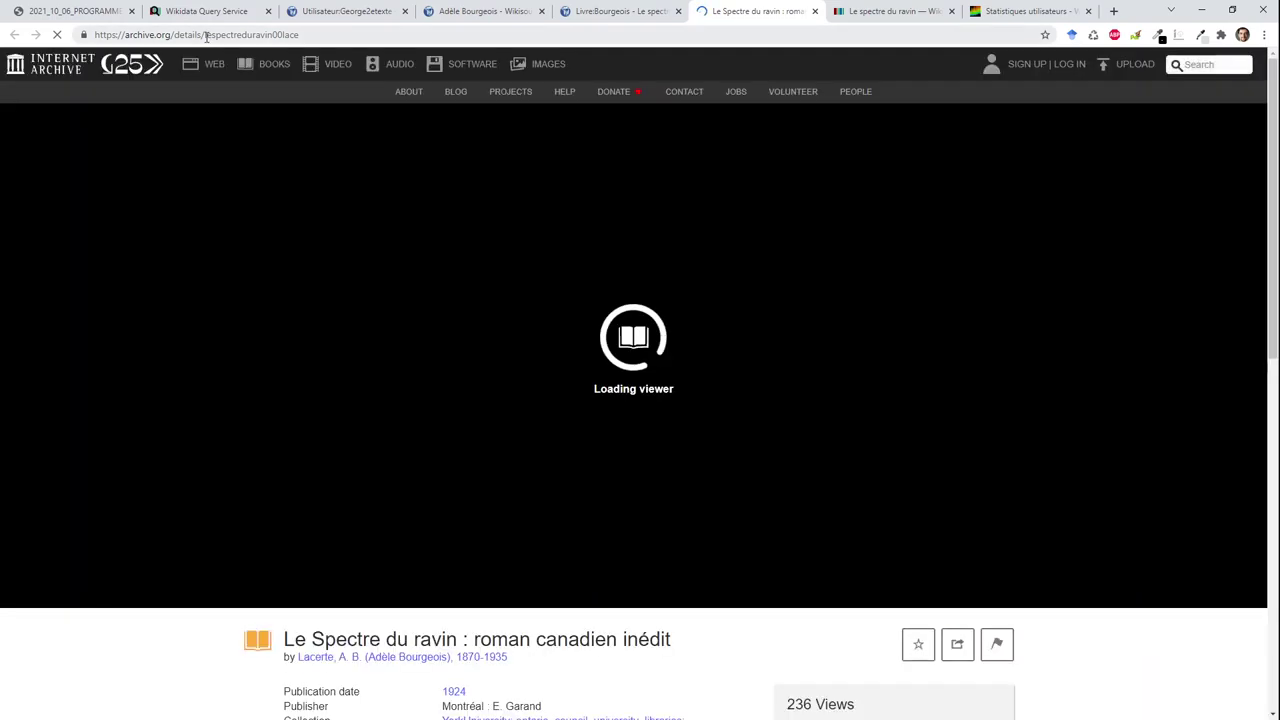
pyautogui.moveTo(206, 36); pyautogui.dragTo(323, 32)
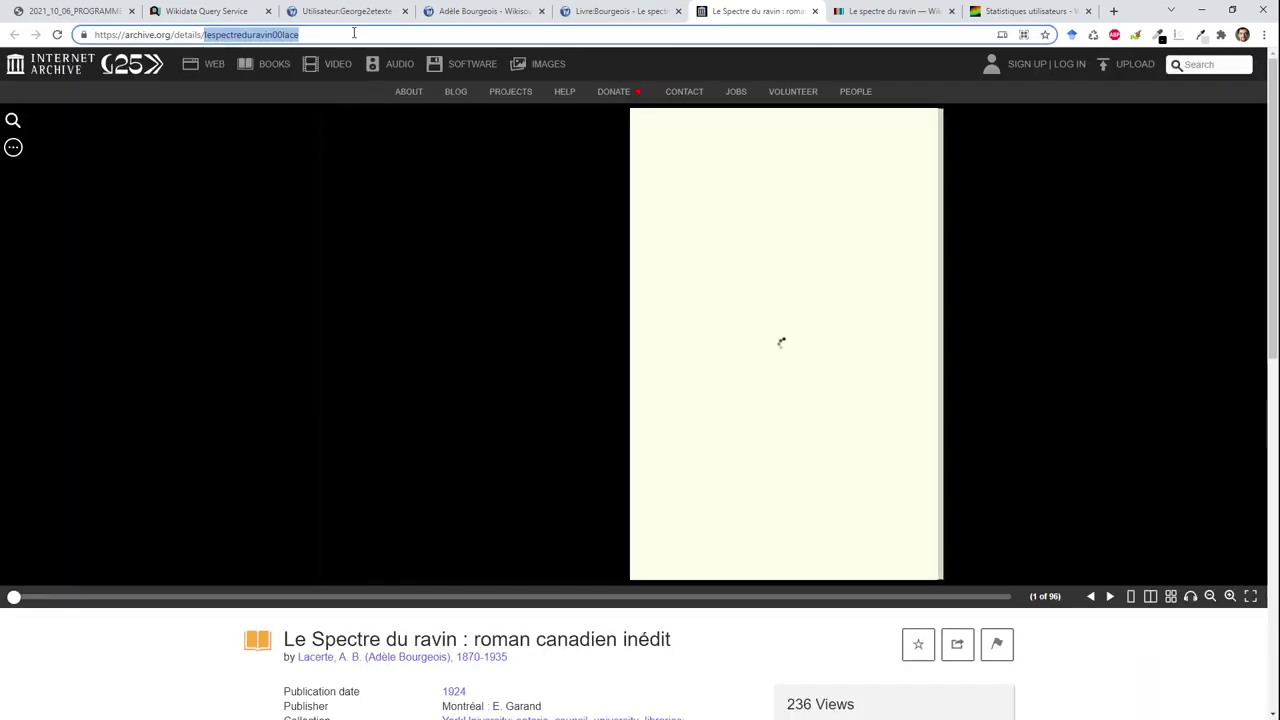
pyautogui.press('BackSpace')
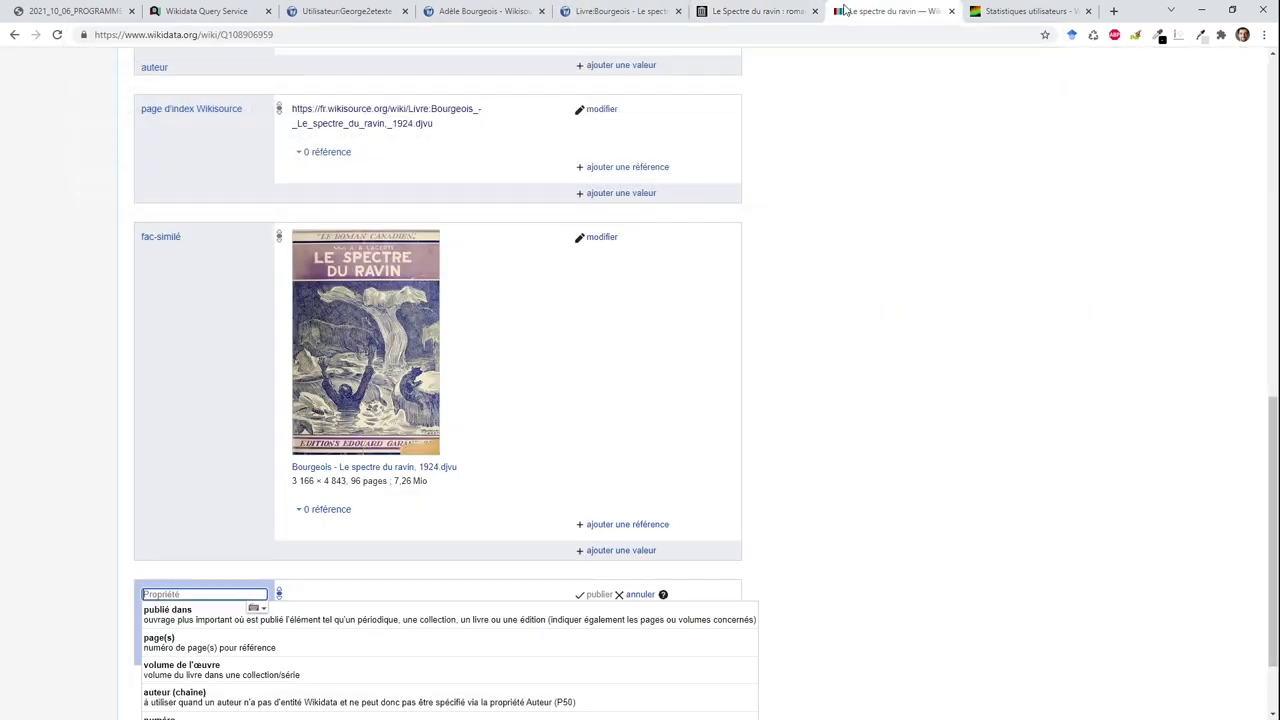
# - Complete and publish the new Wikidata statement as "identifiant Internet Archive" with the value lespectreduravin00lace
pyautogui.click(890, 11)
pyautogui.write('l')
pyautogui.write('nternet archi')
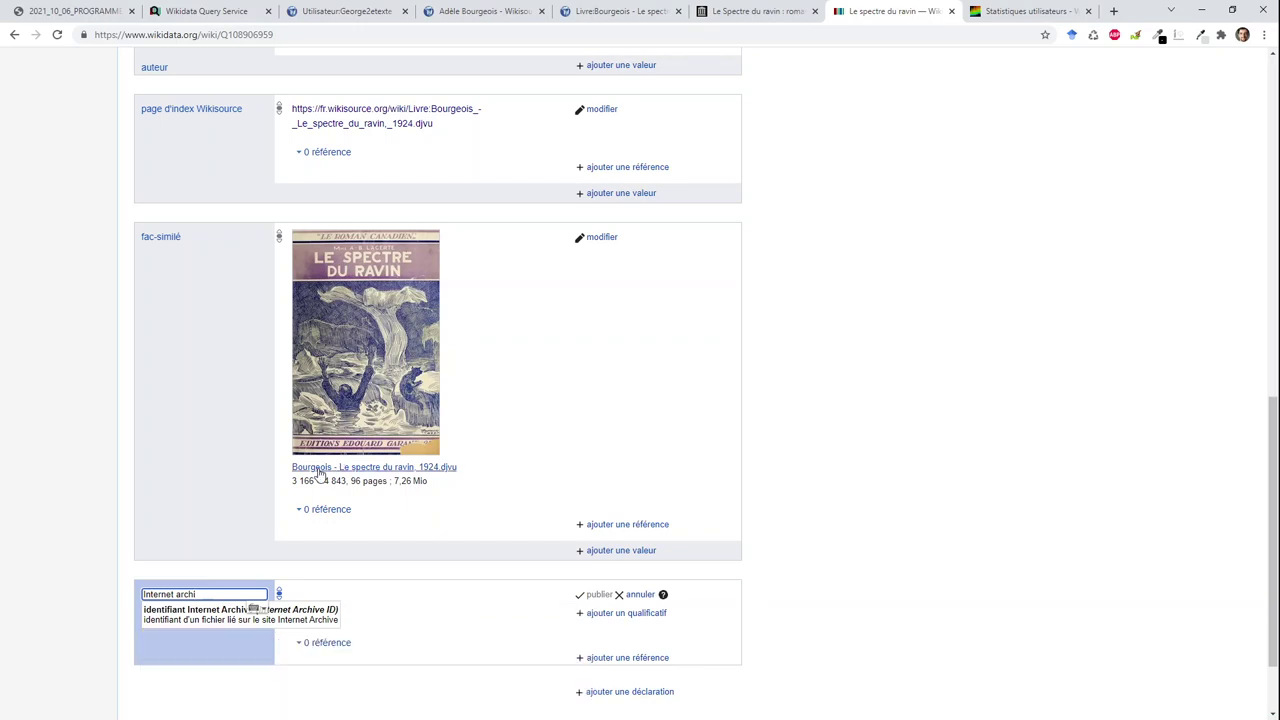
pyautogui.click(209, 613)
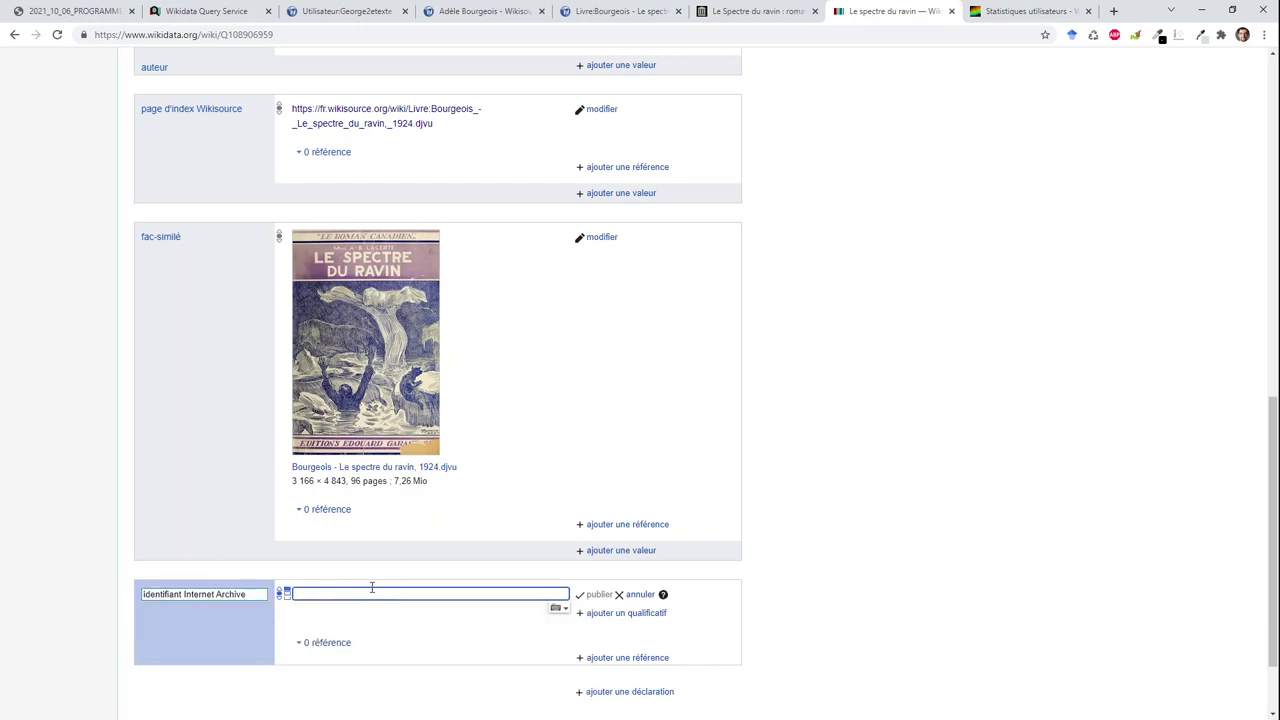
pyautogui.hotkey('ctrl', 'v')
pyautogui.click(603, 595)
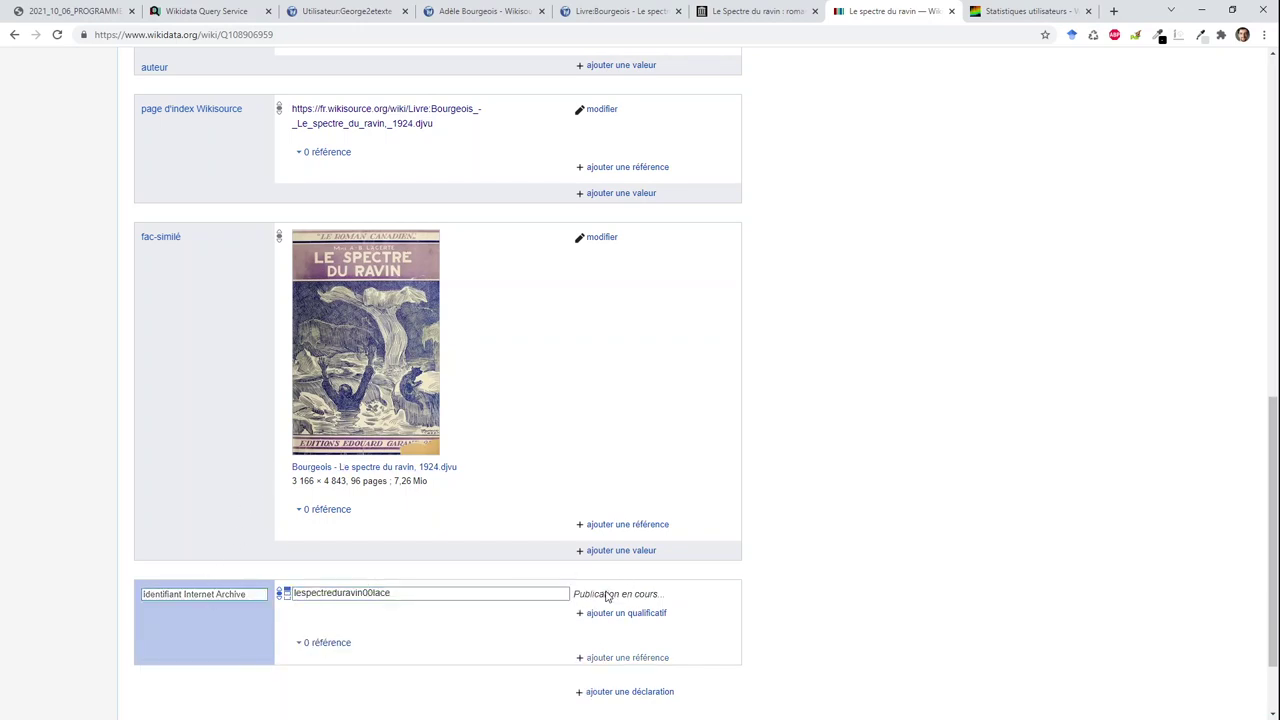
pyautogui.scroll(-2, 763, 503)
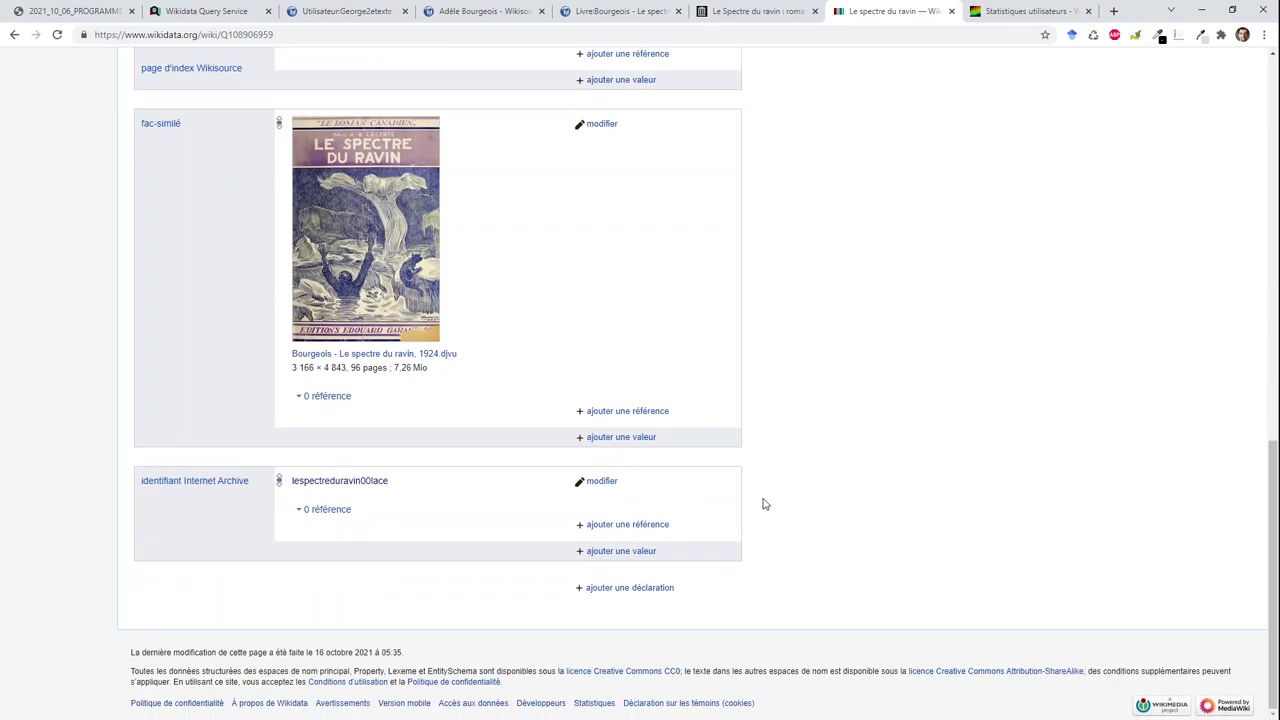
pyautogui.click(637, 590)
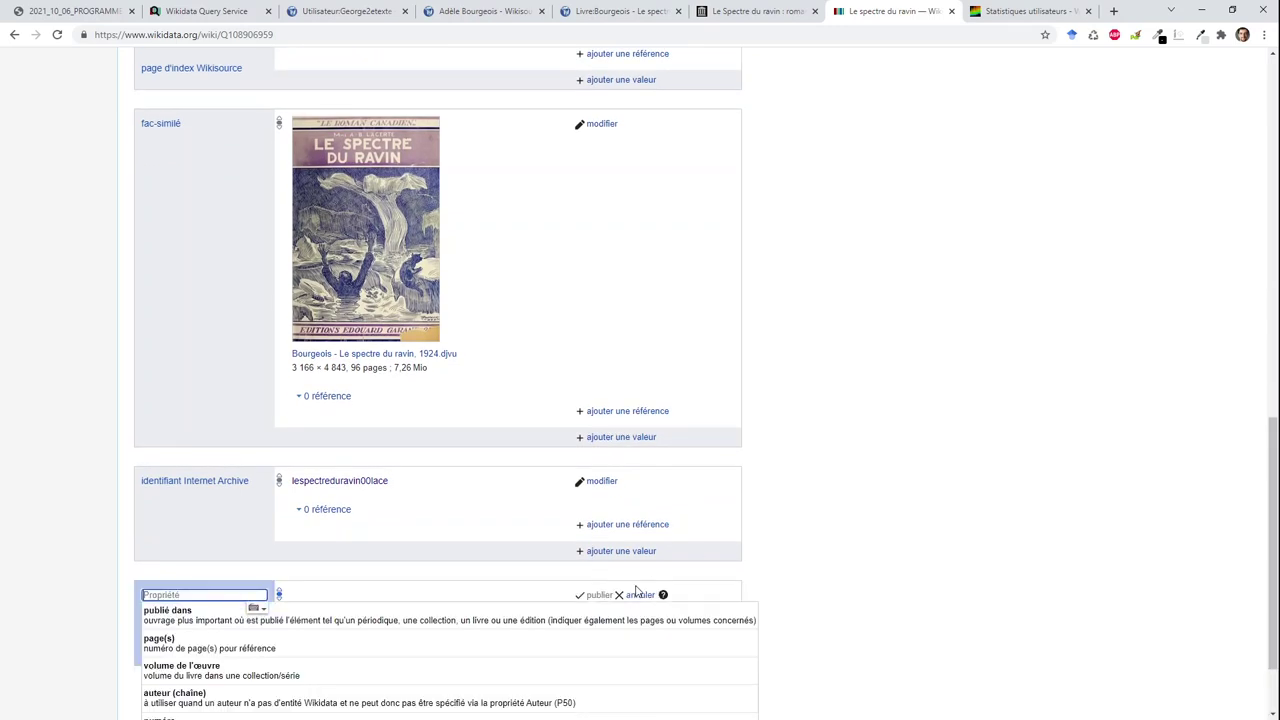
pyautogui.click(771, 500)
# - Open the book's text page from its French Wikisource index page and copy the page title Le spectre du ravin
pyautogui.scroll(15, 771, 500)
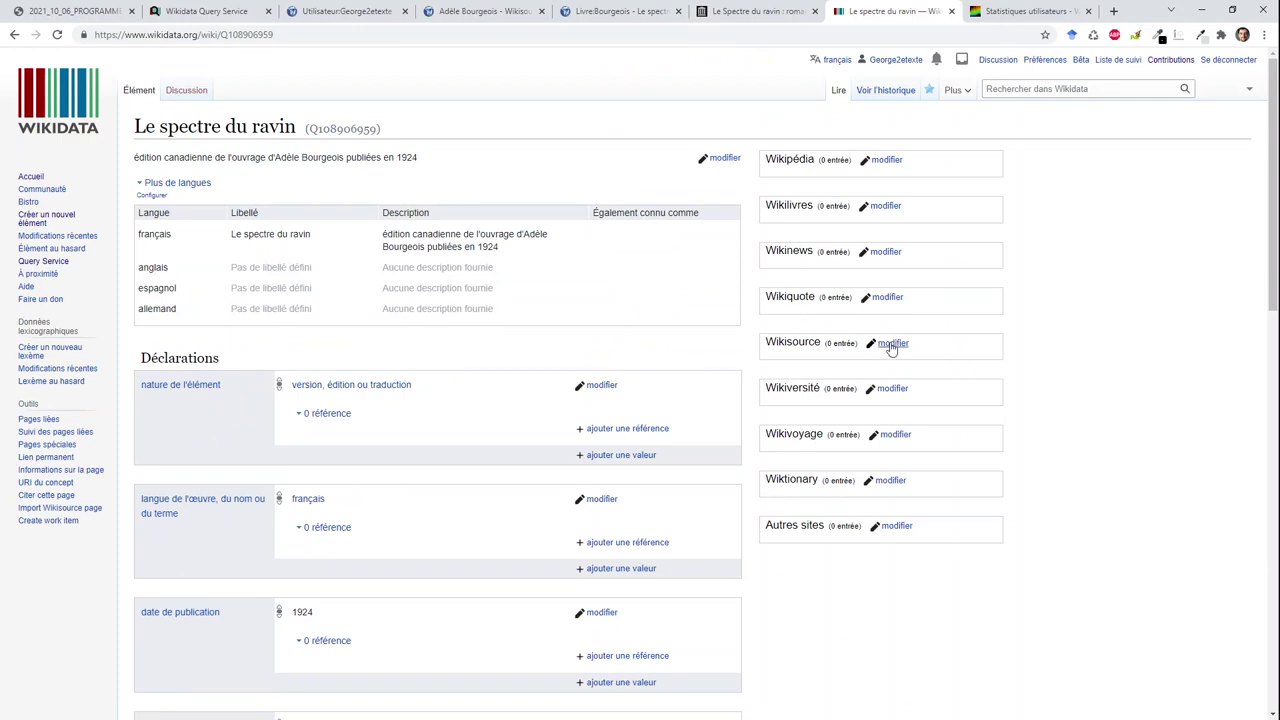
pyautogui.click(604, 14)
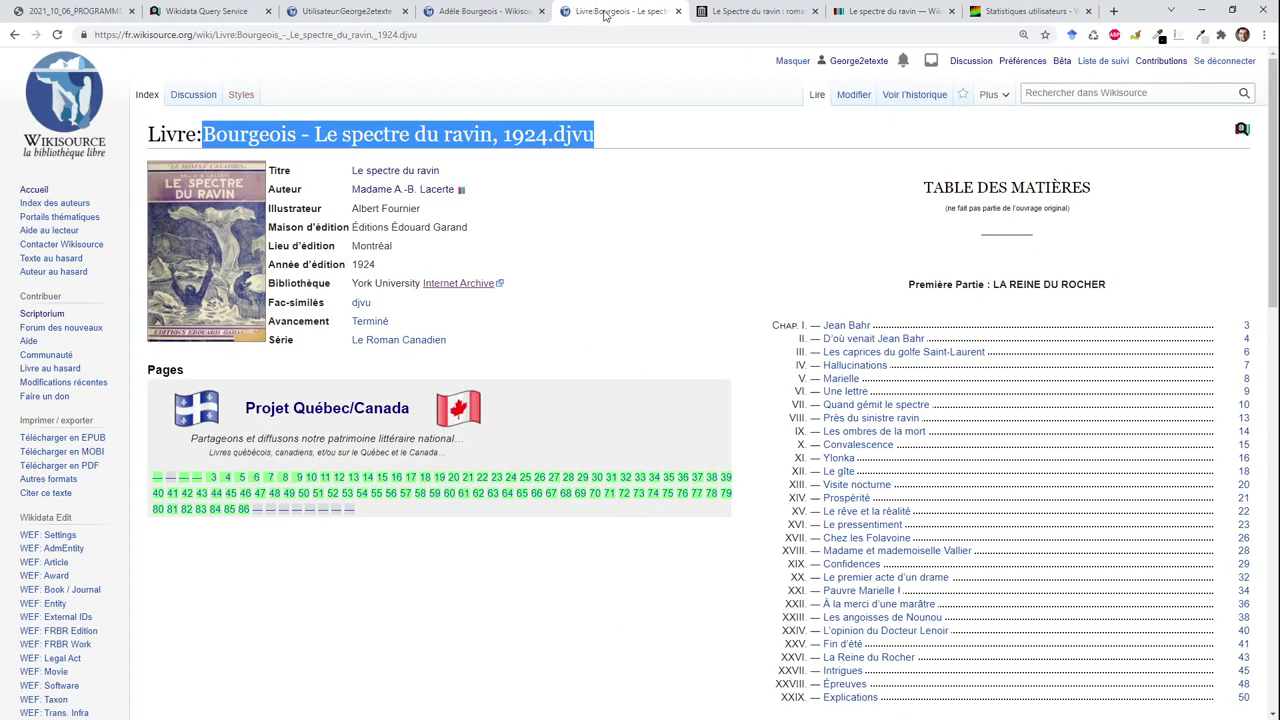
pyautogui.click(533, 229)
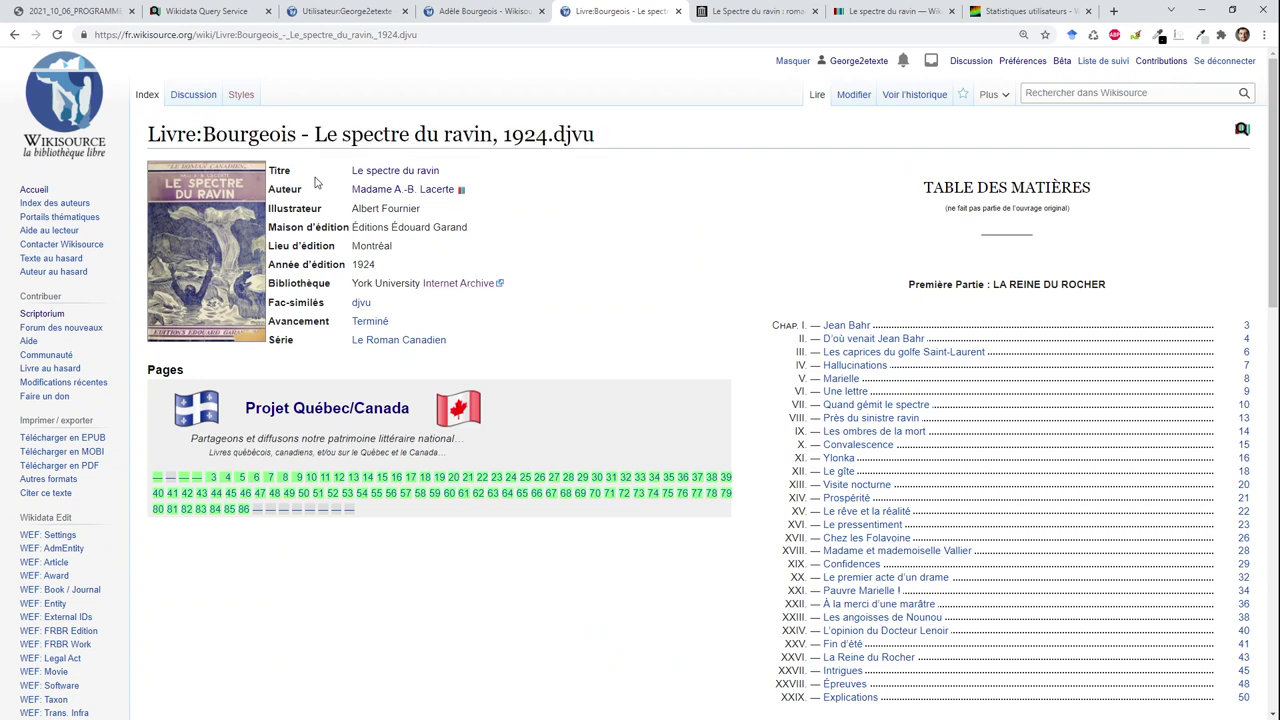
pyautogui.click(368, 176)
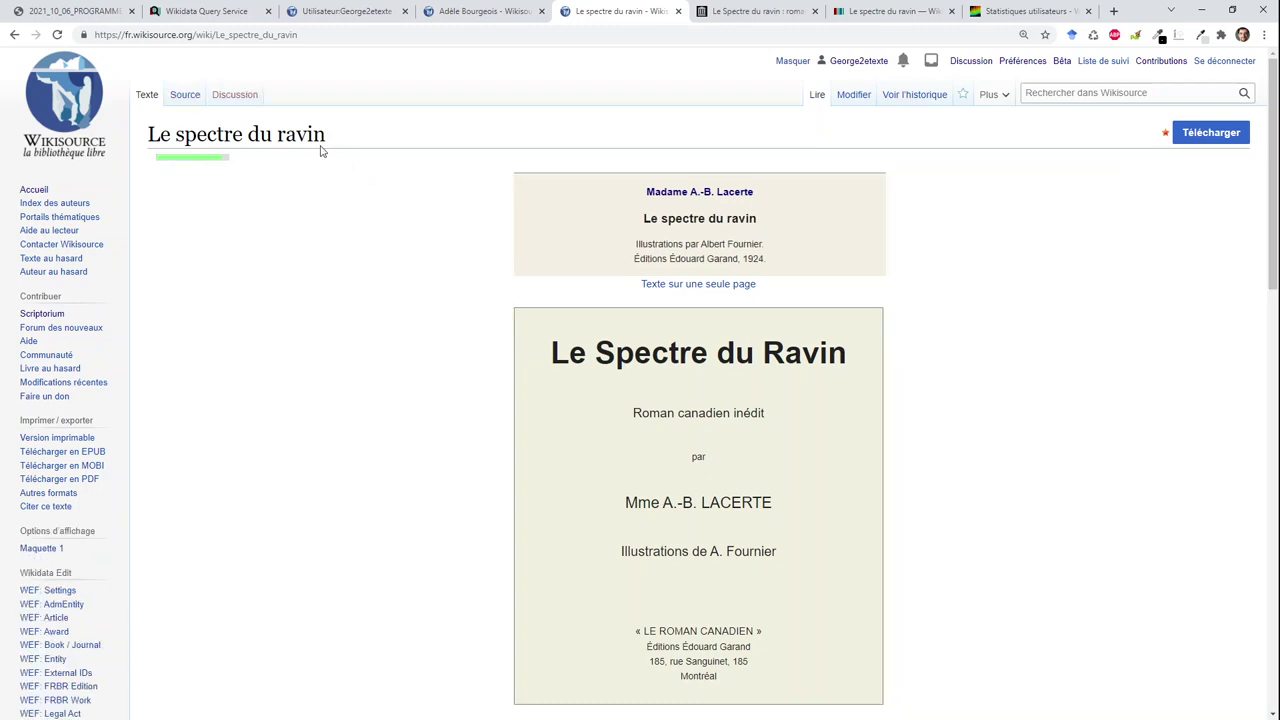
pyautogui.moveTo(326, 136); pyautogui.dragTo(146, 145)
pyautogui.hotkey('ctrl', 'c')
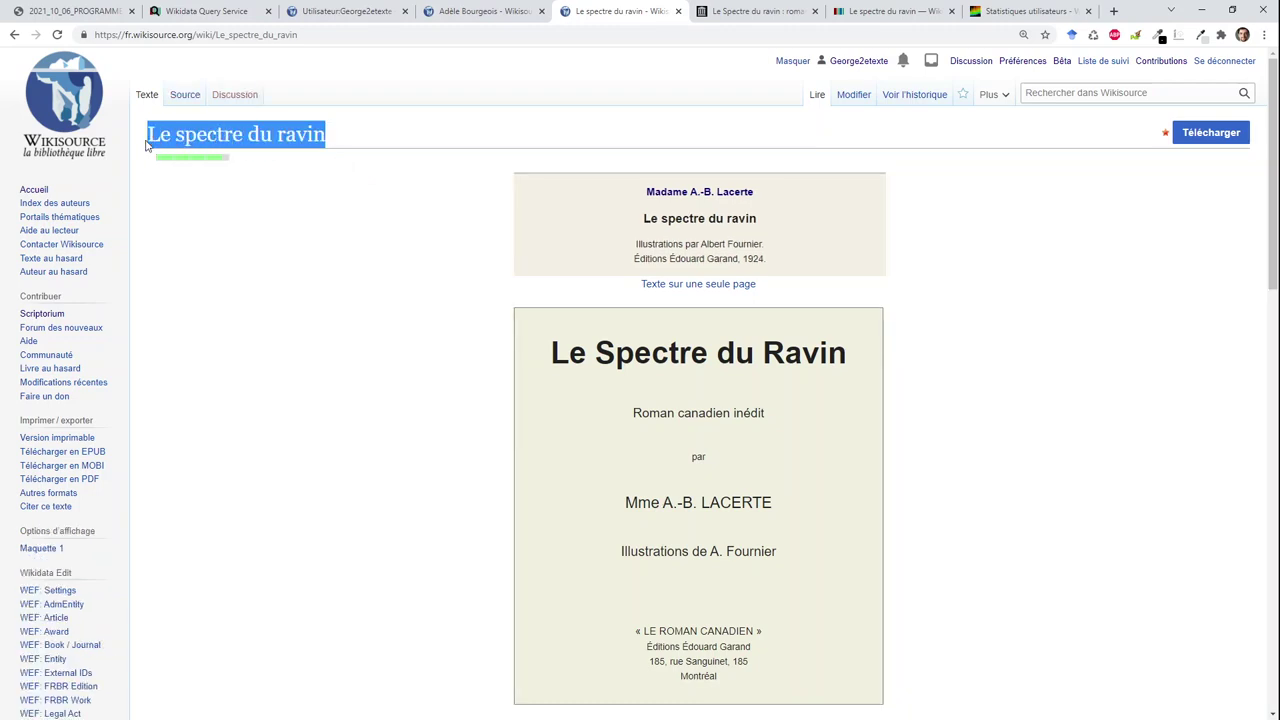
# - Fill in a Wikisource site link on the Wikidata item with language fr and page Le spectre du ravin, and open its badge choices
pyautogui.click(873, 11)
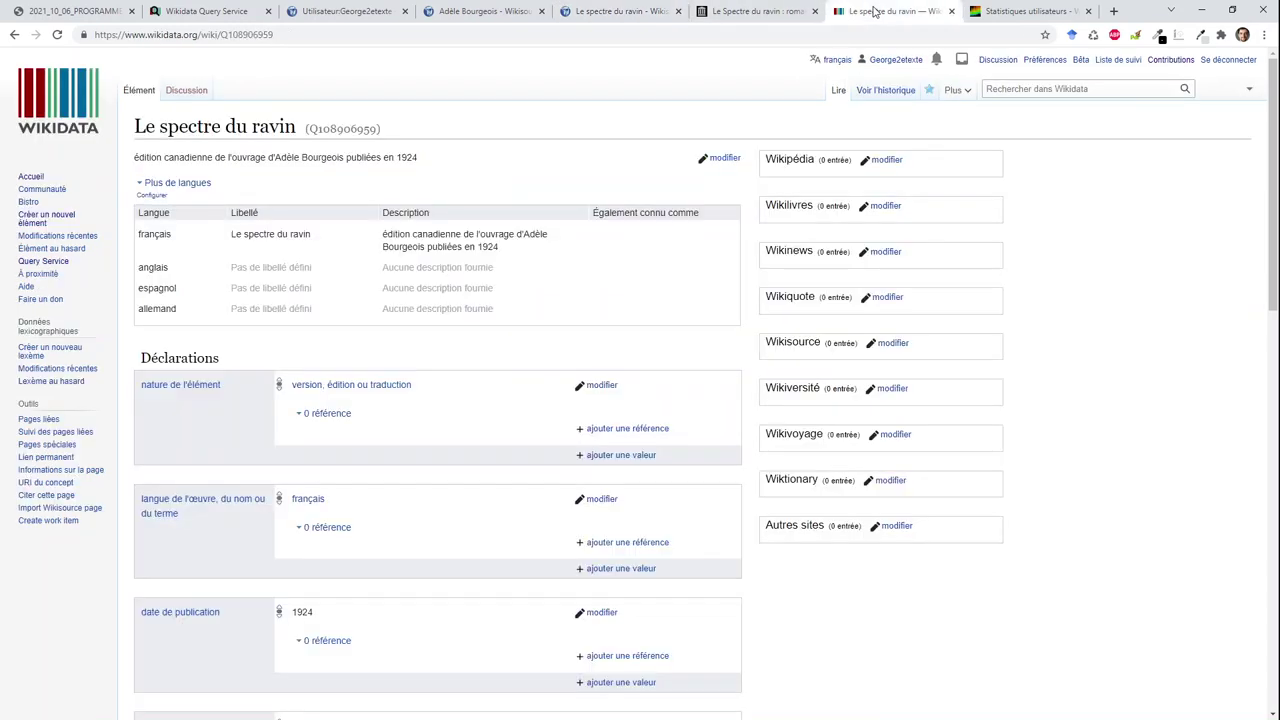
pyautogui.click(886, 344)
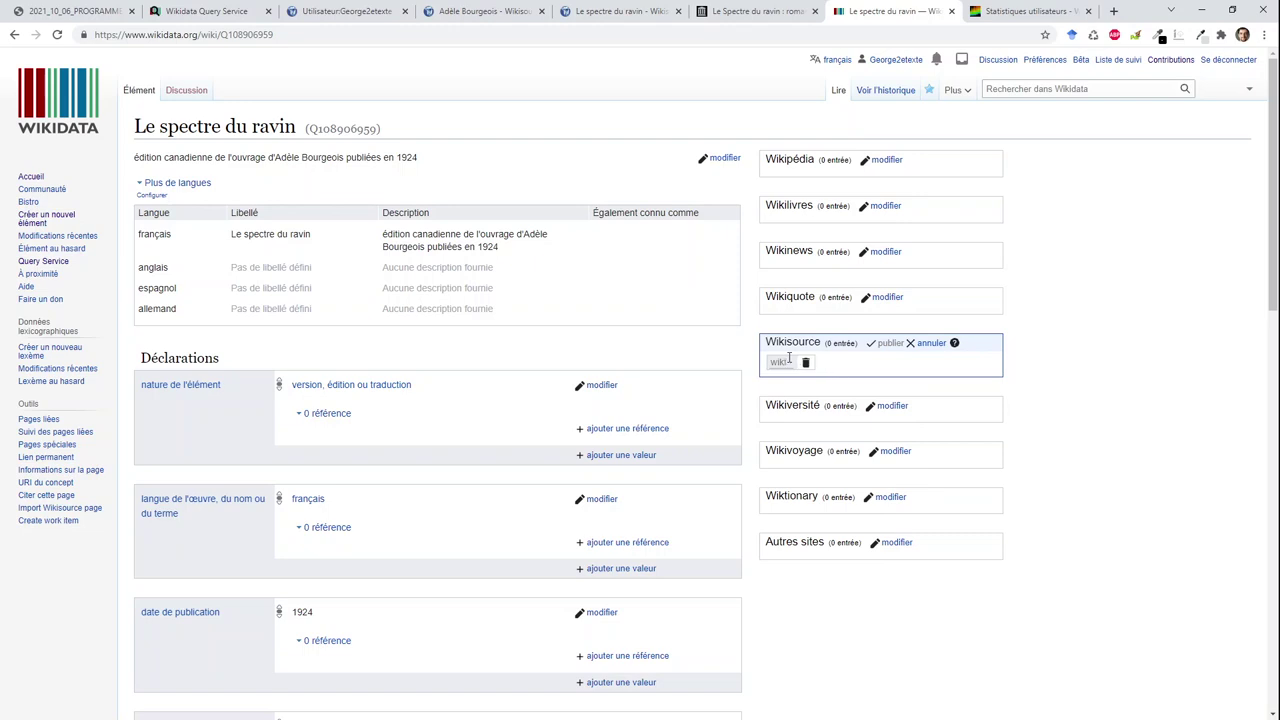
pyautogui.write('fr')
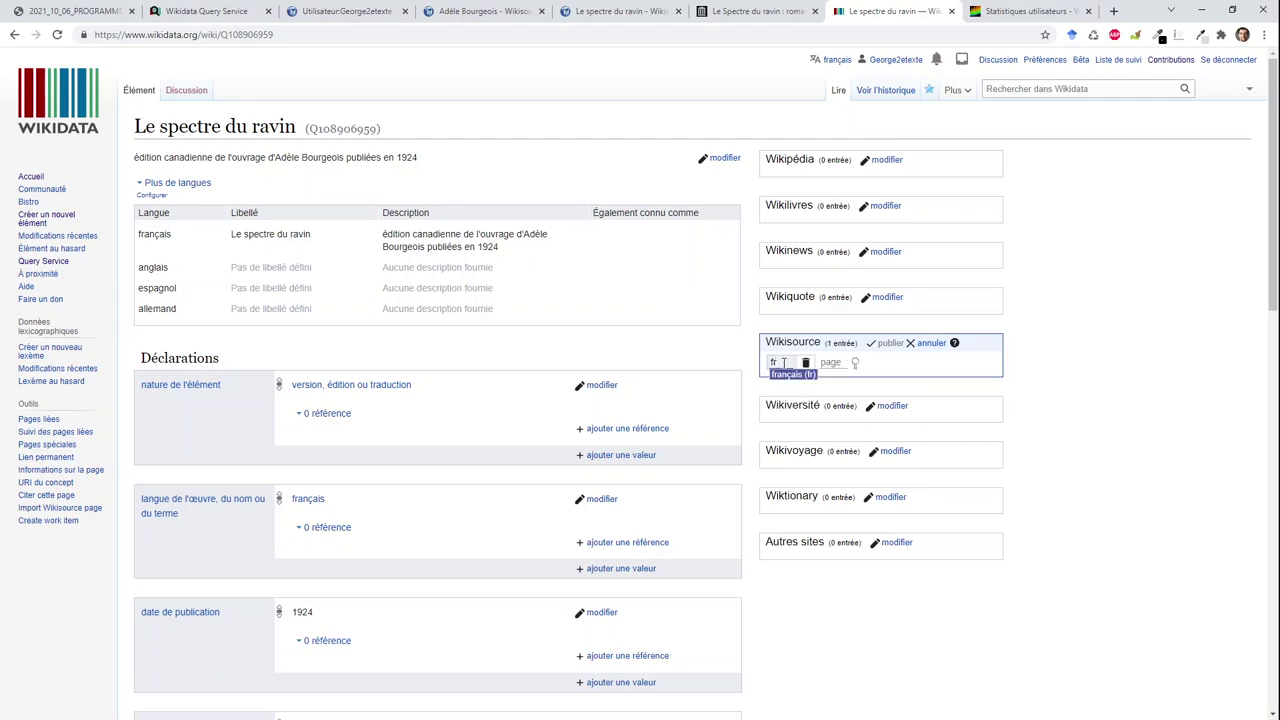
pyautogui.click(787, 375)
pyautogui.click(830, 362)
pyautogui.hotkey('ctrl', 'v')
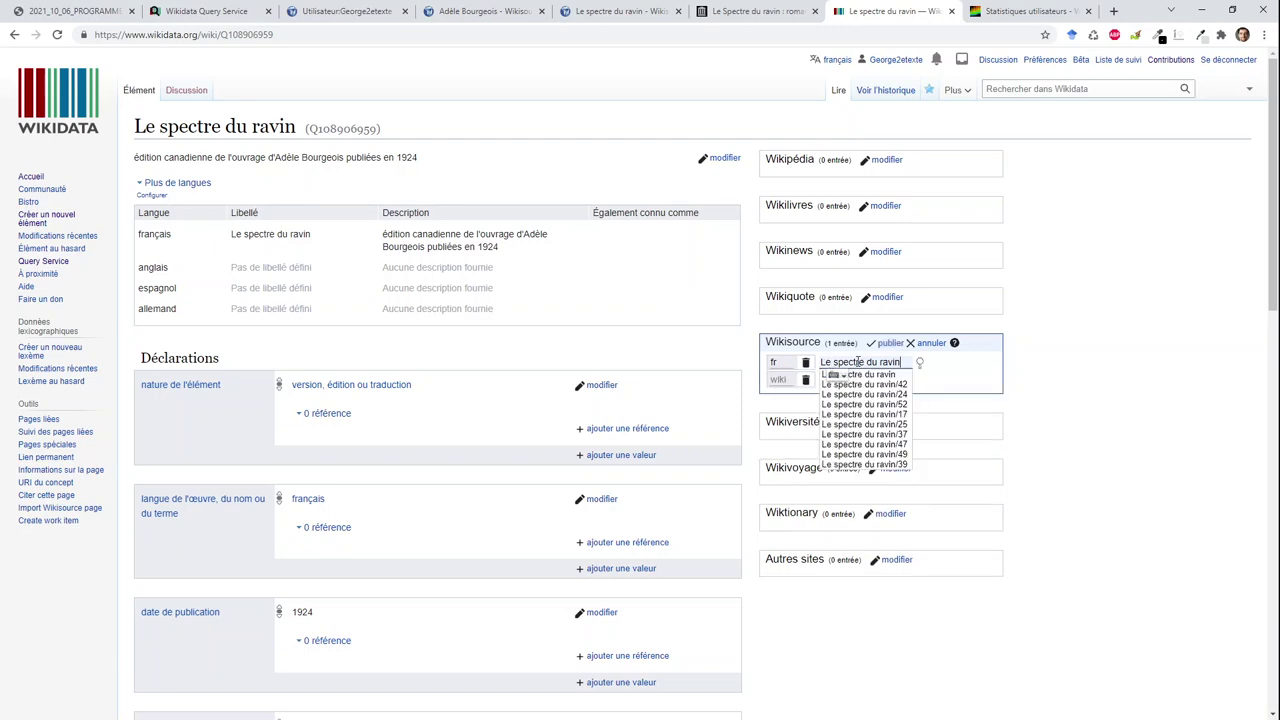
pyautogui.click(858, 374)
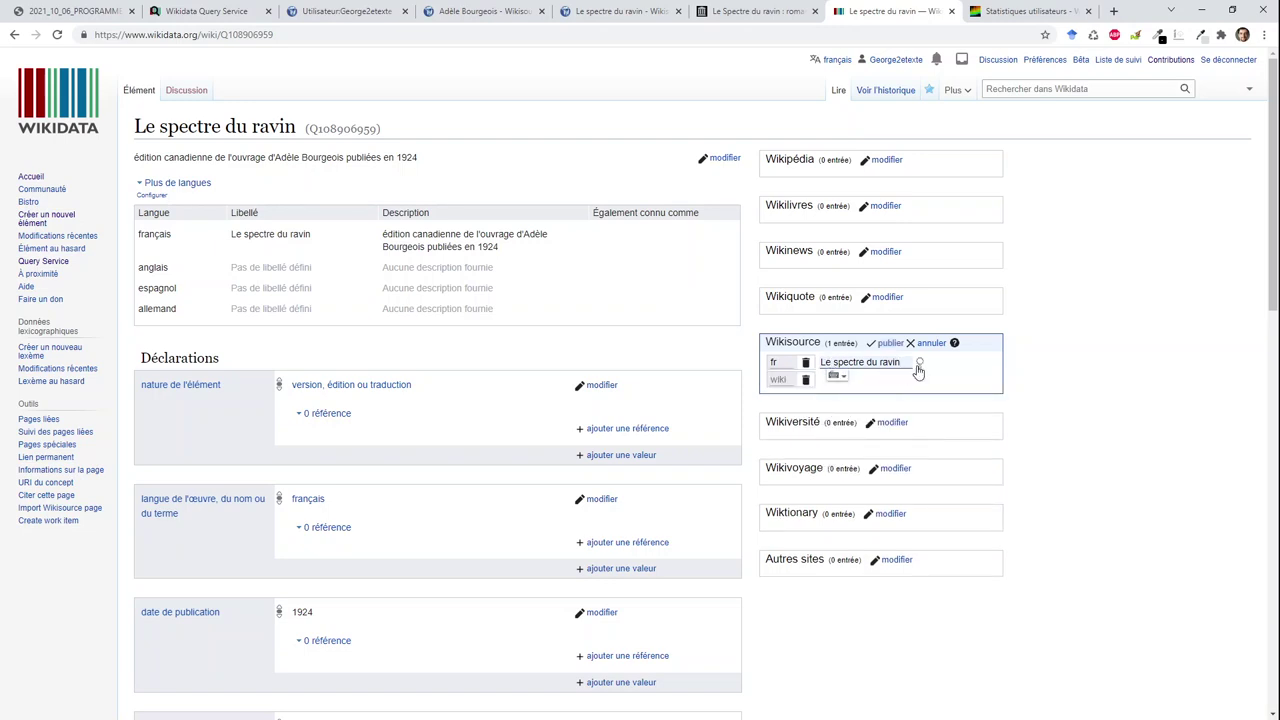
pyautogui.click(920, 366)
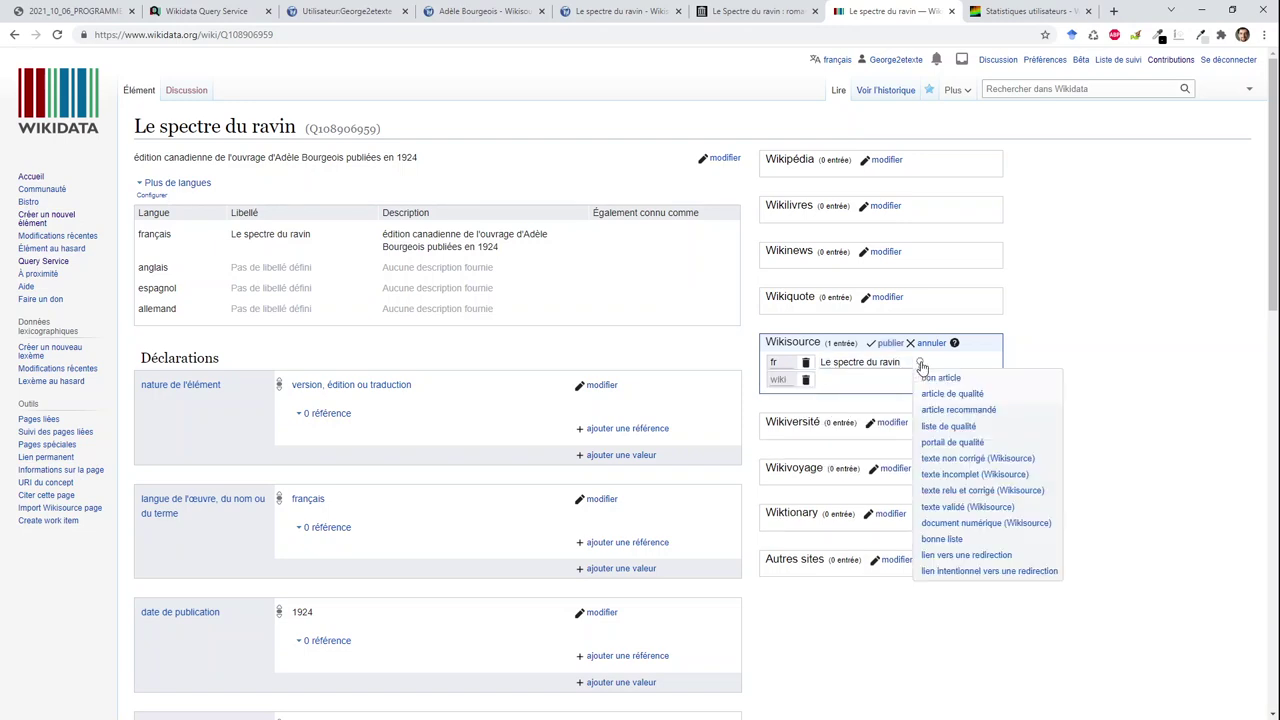